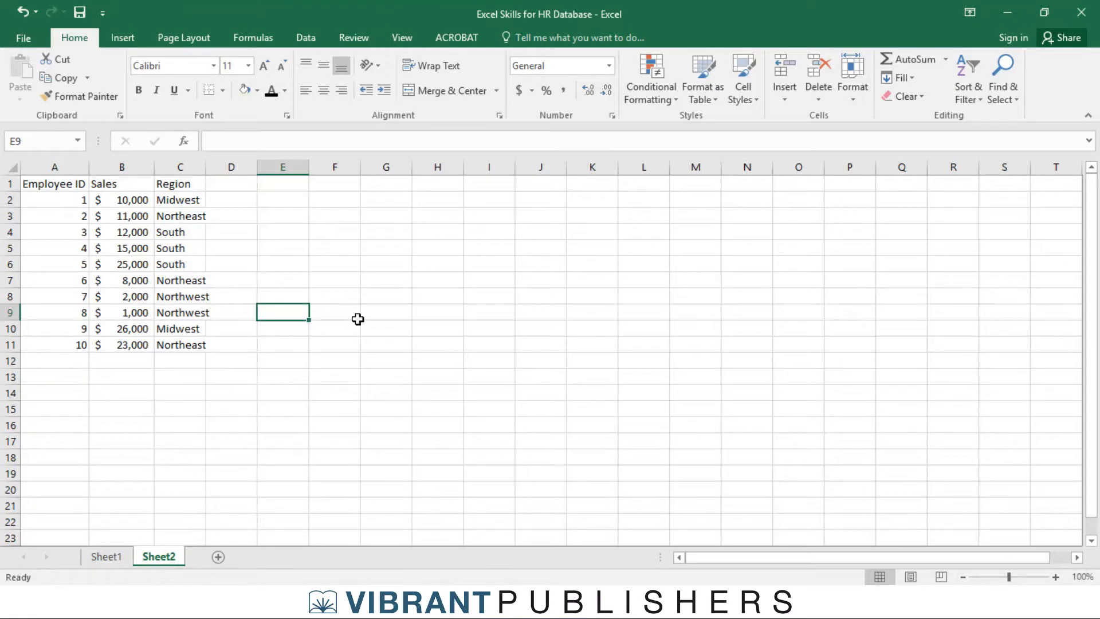
- Auto-fit the Region column's width and review the Employee ID, Sales and Region entries in rows 2 to 11
double_click(205, 167)
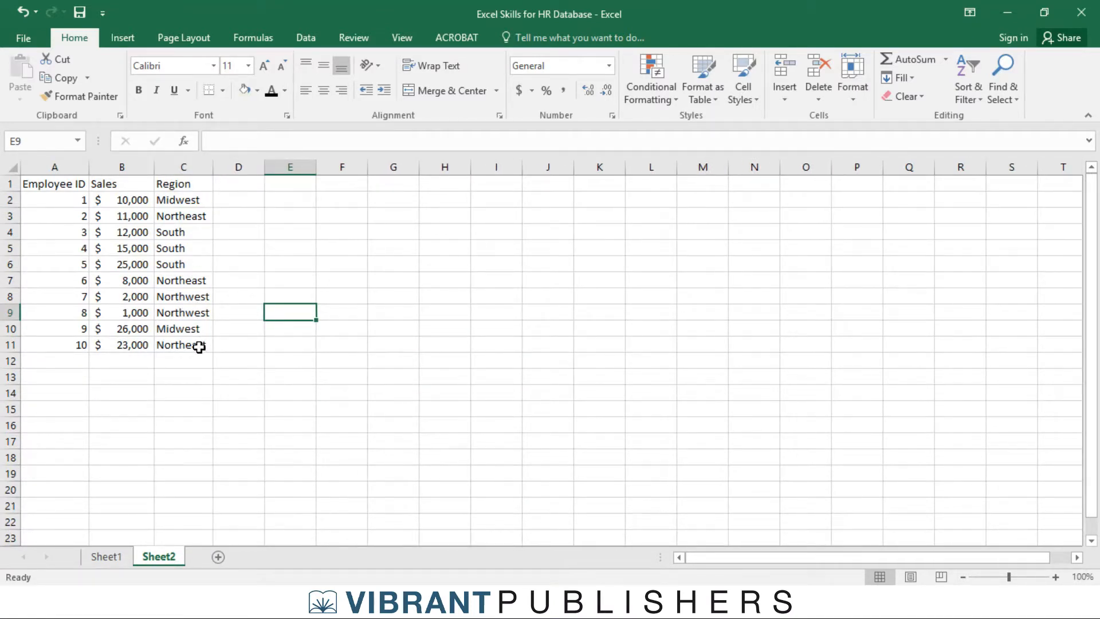
drag(68, 202, 81, 345)
click(227, 358)
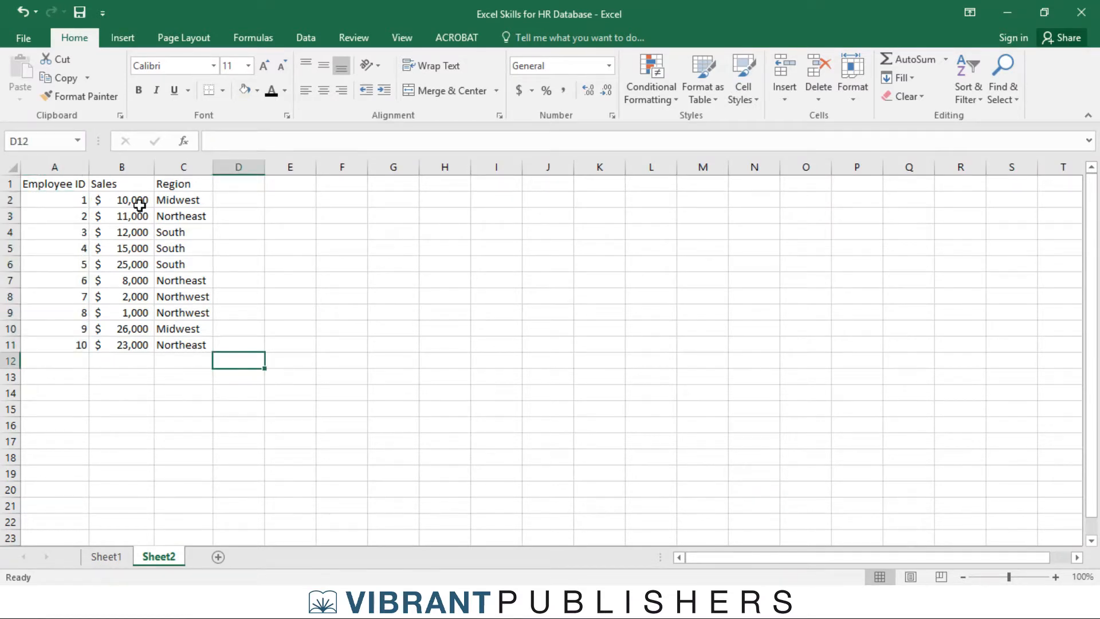
drag(135, 202, 136, 339)
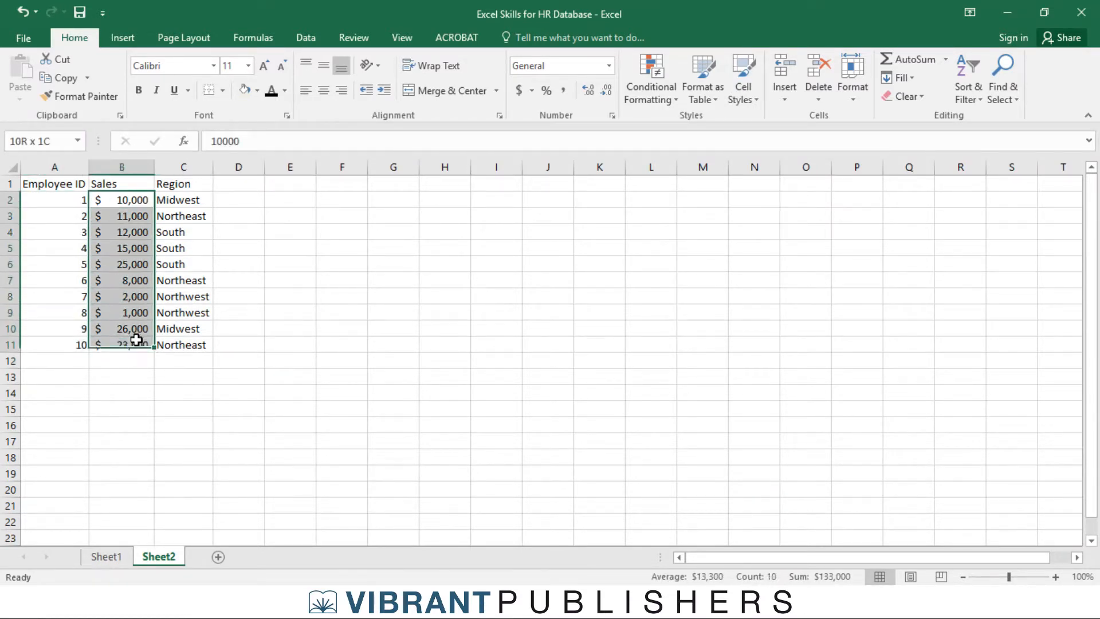
click(143, 378)
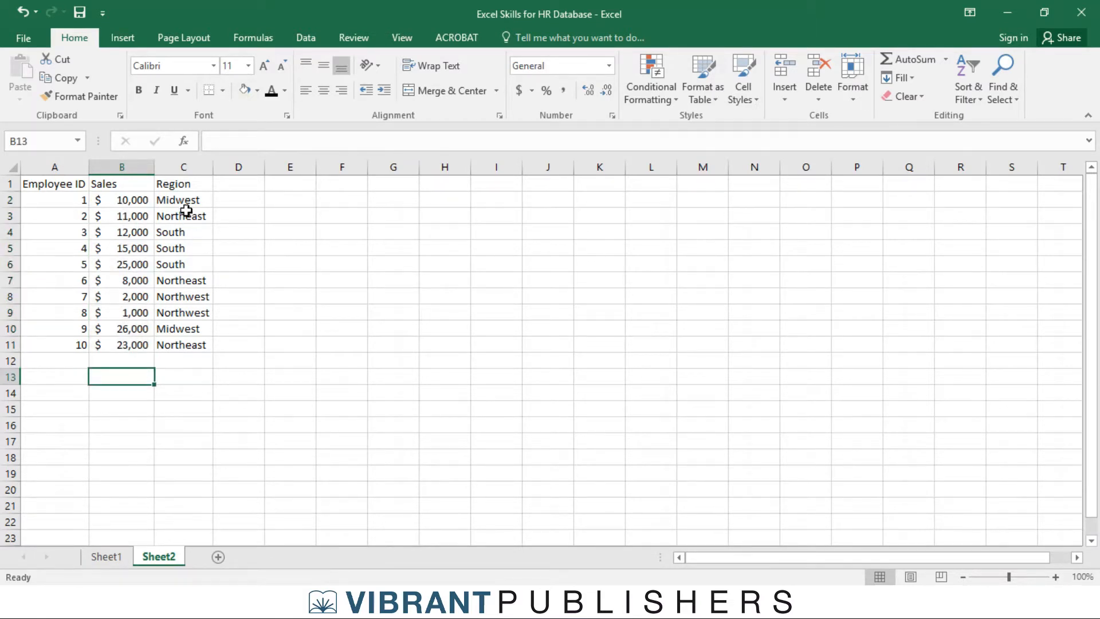
drag(184, 204, 180, 345)
click(270, 291)
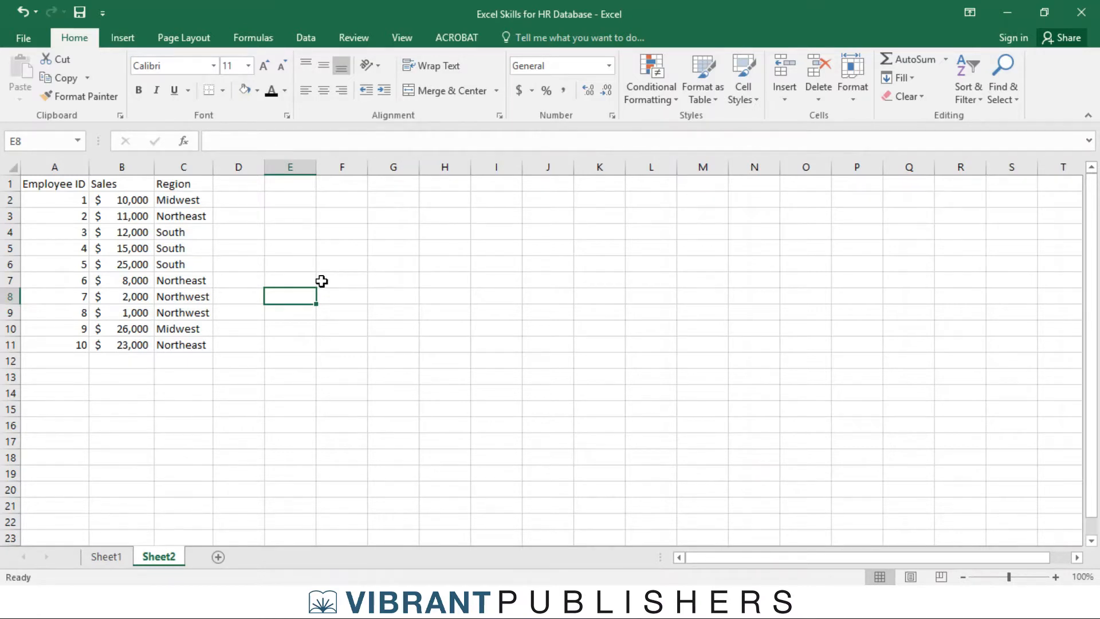
- Add the label Total in cell A12, directly below the last employee ID
click(127, 361)
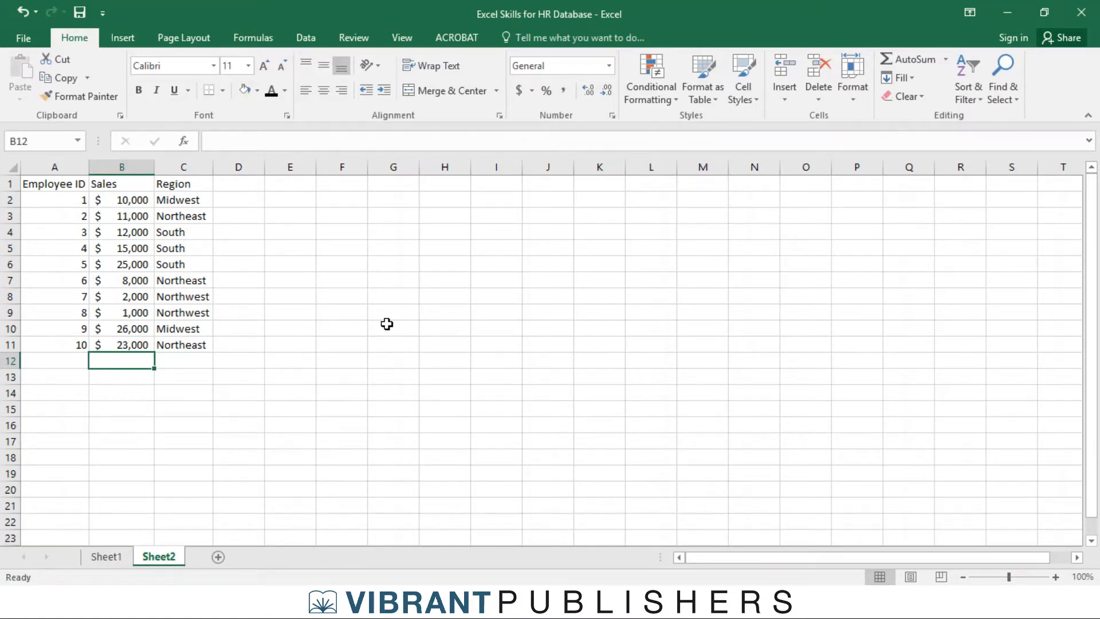
click(78, 360)
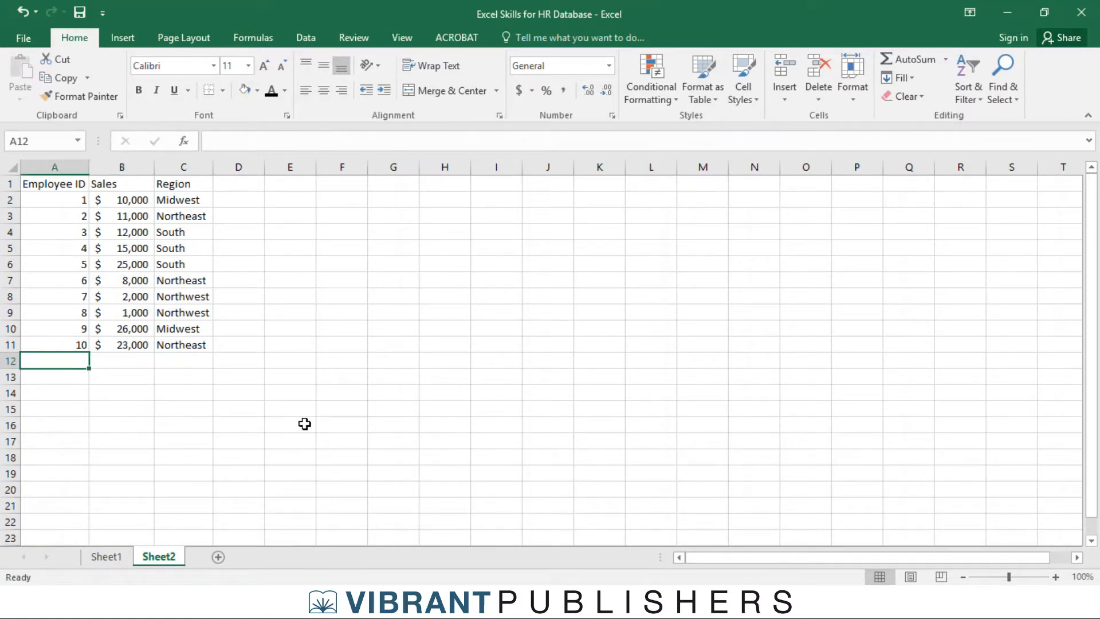
text(Total)
key(Tab)
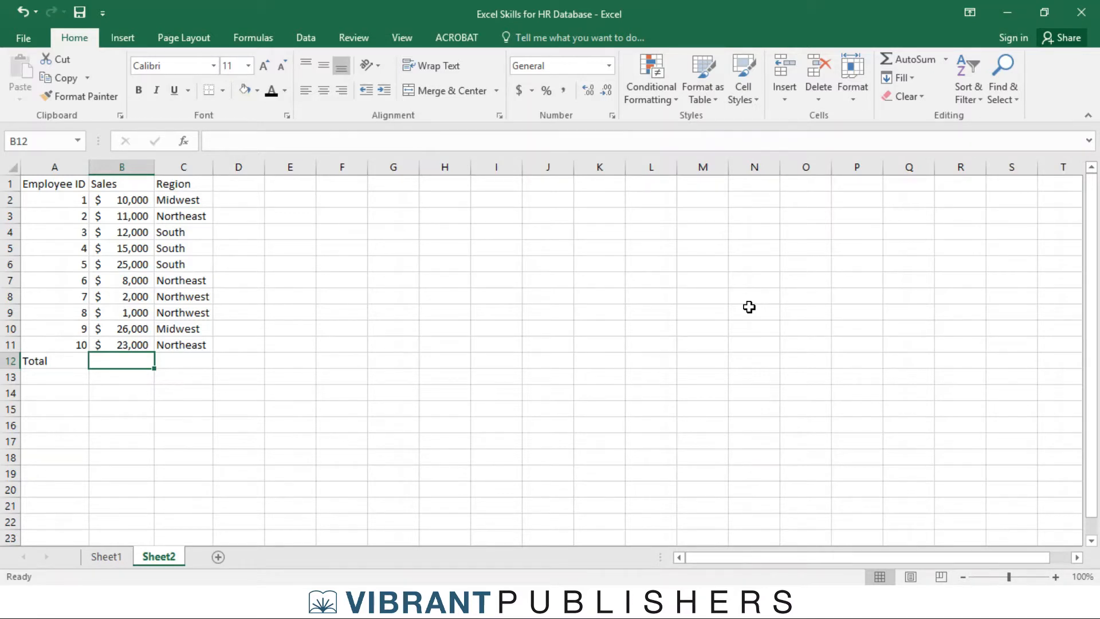
text(sum)
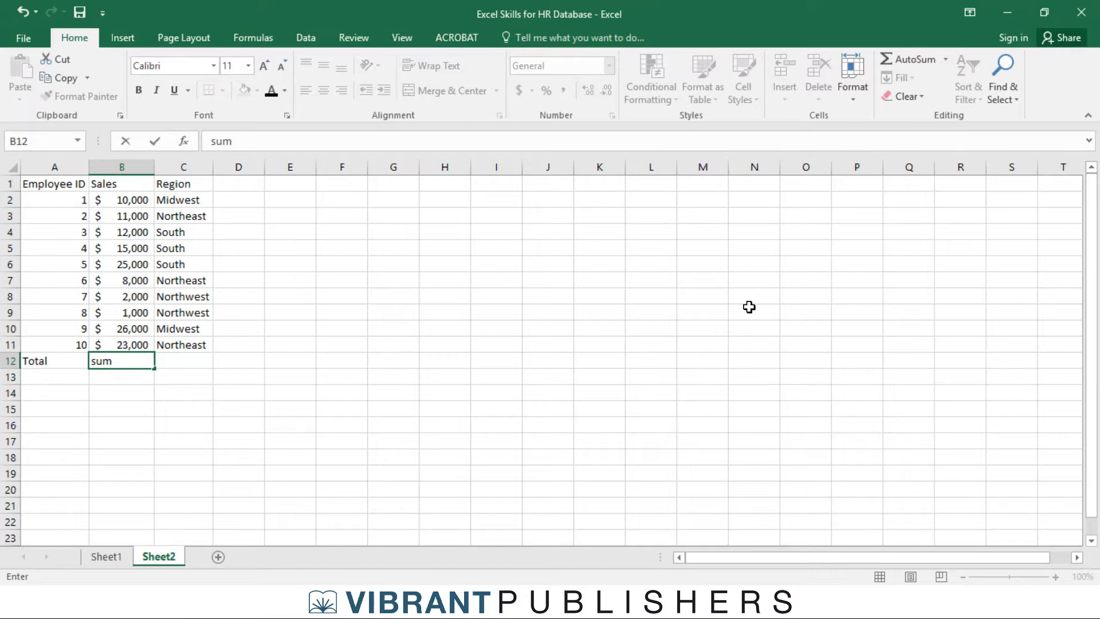
key(Return)
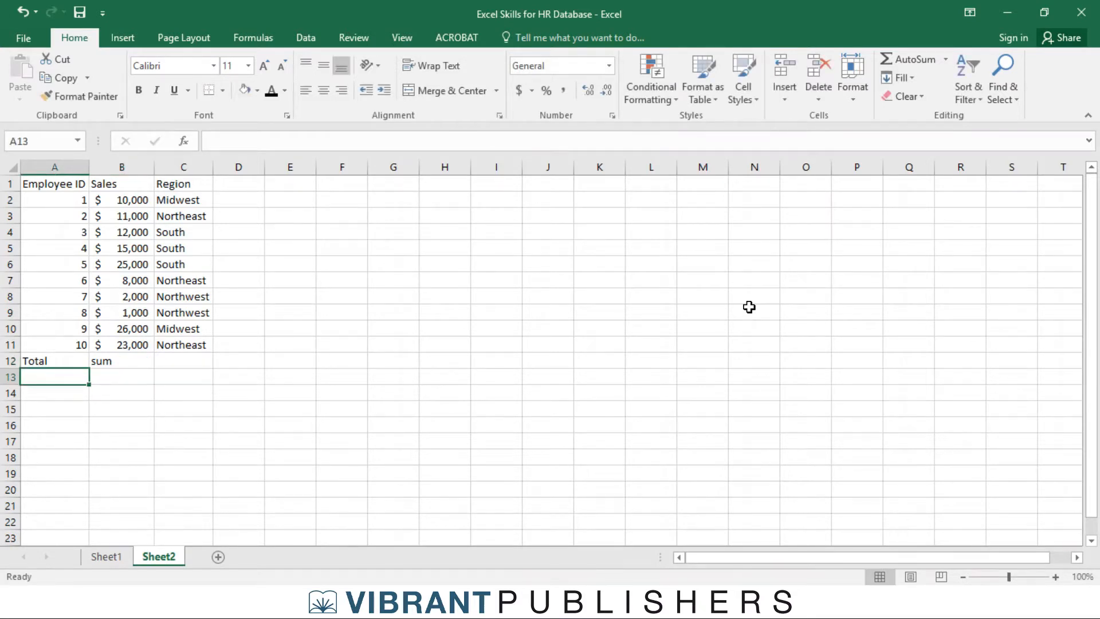
text(df)
key(Up)
key(Down)
key(Delete)
key(Up)
key(Right)
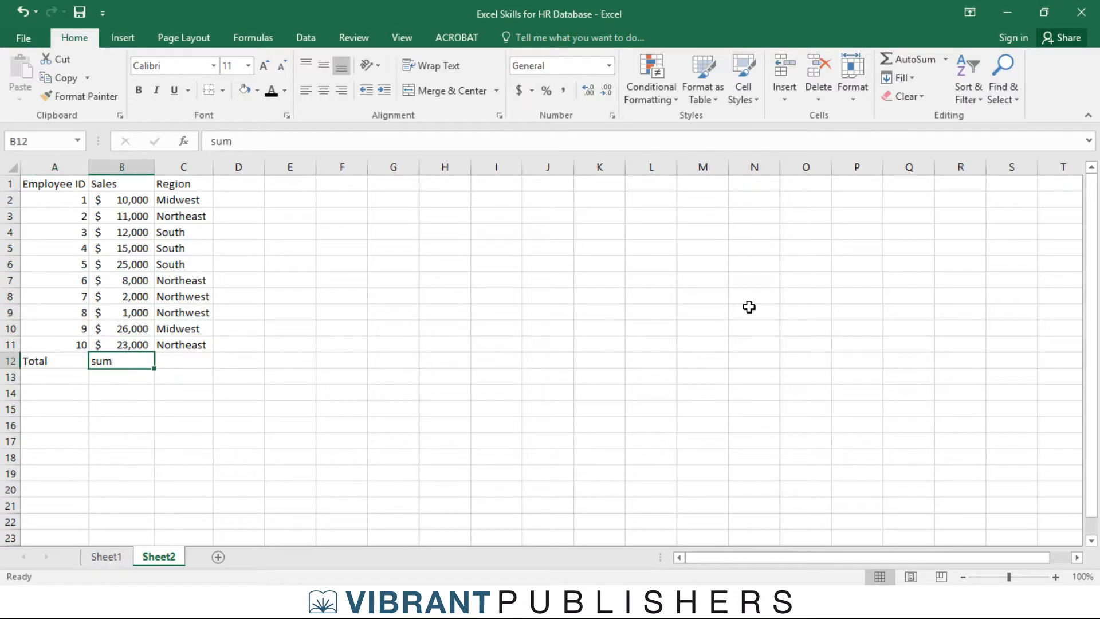
- Total the Sales values in cell B12 with the formula =sum(B2:B11)
text(=sum)
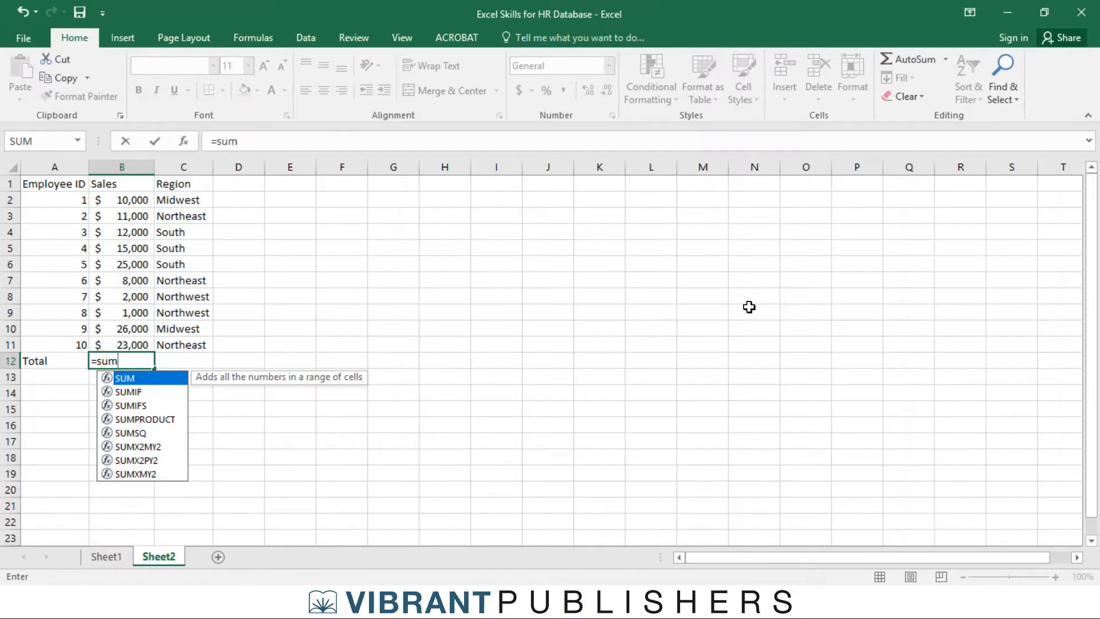
text(()
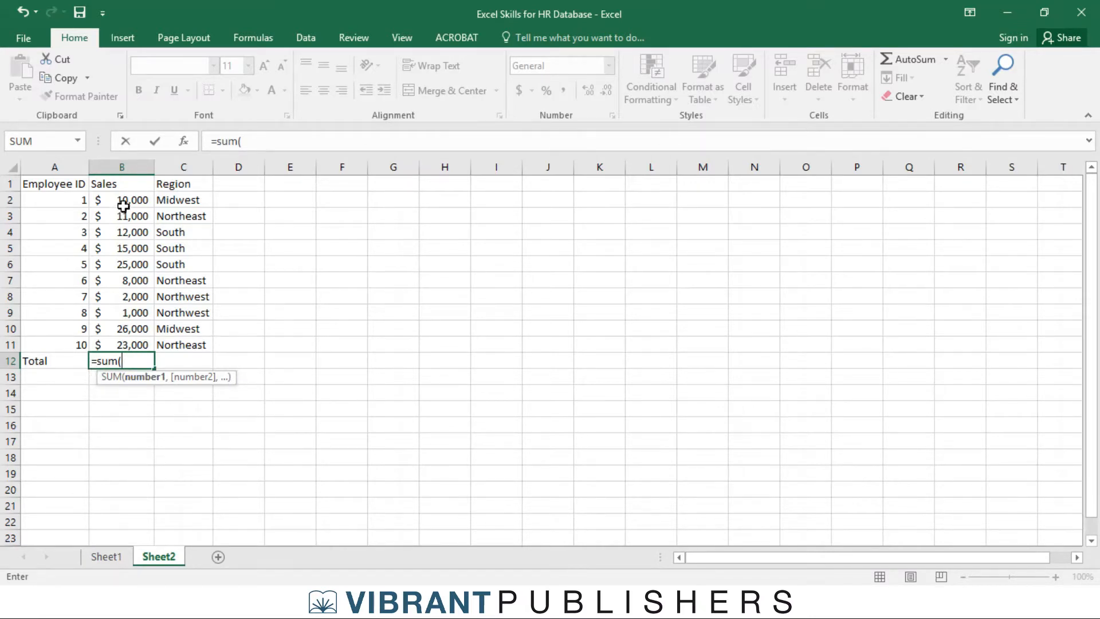
drag(126, 201, 126, 345)
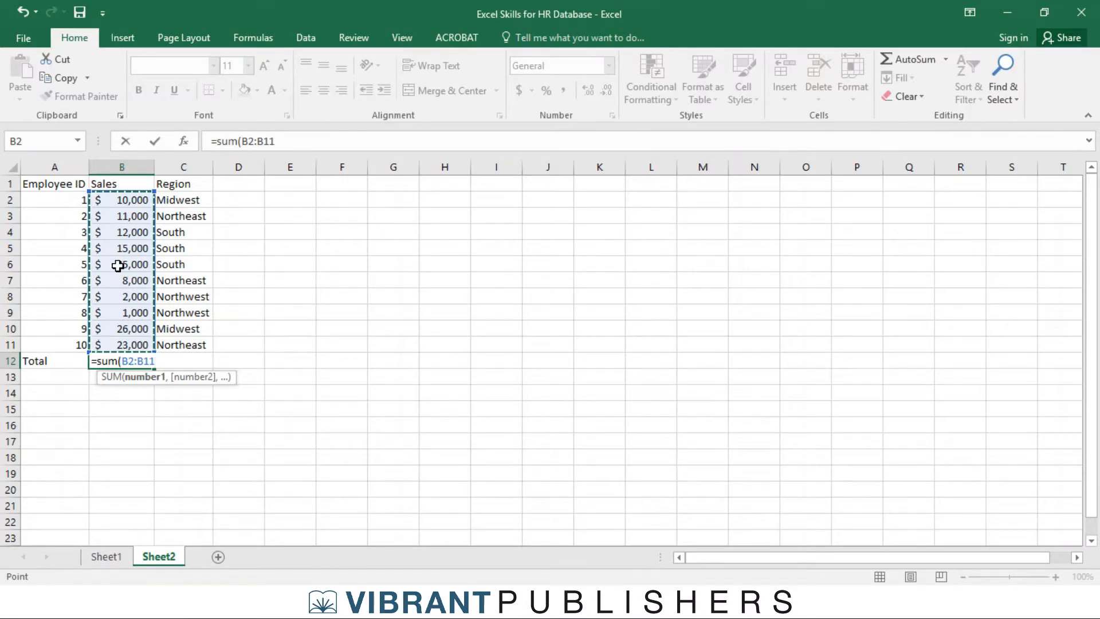
text())
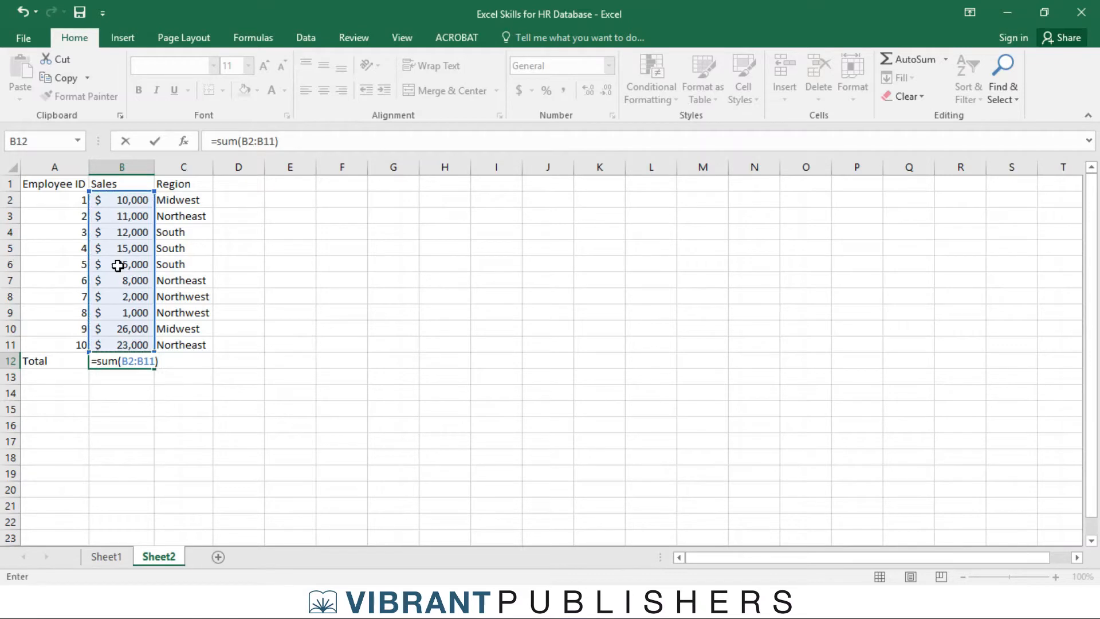
key(Return)
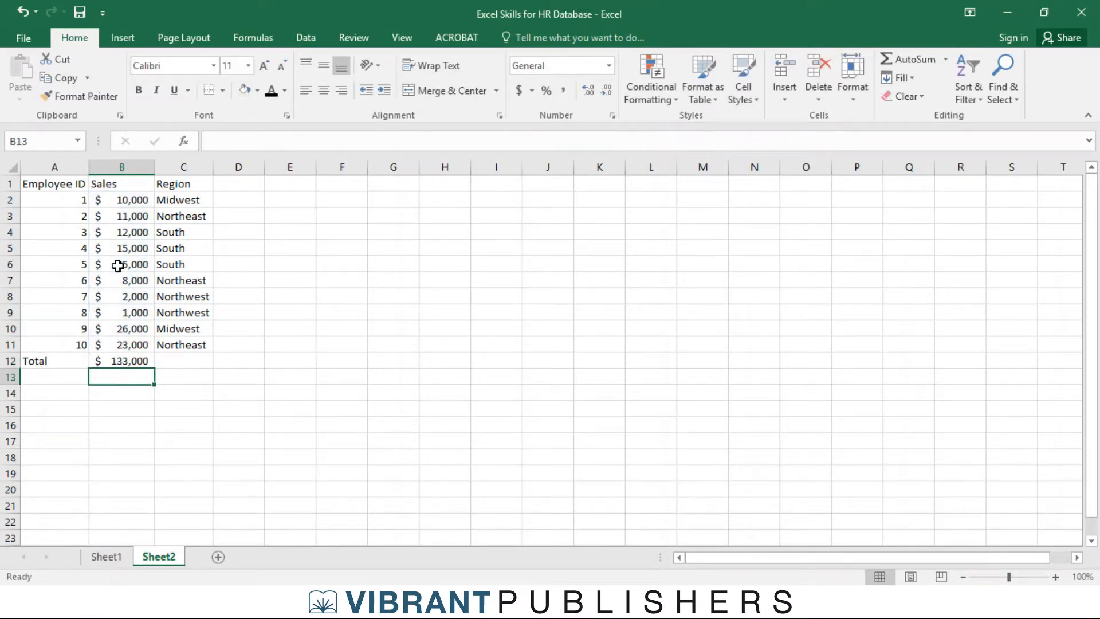
- Clear the sales total in B12 and recalculate it with AutoSum over B2:B11
key(Up)
key(Delete)
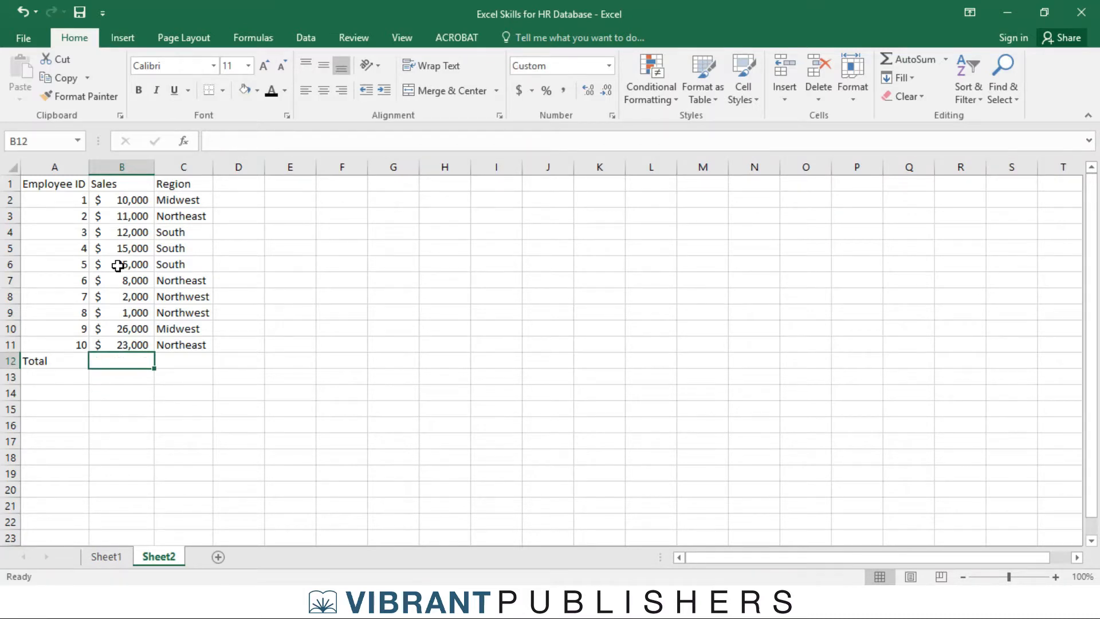
click(165, 410)
click(130, 361)
click(911, 61)
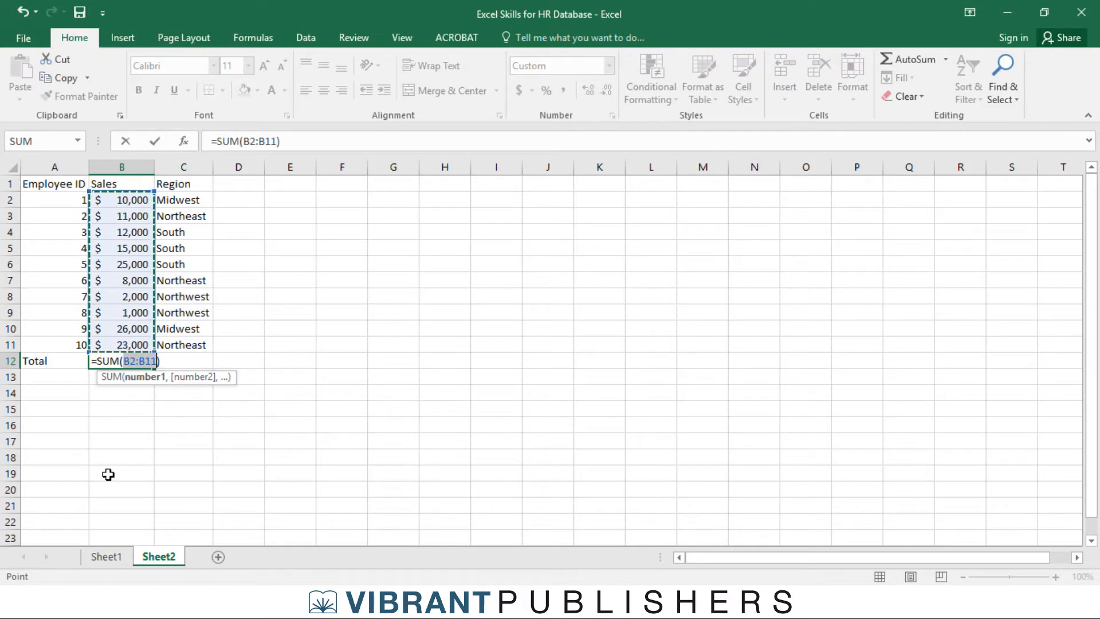
key(Return)
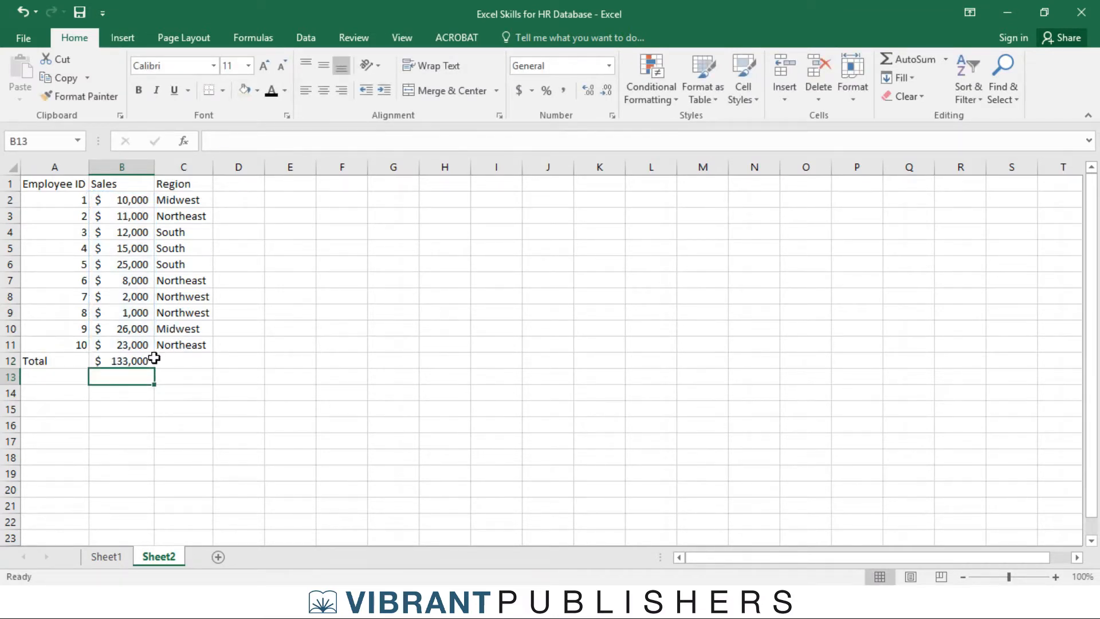
- Clear the AutoSum result in B12 and write the total formula manually as =sum(b2:b11)
click(136, 357)
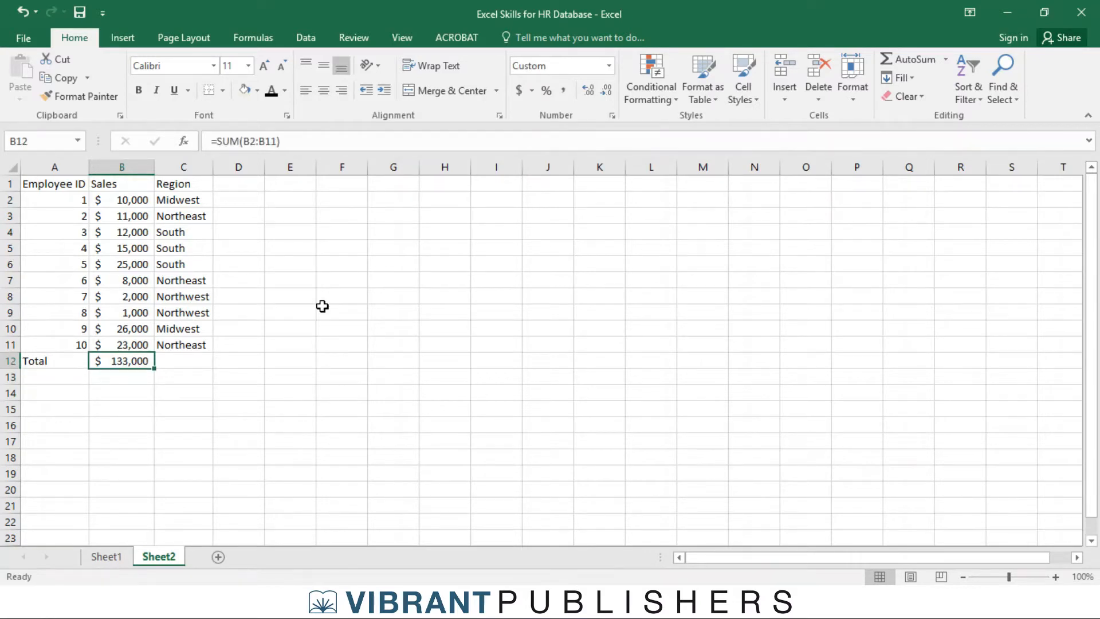
key(Delete)
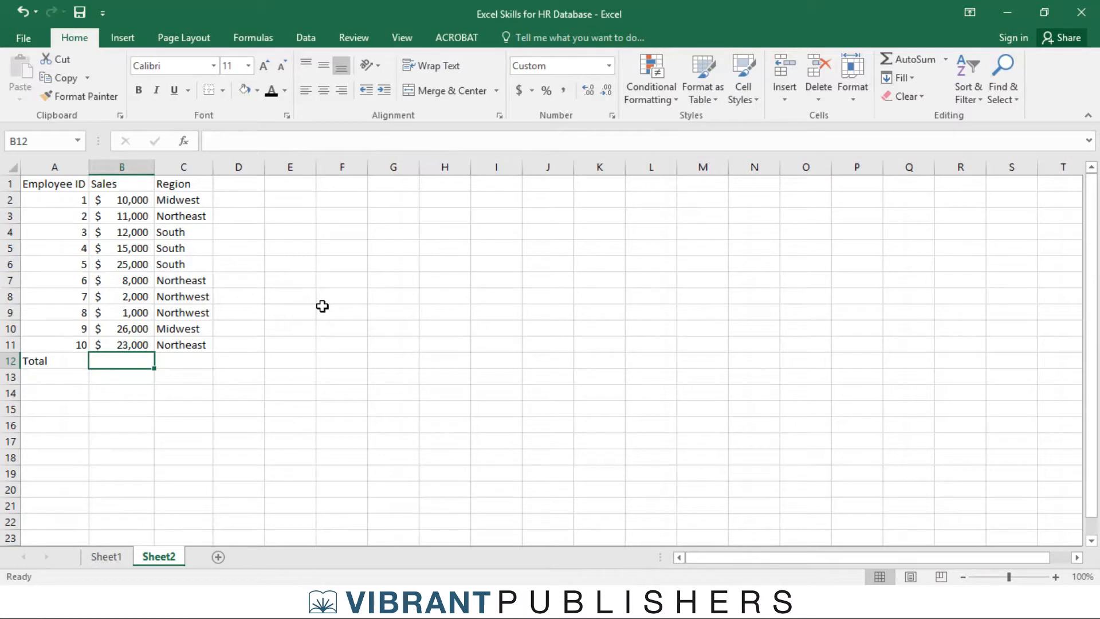
text(=sum()
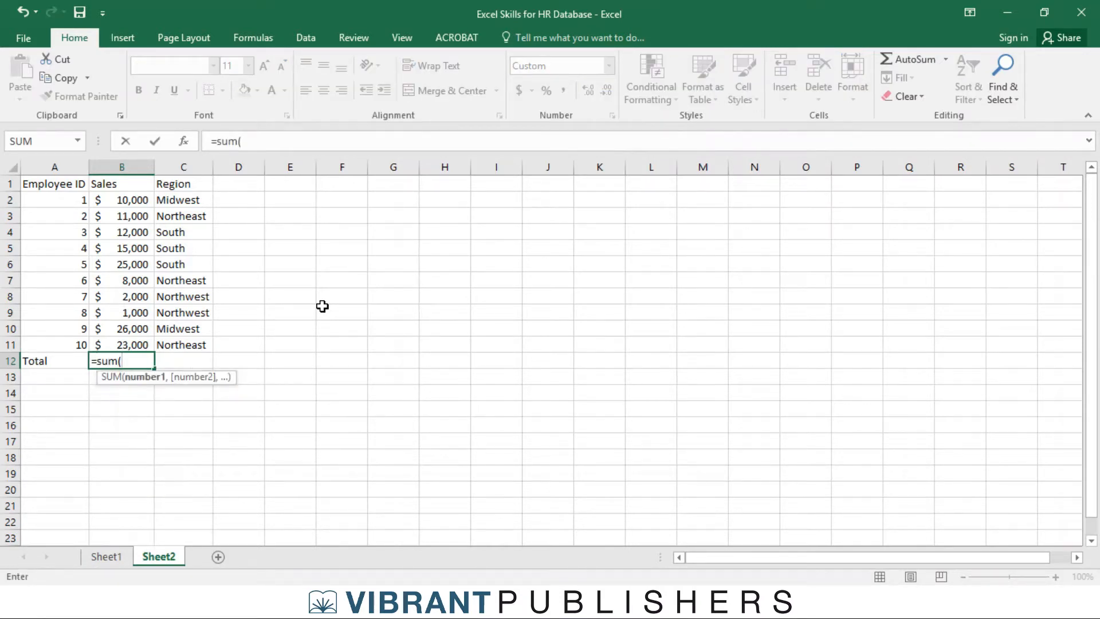
text(b2)
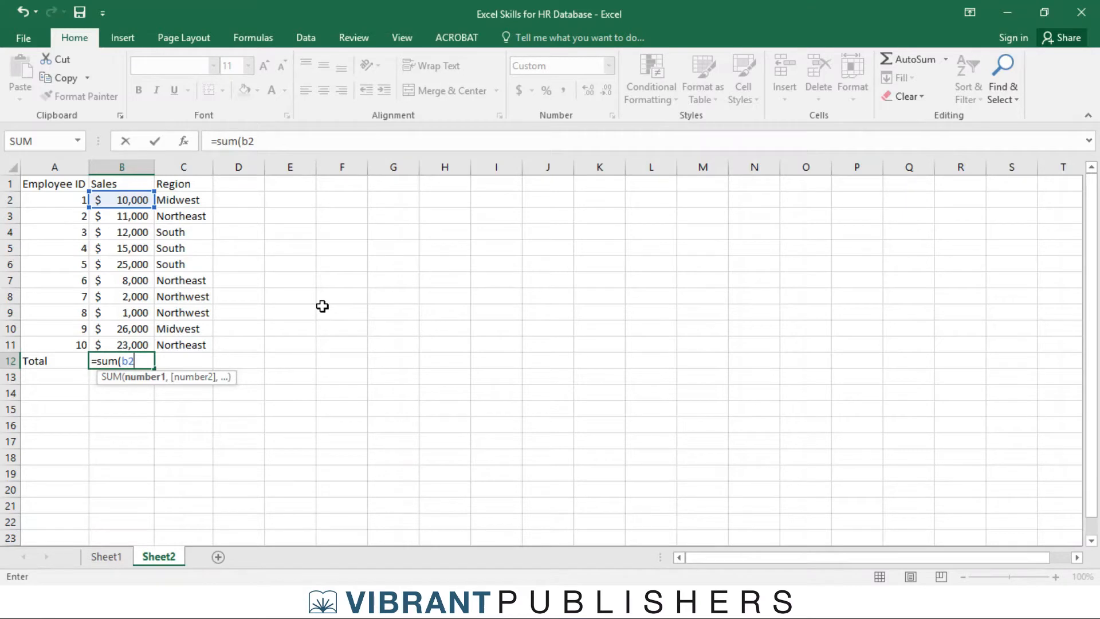
text(:b)
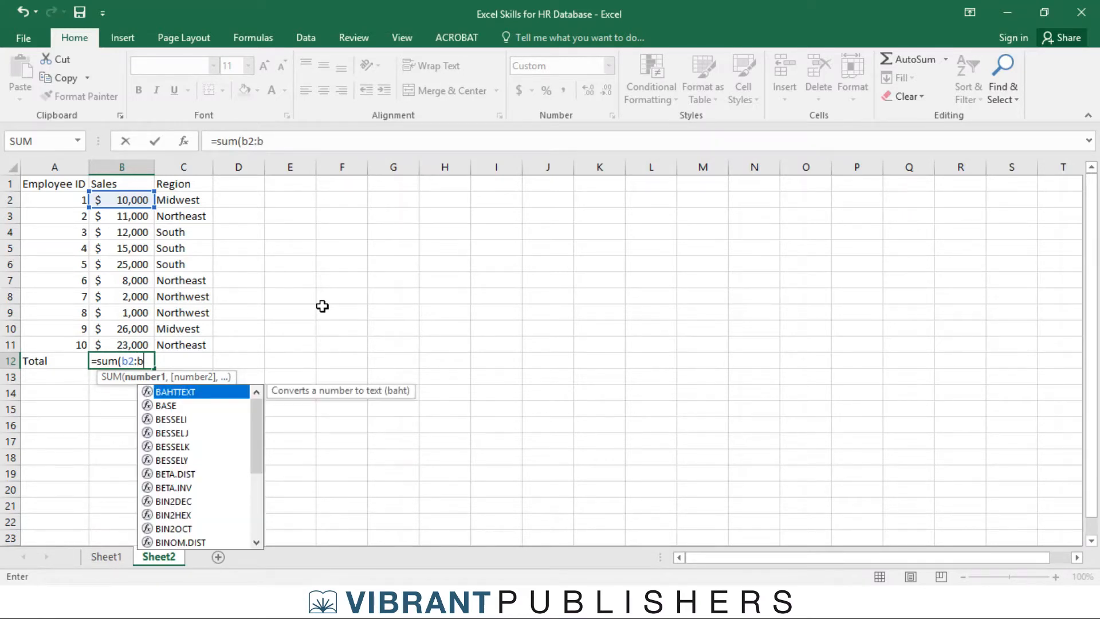
text(11)
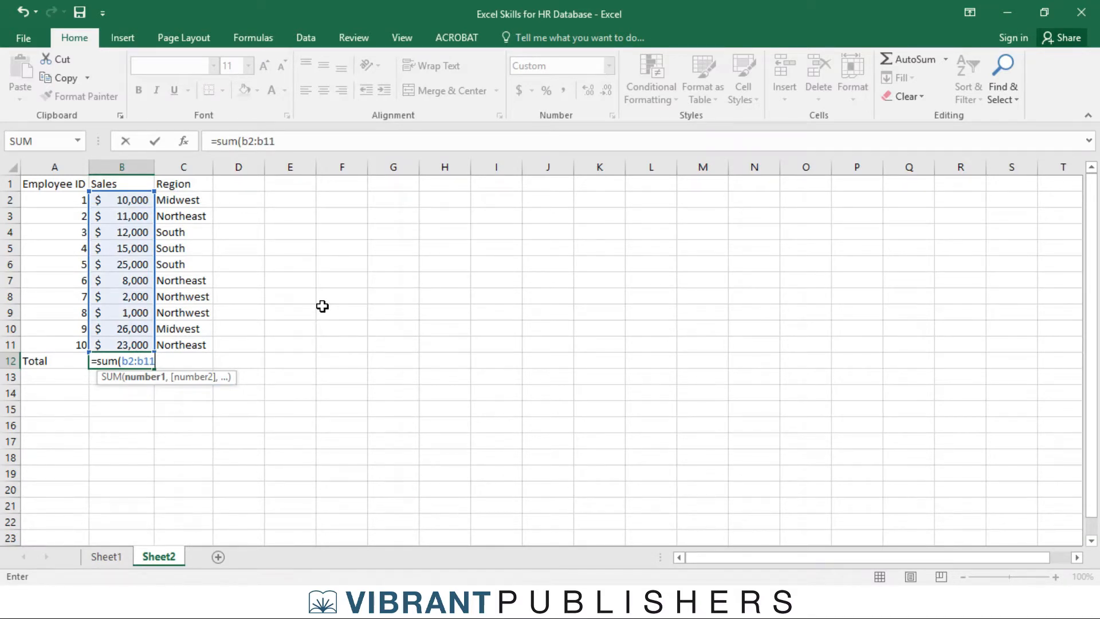
text())
key(Return)
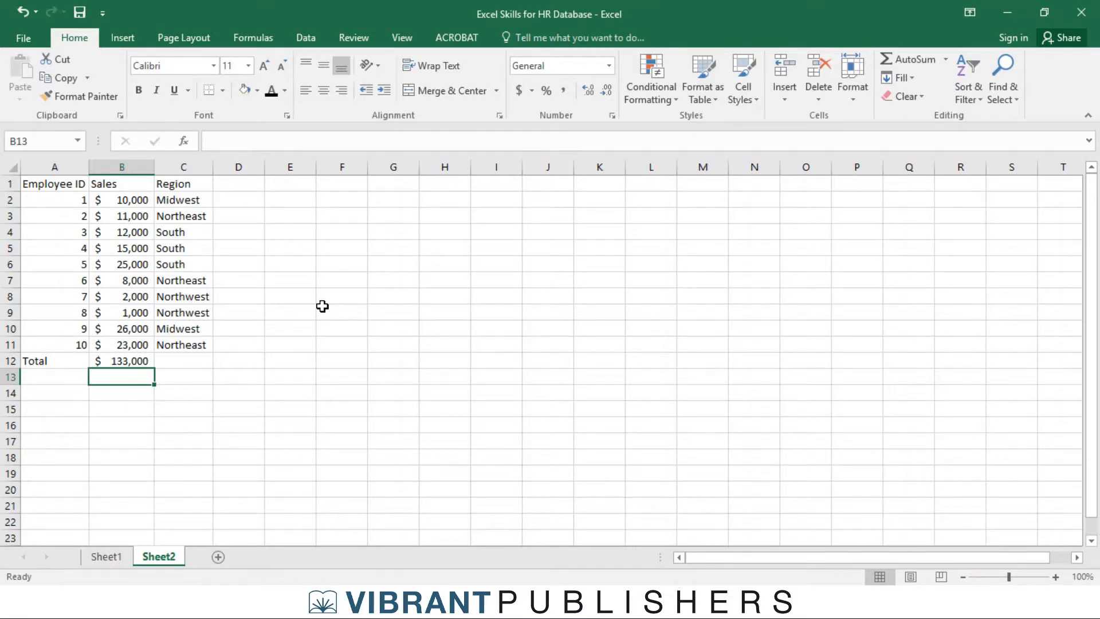
- Add the label Average in cell F2, to the right of the sales table
click(342, 198)
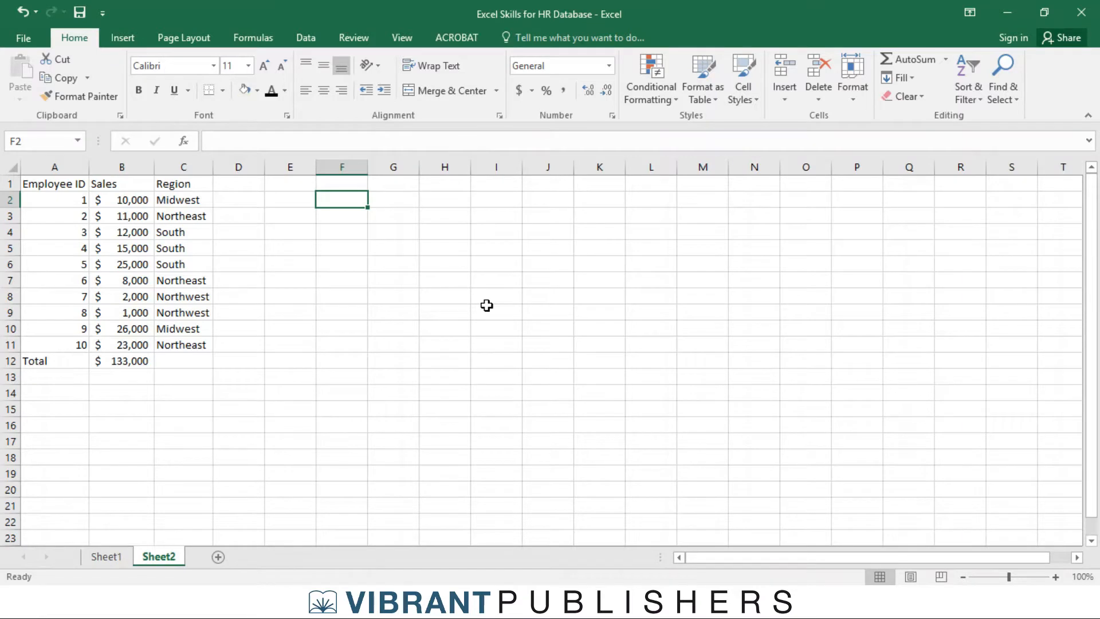
text(Average)
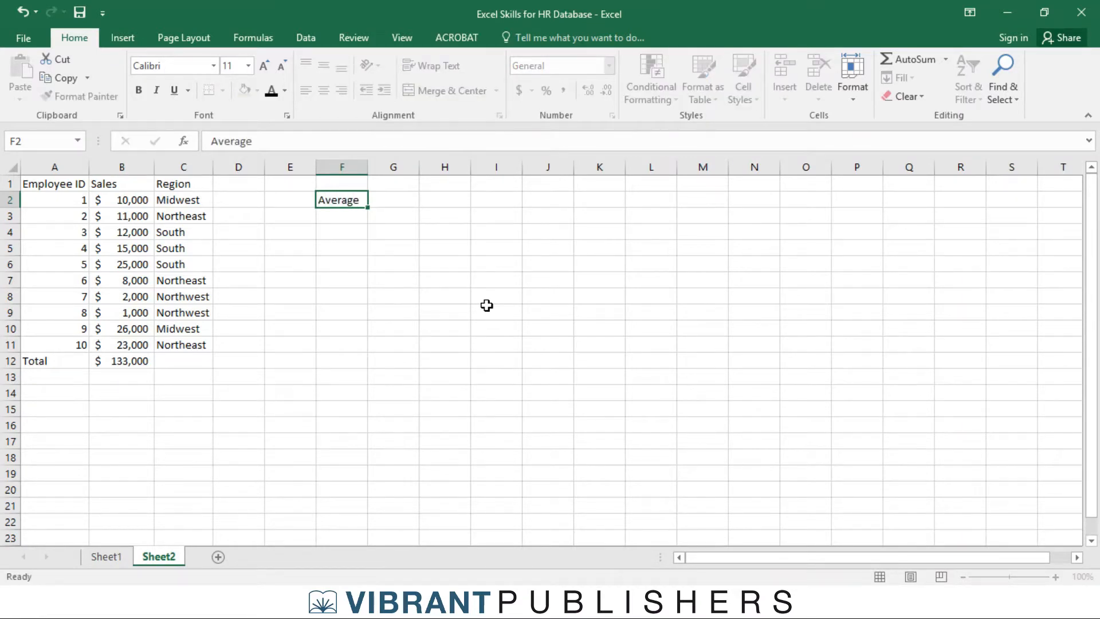
key(Return)
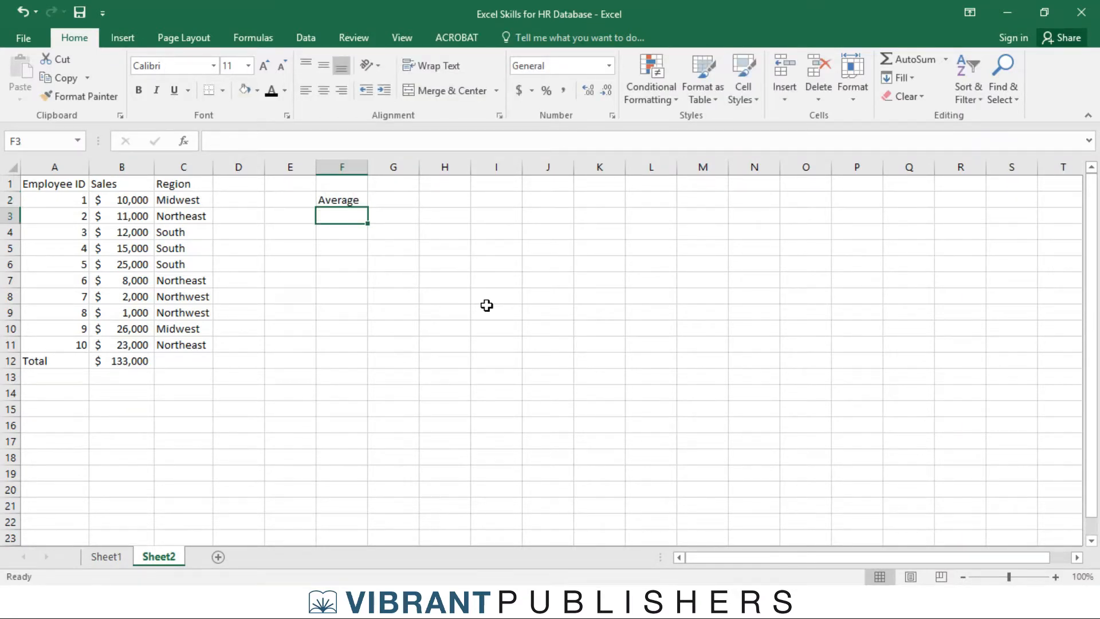
- Calculate the average of the Sales values in cell F3 with the formula =average(B2:B11)
text(=av)
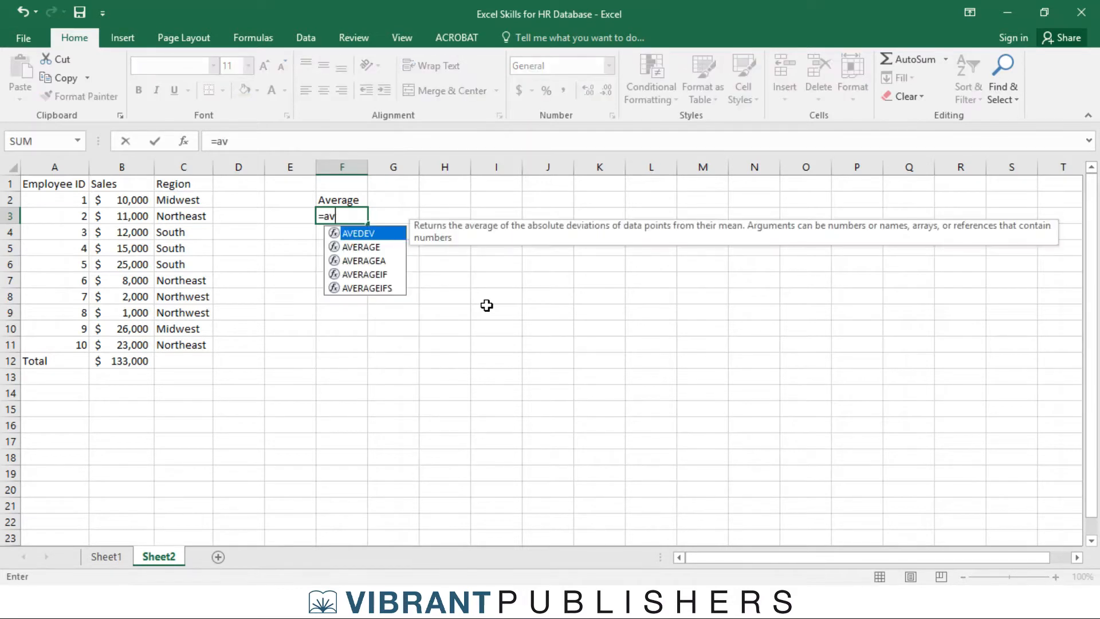
text(erage)
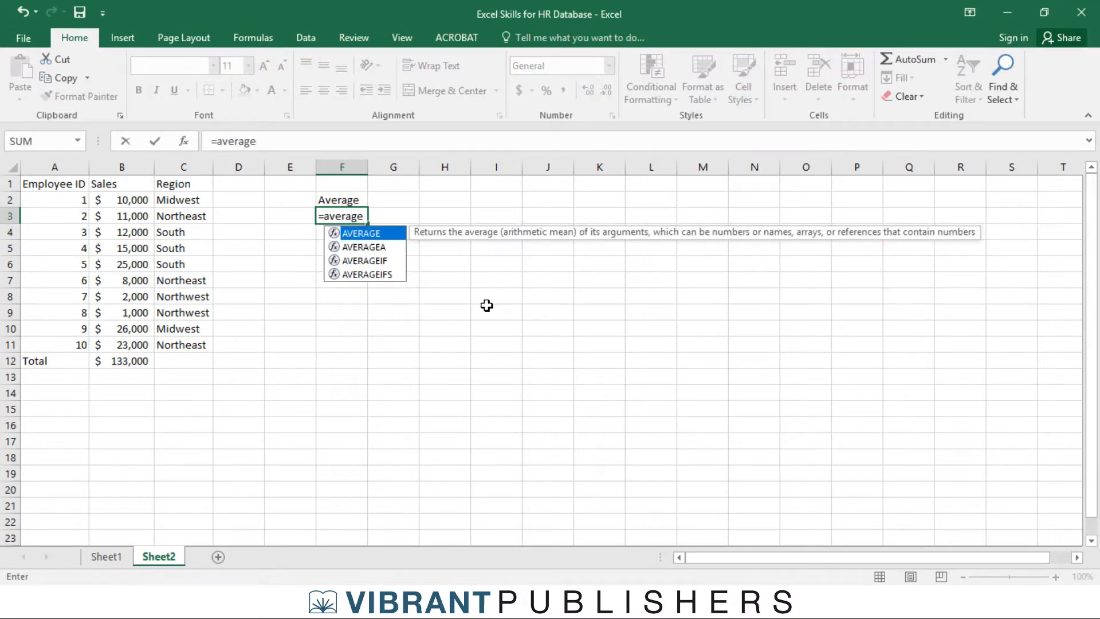
text(()
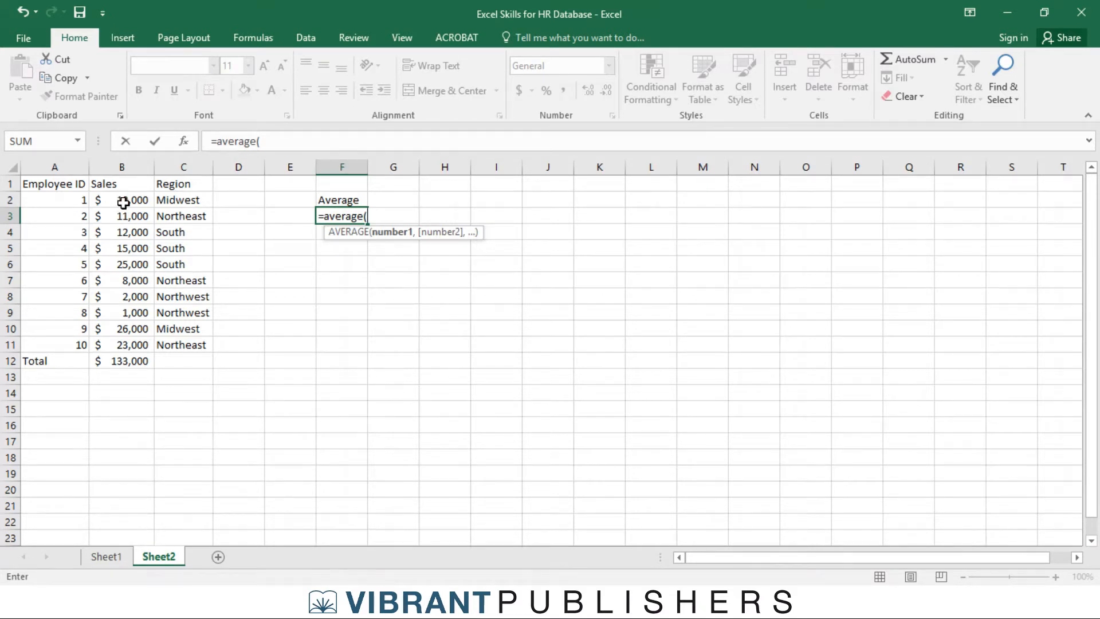
drag(124, 203, 126, 344)
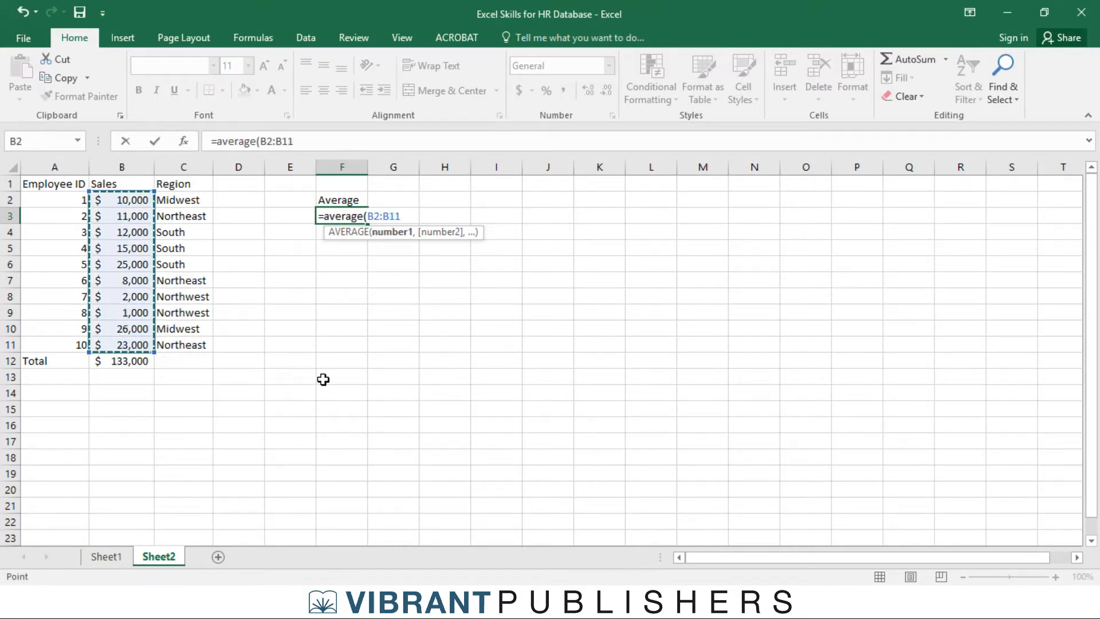
text())
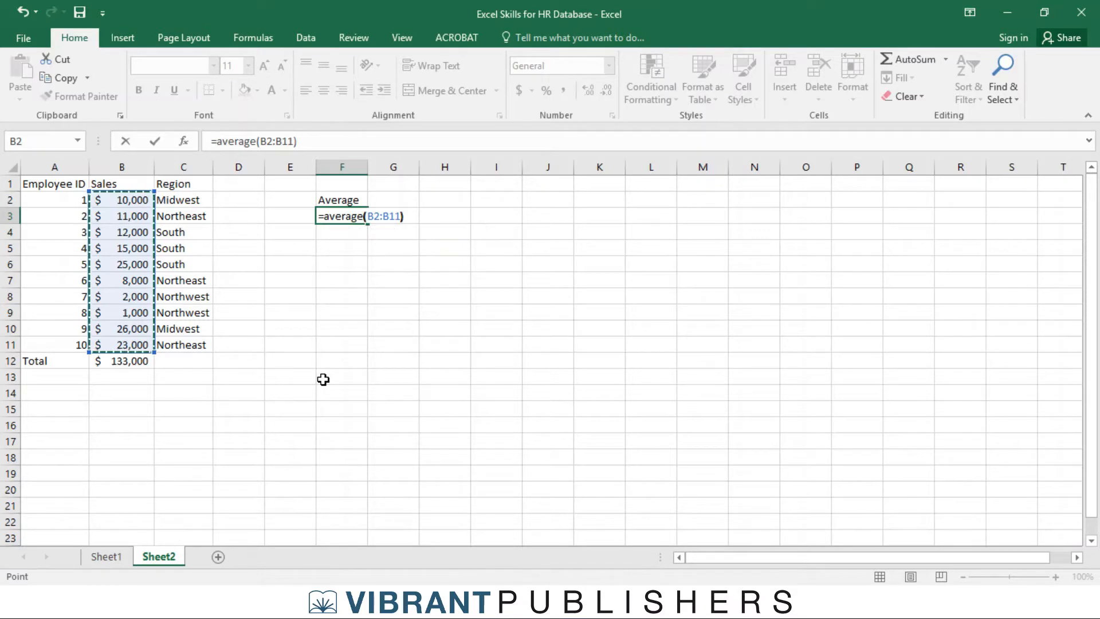
key(Return)
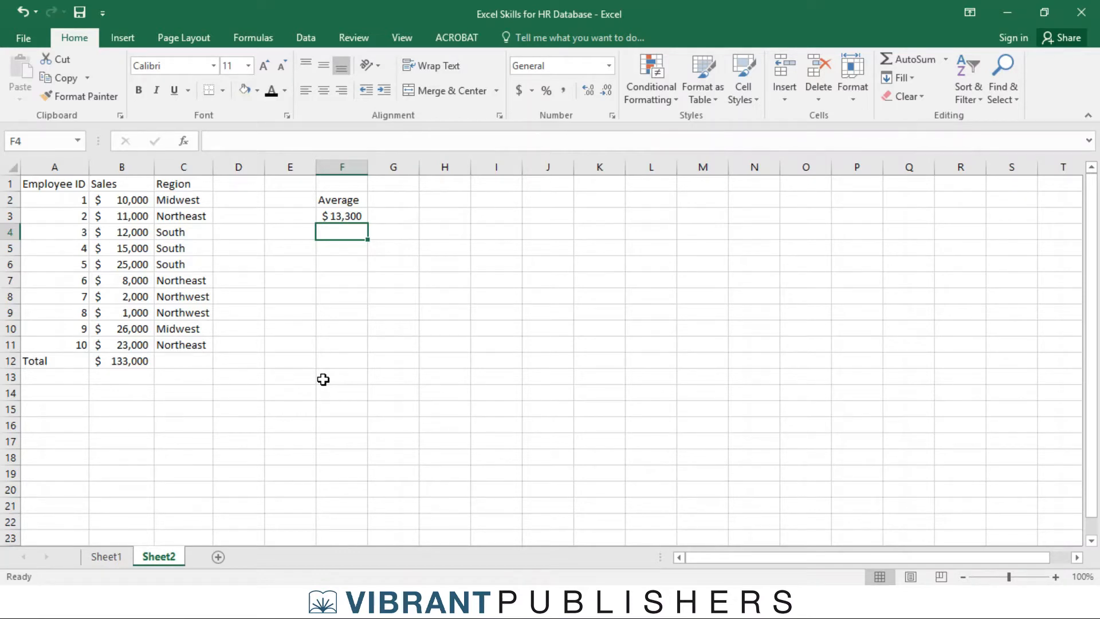
- Add the labels Minimum in cell G2 and Maximum in cell H2, beside the Average label
click(113, 362)
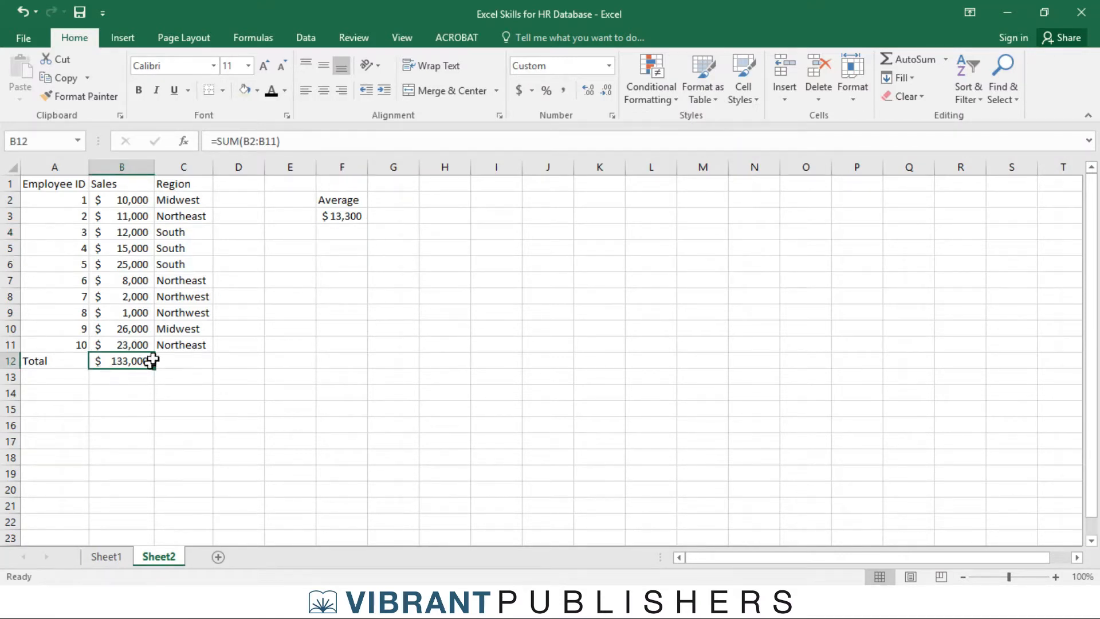
click(346, 218)
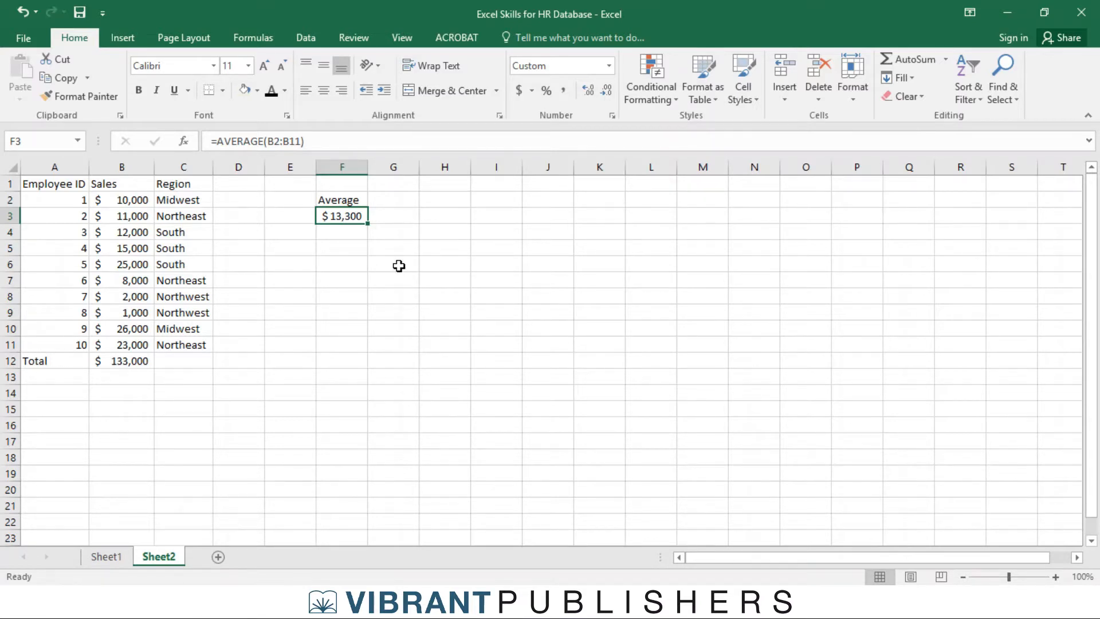
click(397, 203)
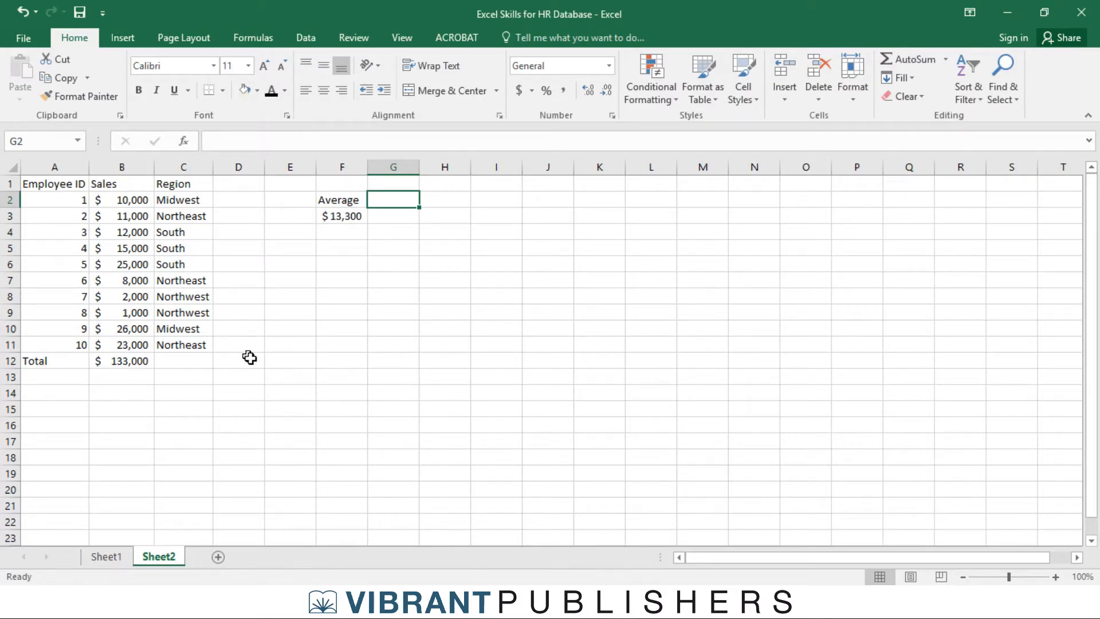
text(Min)
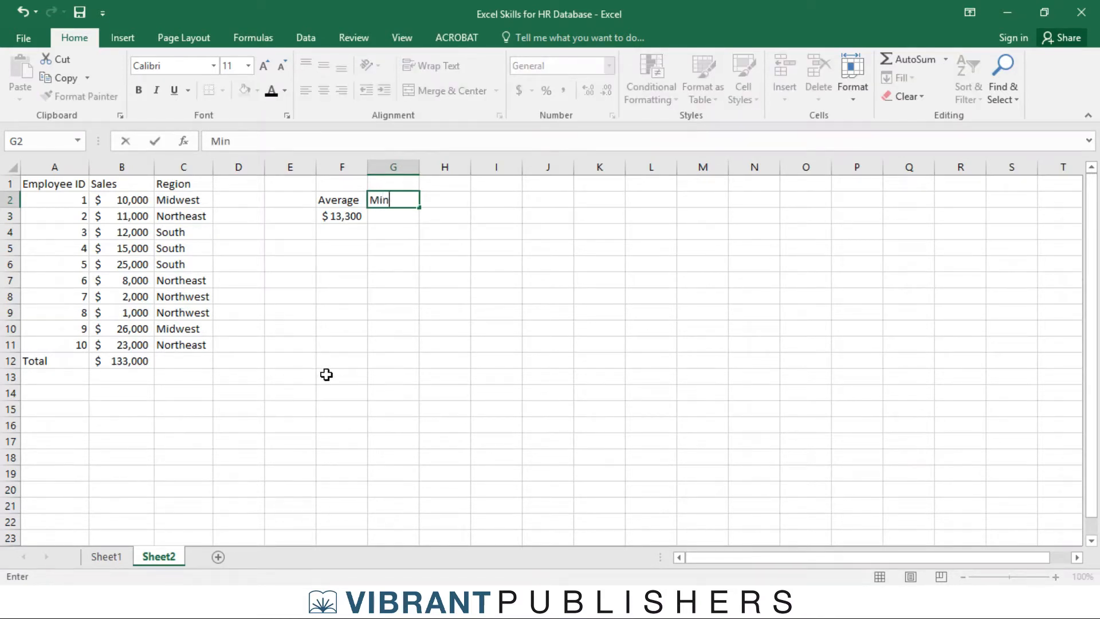
text(imum)
key(Tab)
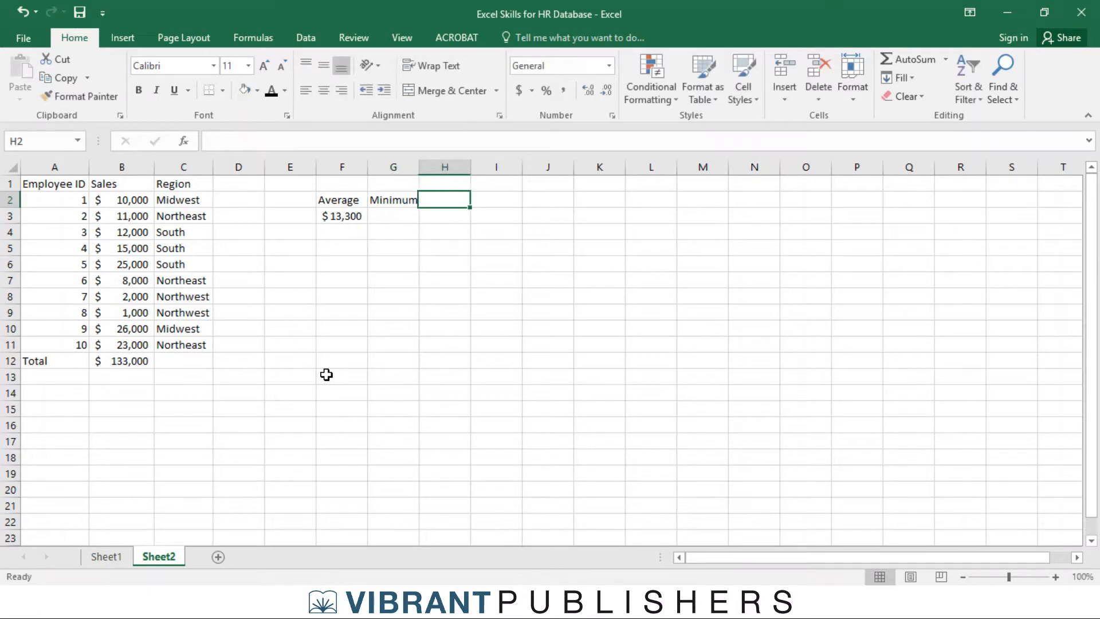
text(Maximum)
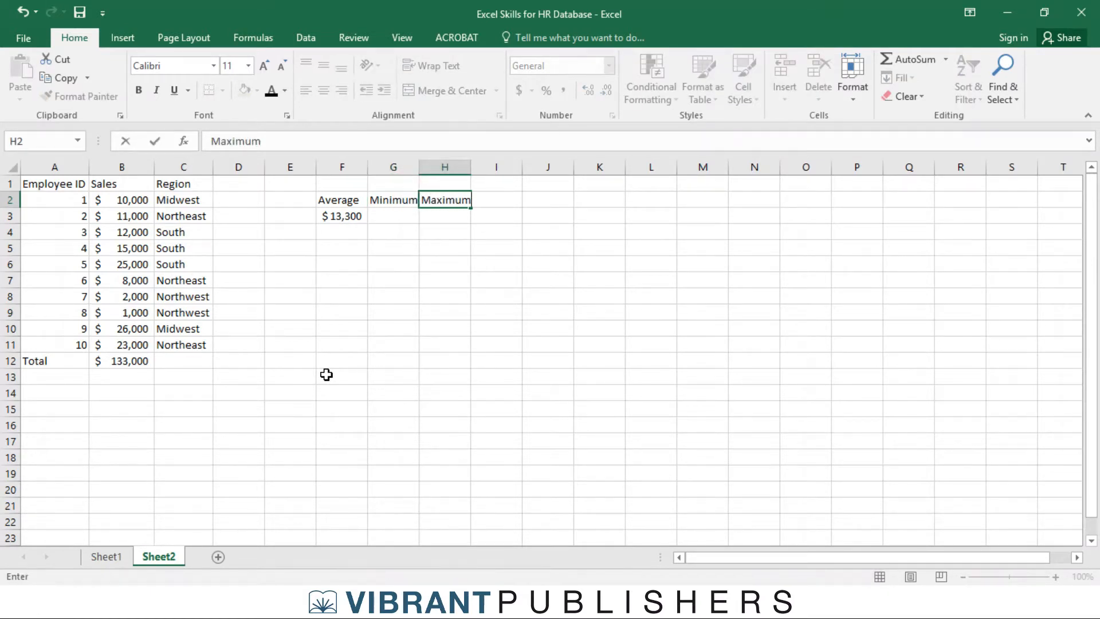
key(Return)
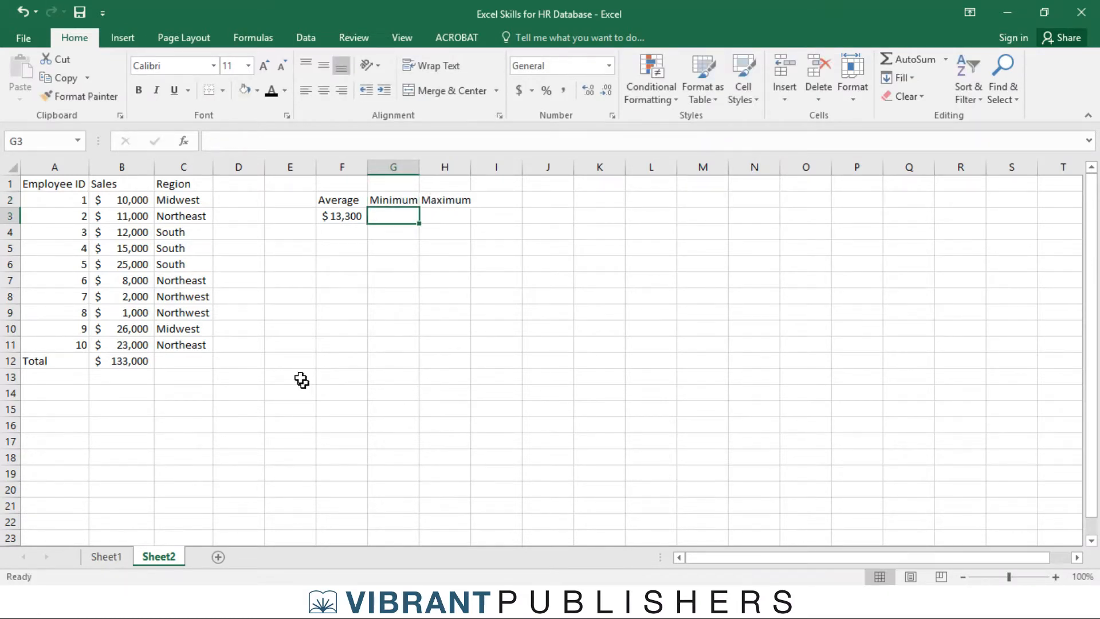
- Calculate the lowest Sales value in cell G3 with the formula =MIN(B2:B11) and check it against the Sales column
text(=min)
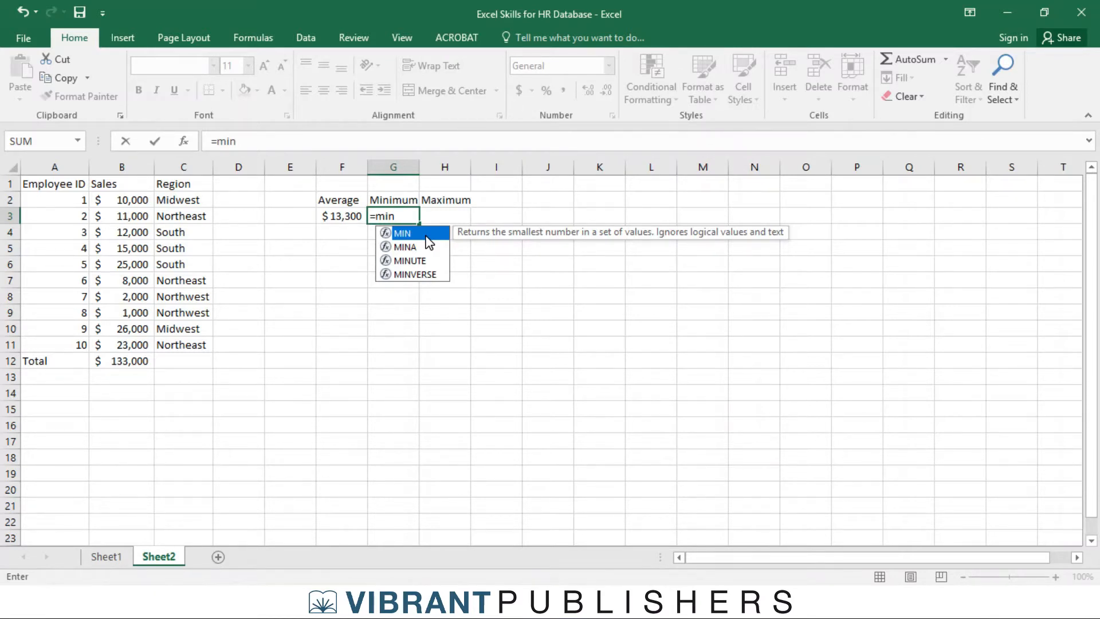
double_click(426, 235)
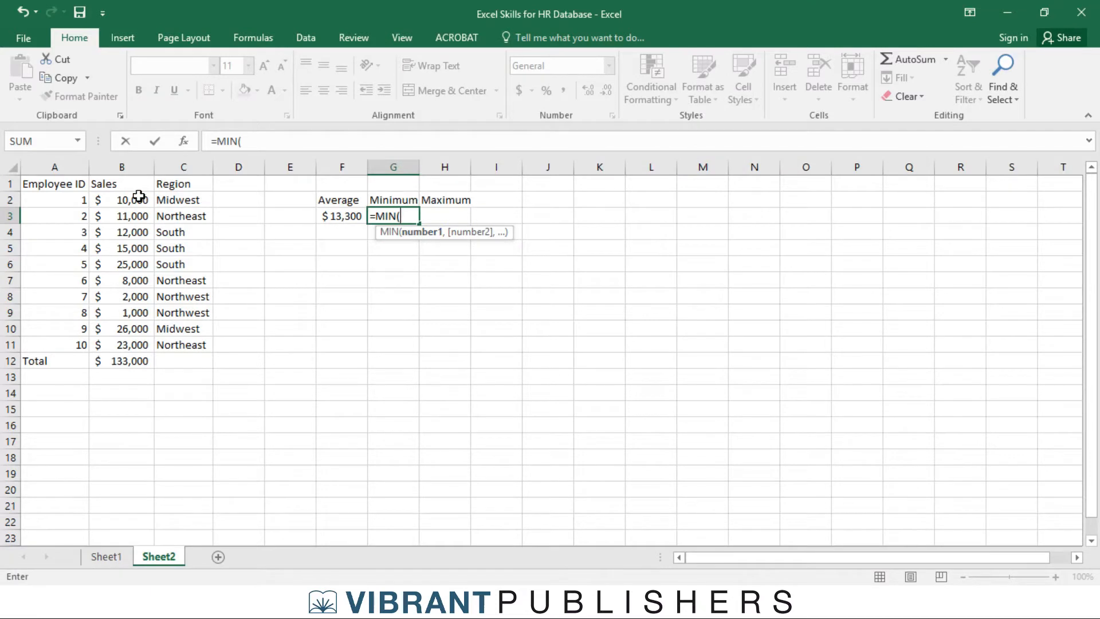
drag(139, 196, 133, 342)
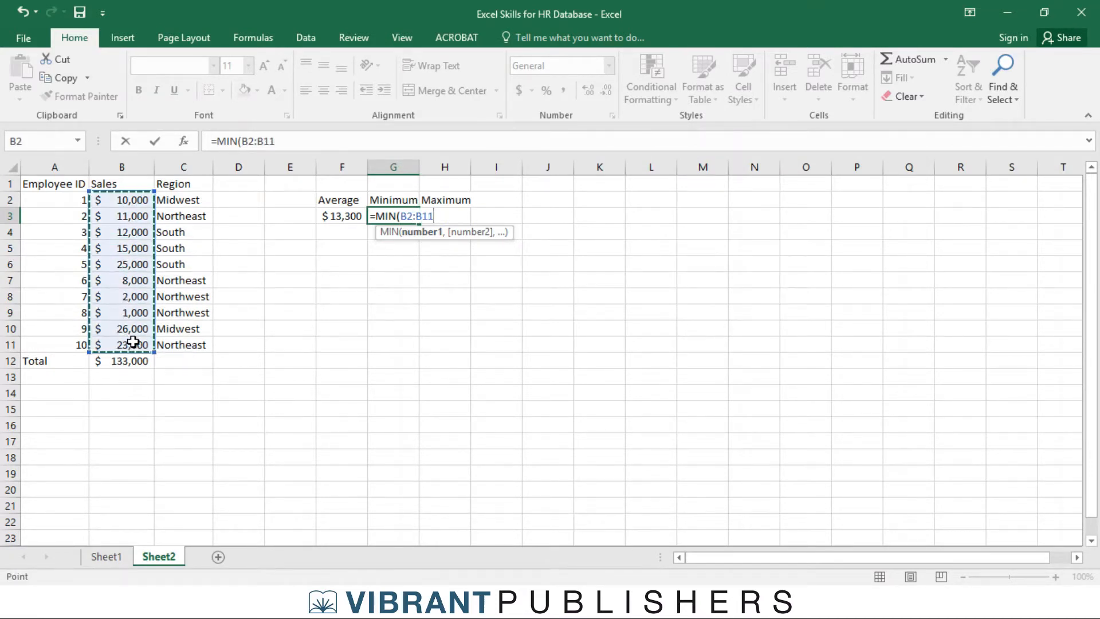
text())
key(Return)
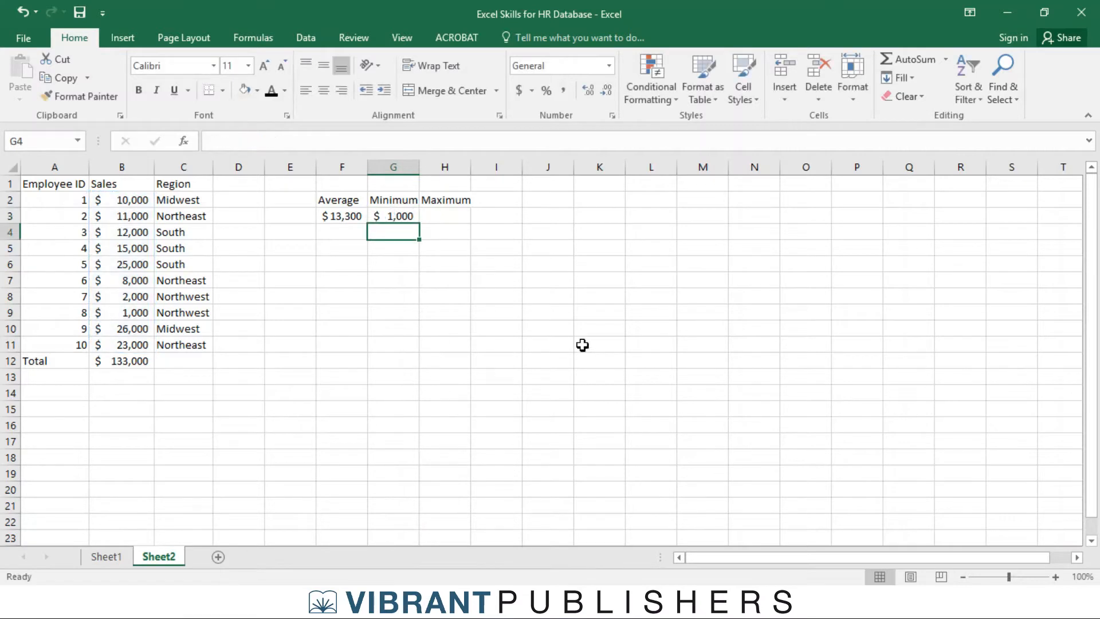
click(398, 216)
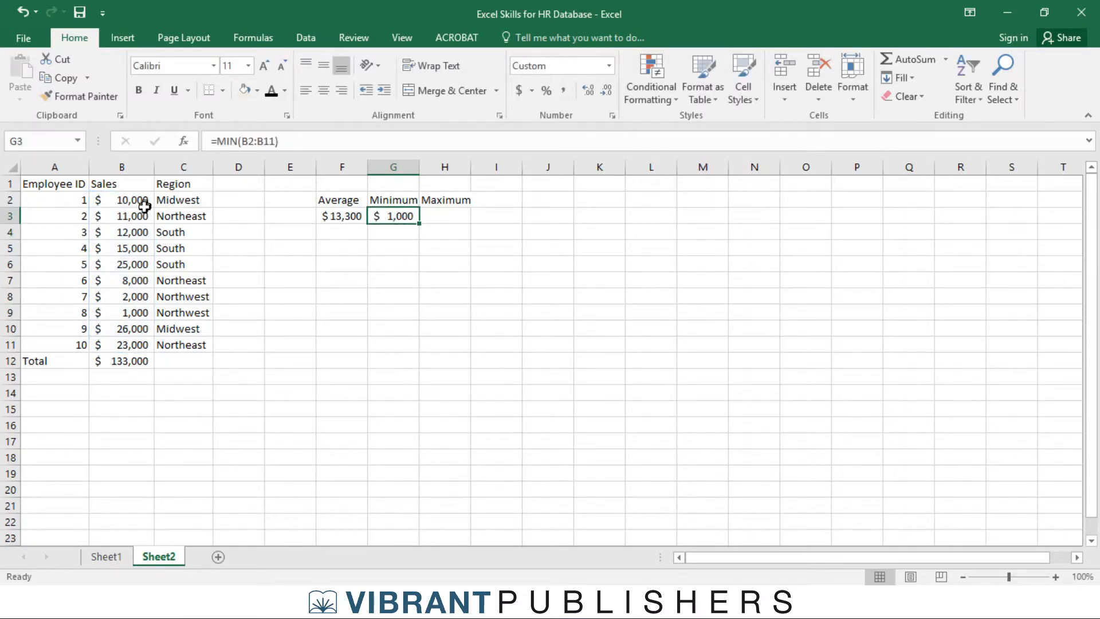
click(136, 312)
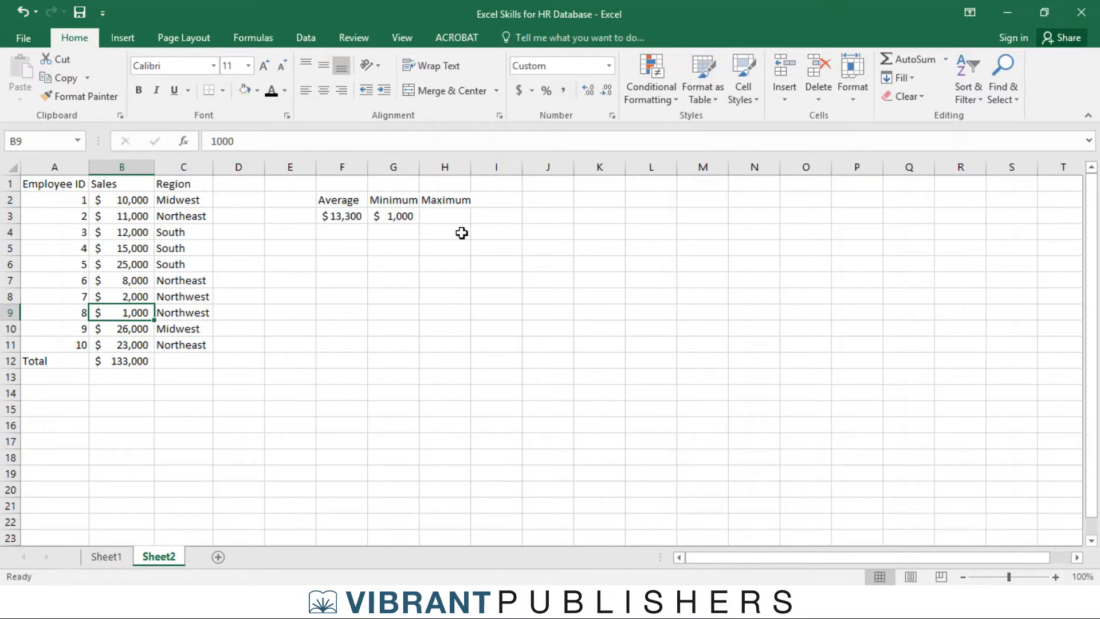
- Calculate the highest Sales value in cell H3 with the formula =MAX(B2:B11) and check it against the Sales column
click(442, 216)
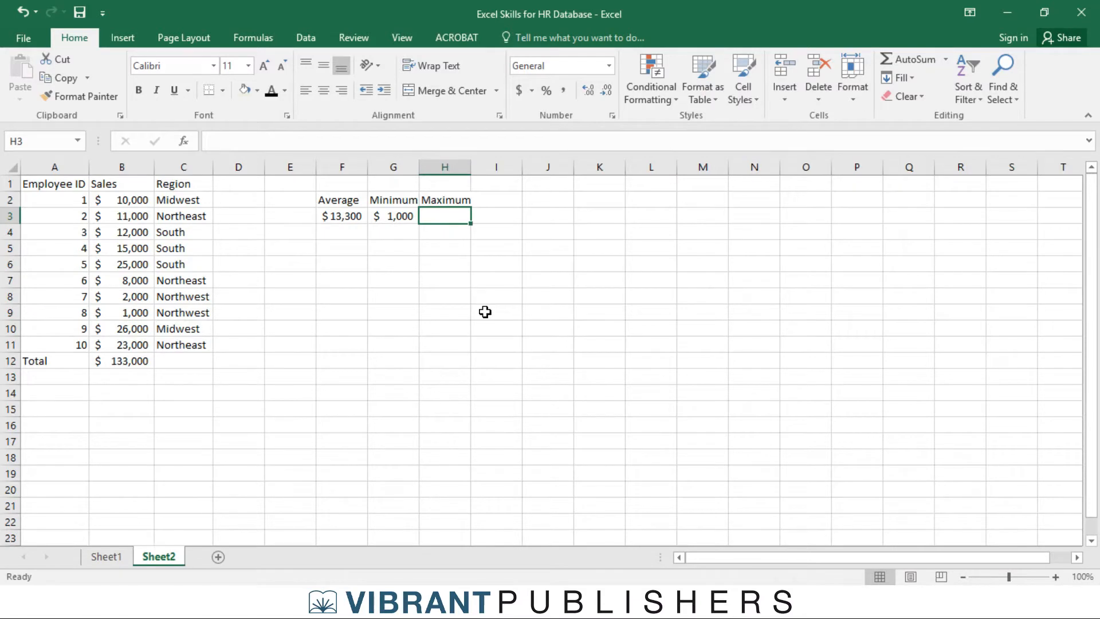
text(=max)
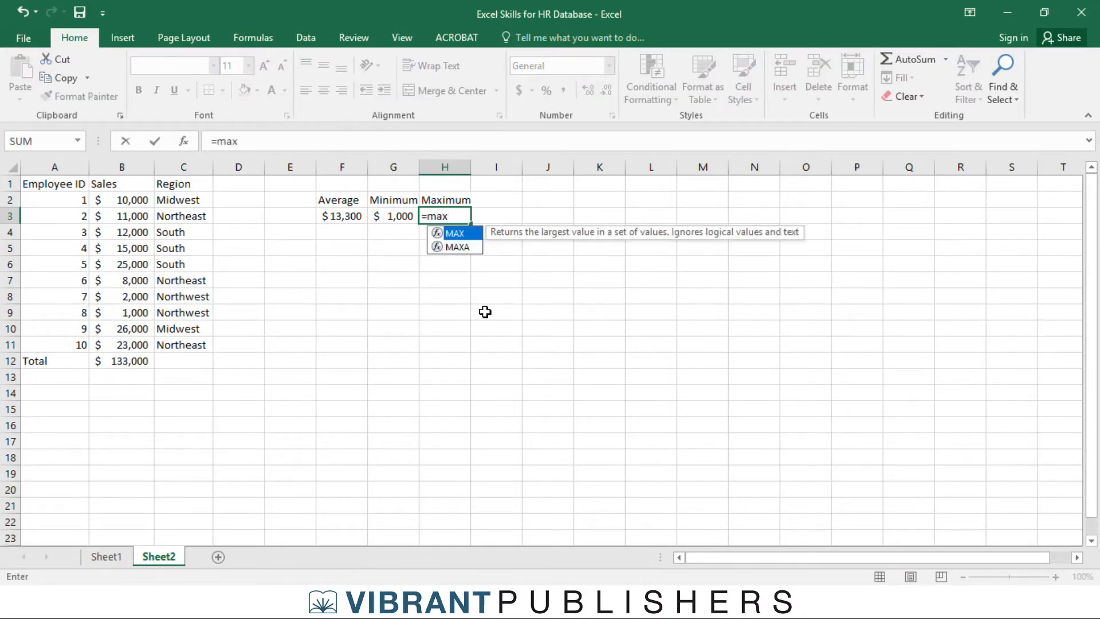
double_click(458, 234)
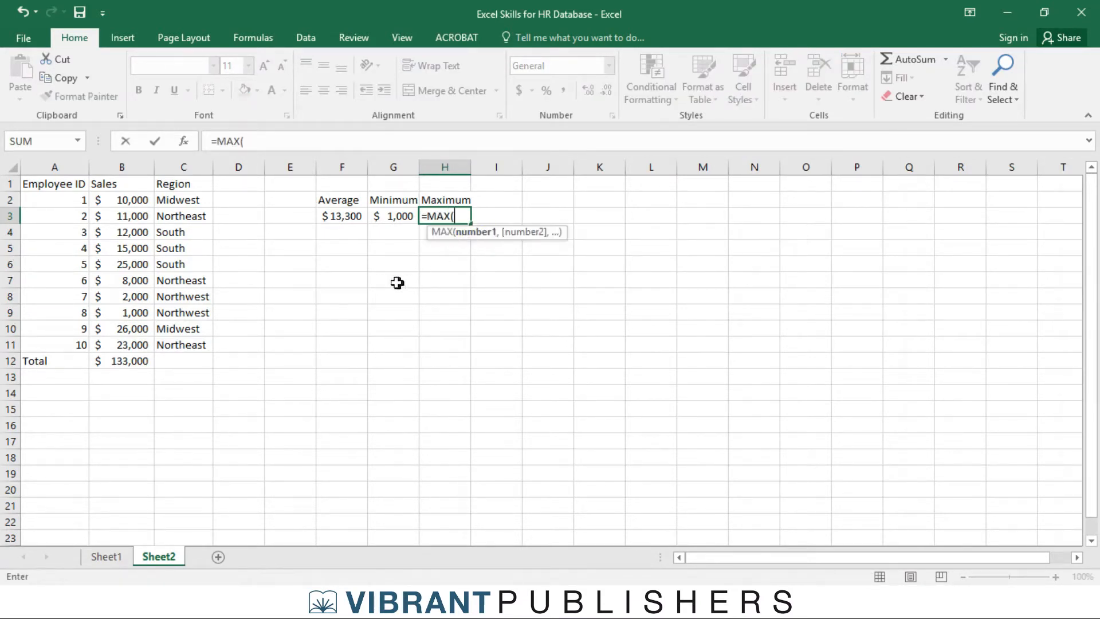
drag(129, 201, 132, 344)
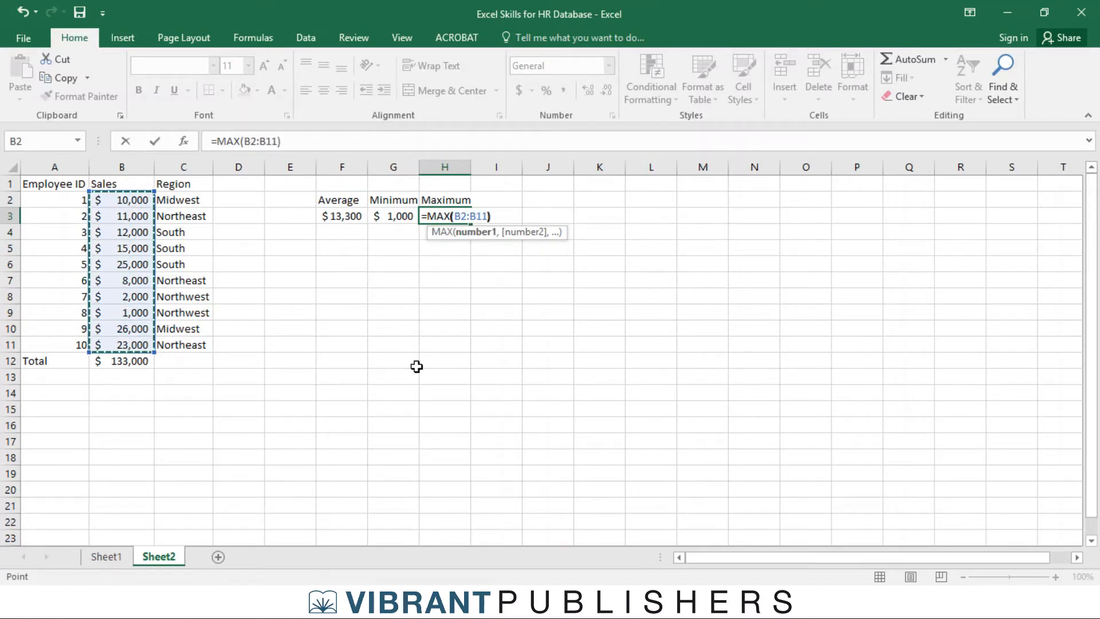
key(Return)
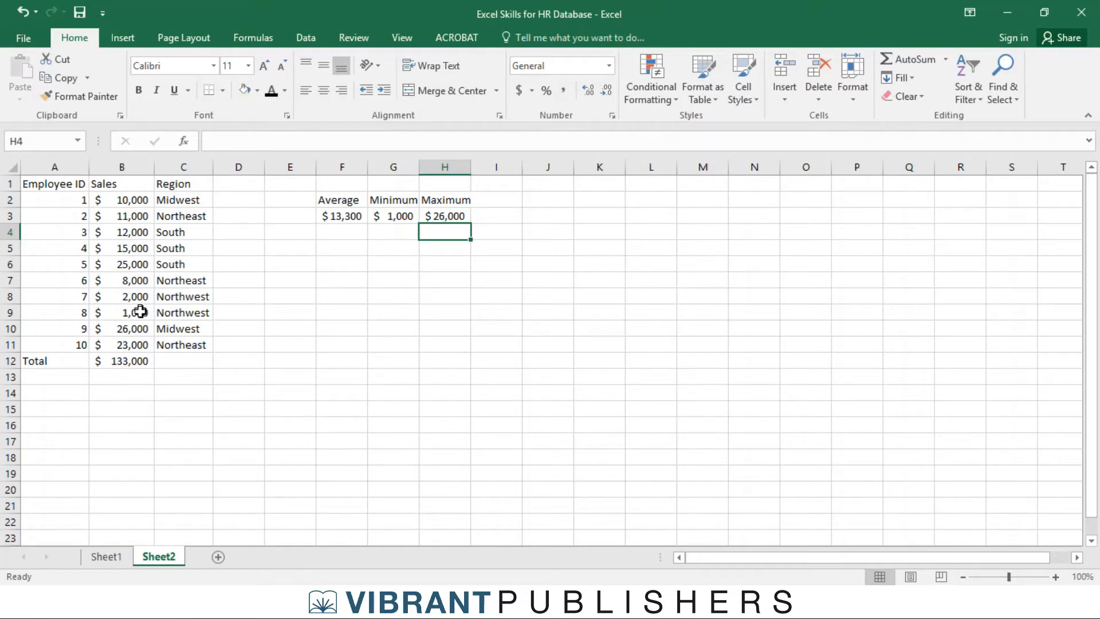
click(132, 328)
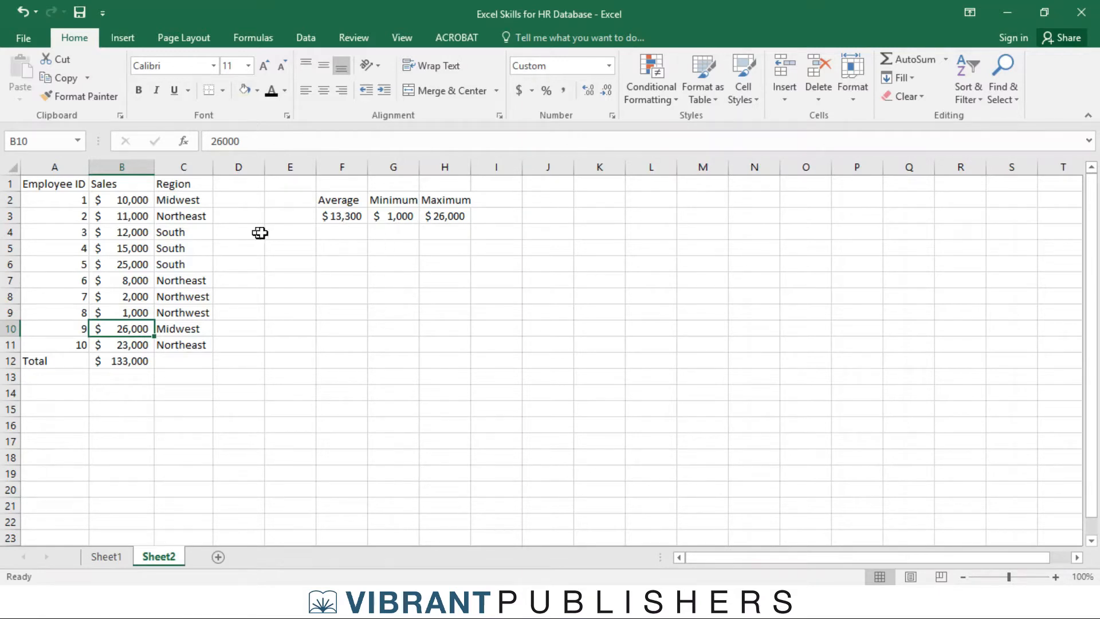
- Add the column heading Rank in cell D1, next to the Region heading
click(236, 188)
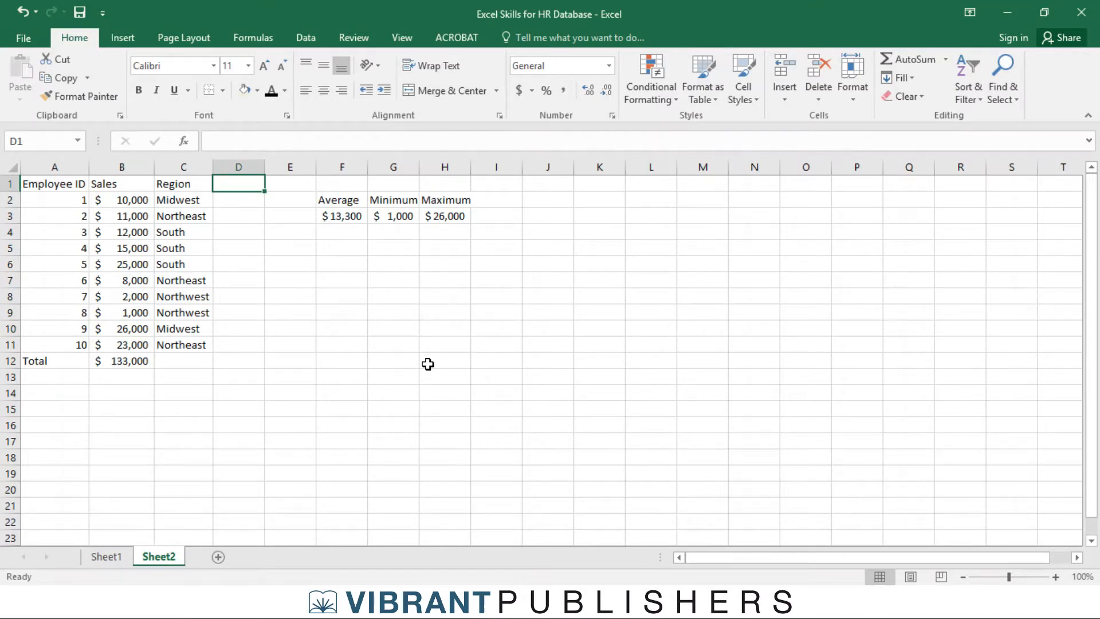
text(Rand)
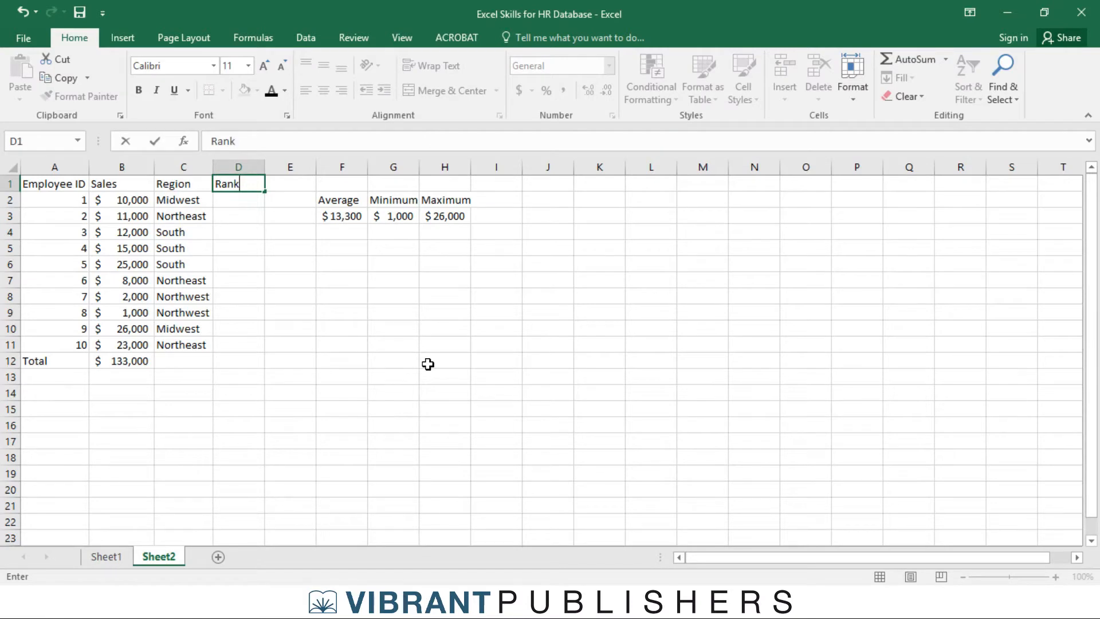
key(Return)
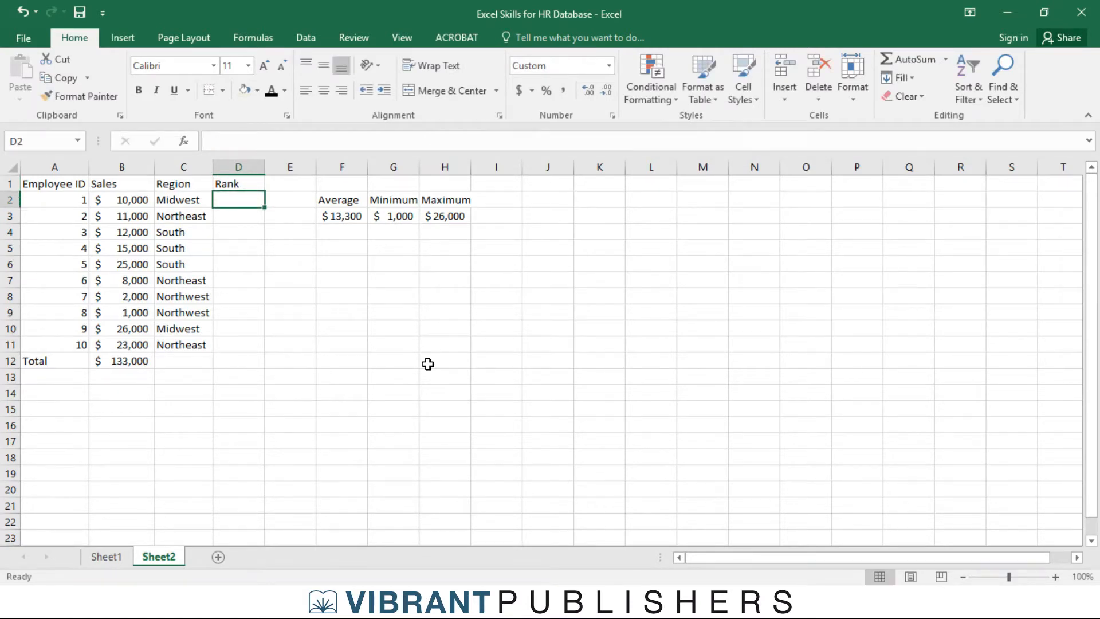
- Begin a RANK.EQ formula in cell D2 for the first employee
text(=ran)
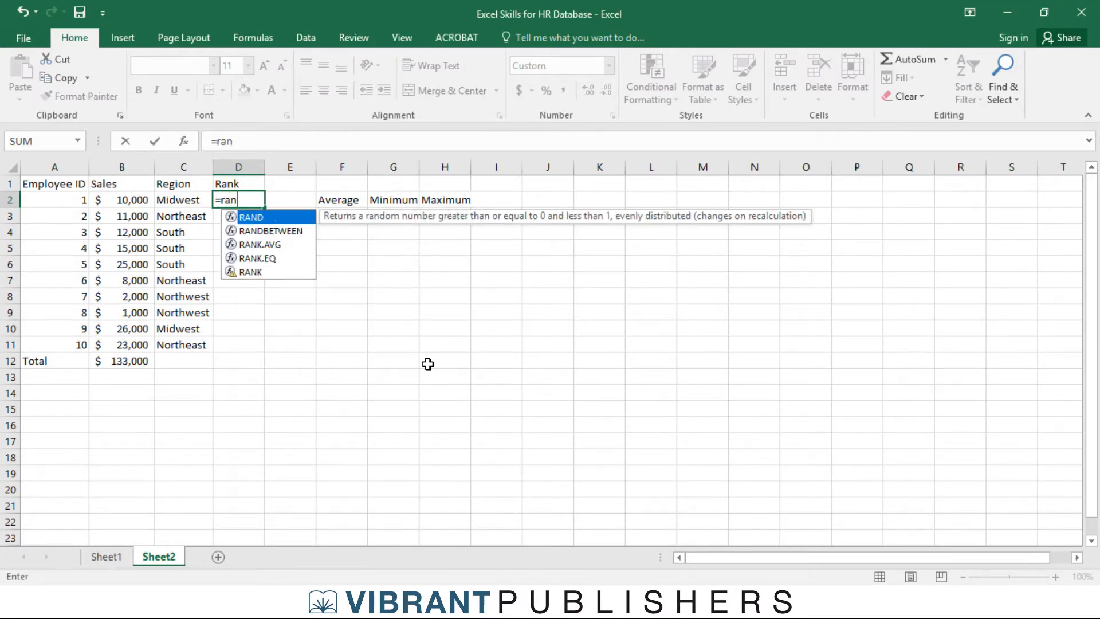
text(k)
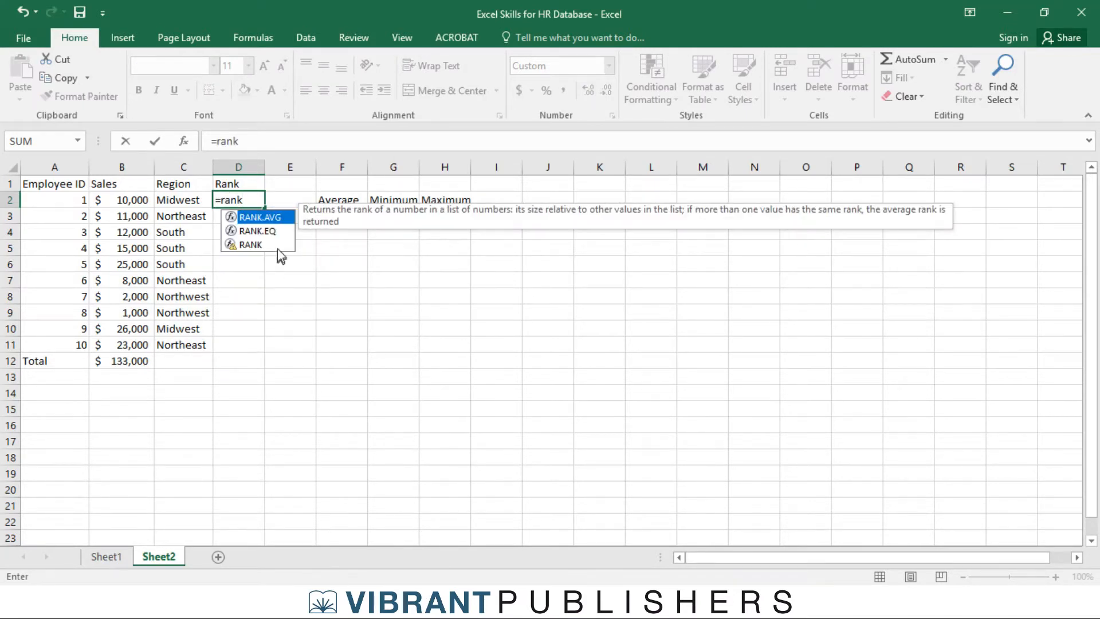
click(262, 232)
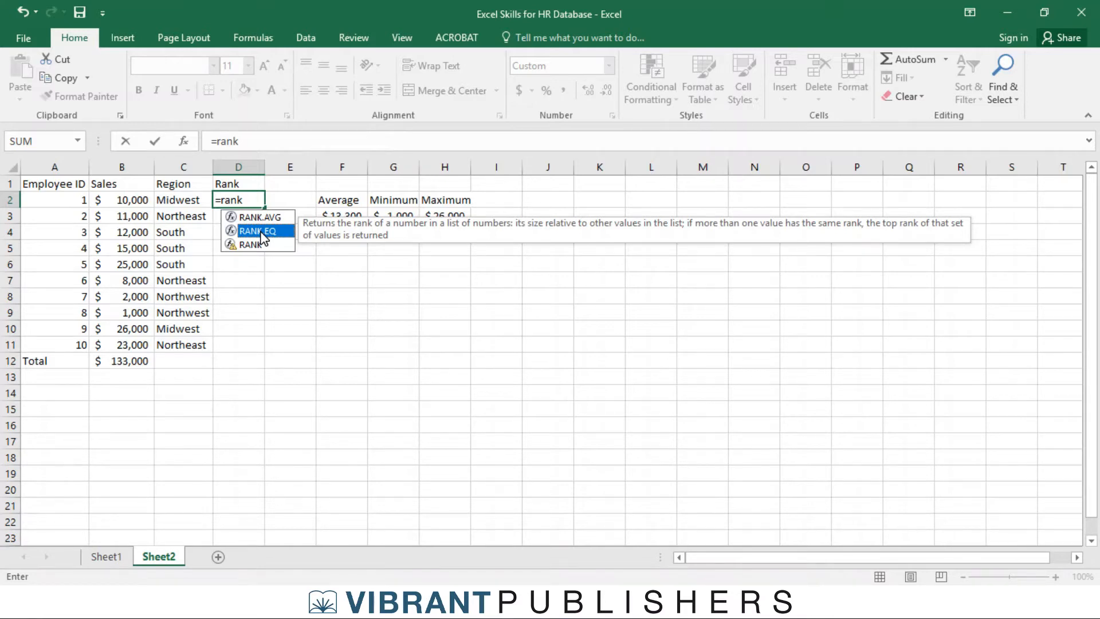
double_click(260, 231)
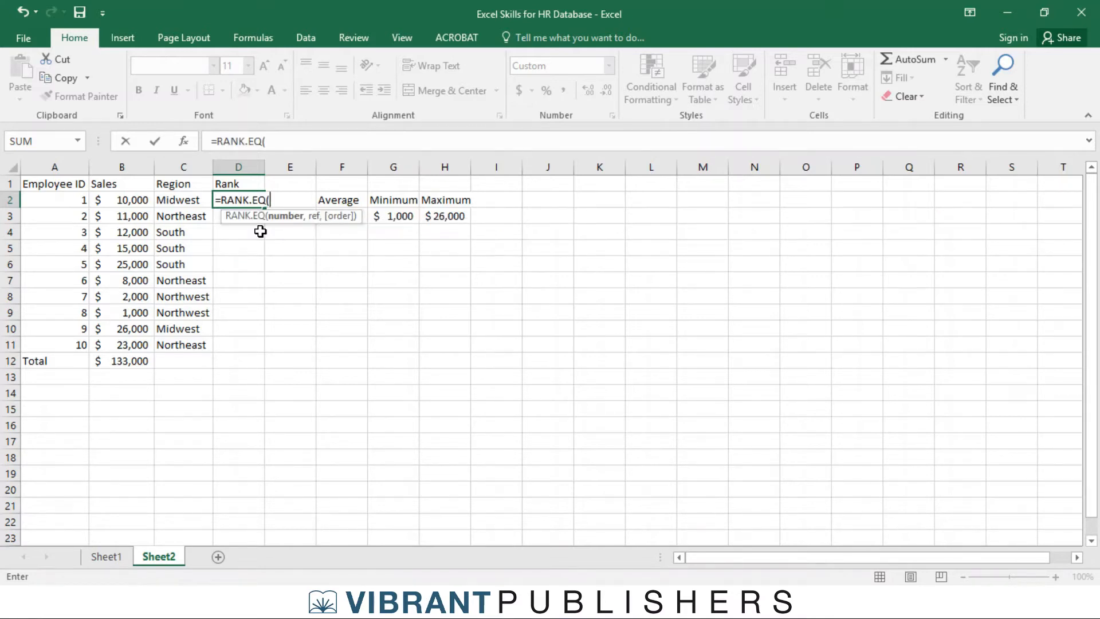
- Try to enter the RANK.EQ formula with B2:B11 as its only argument, and clear that argument
drag(128, 209, 118, 346)
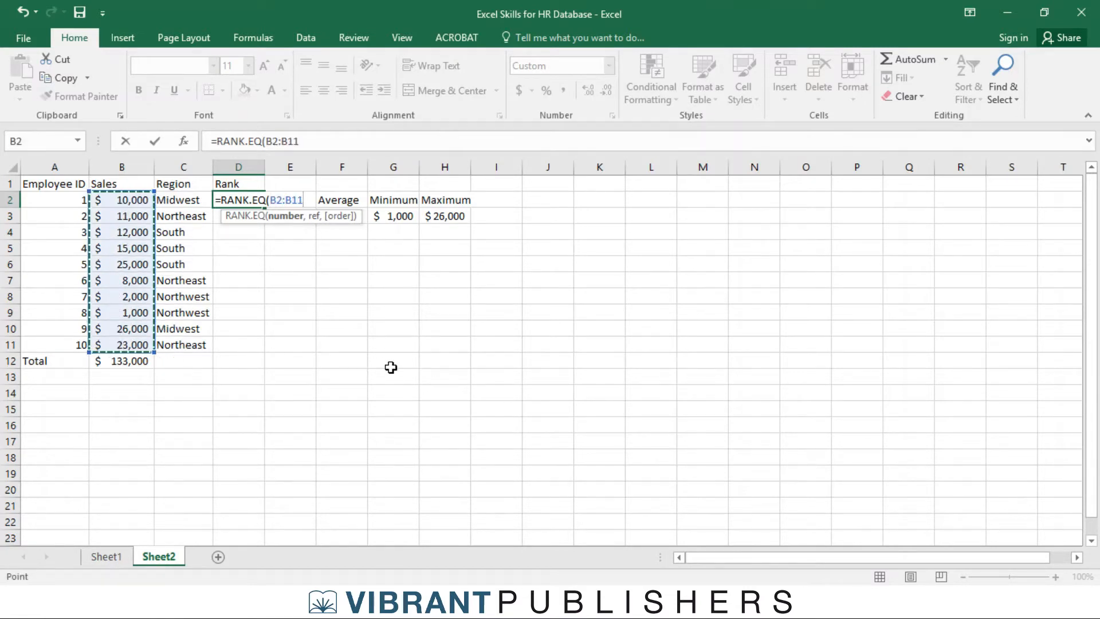
text())
key(Return)
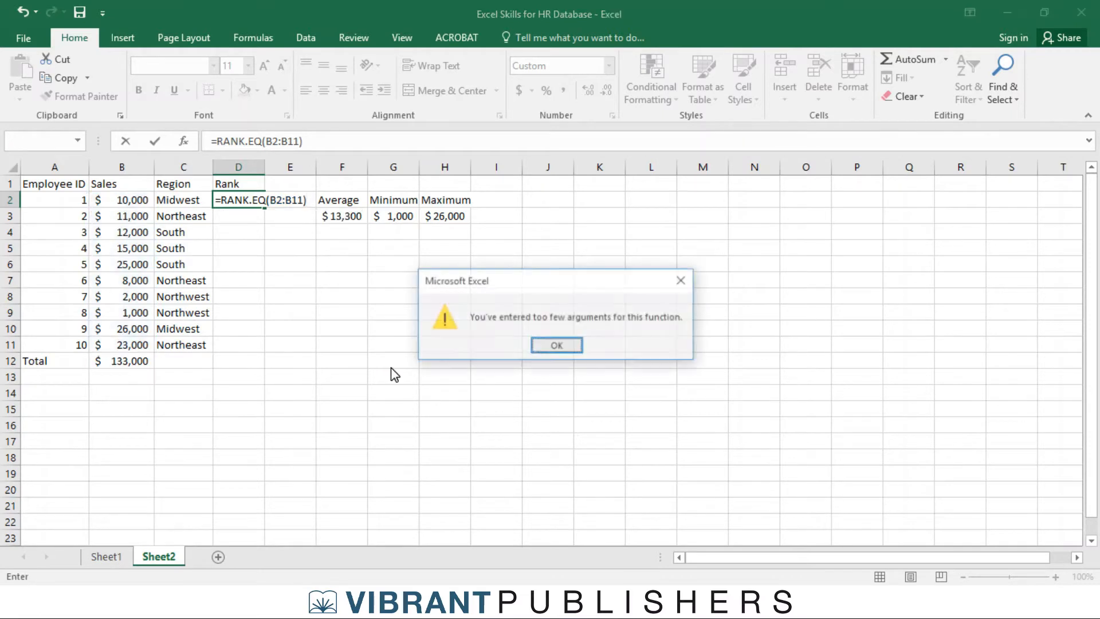
key(Return)
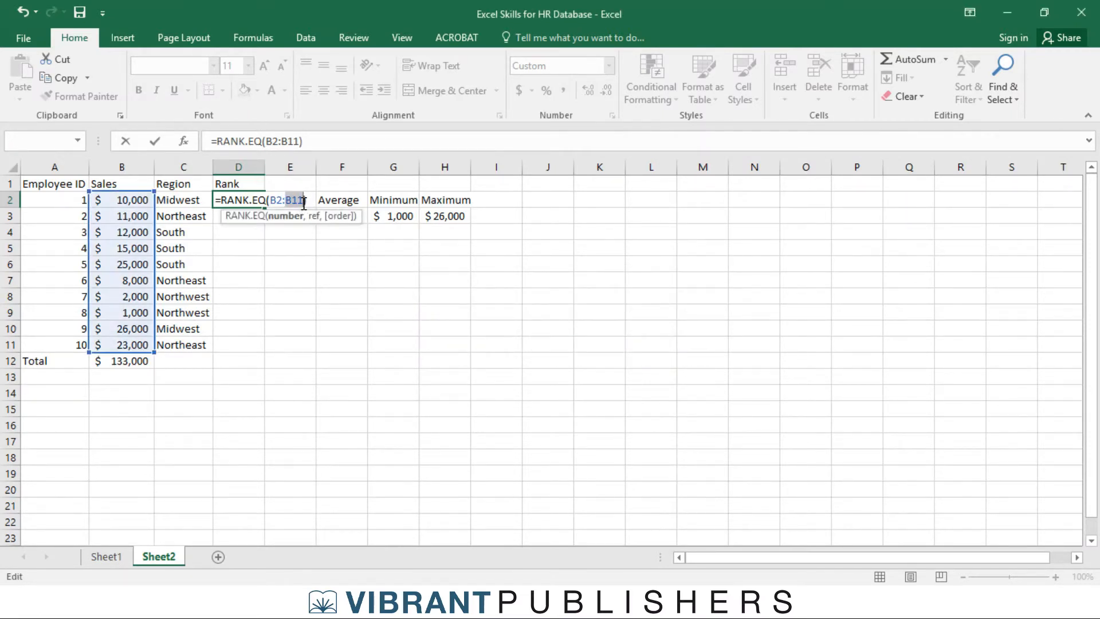
key(BackSpace)
key(BackSpace)
key(BackSpace)
key(BackSpace)
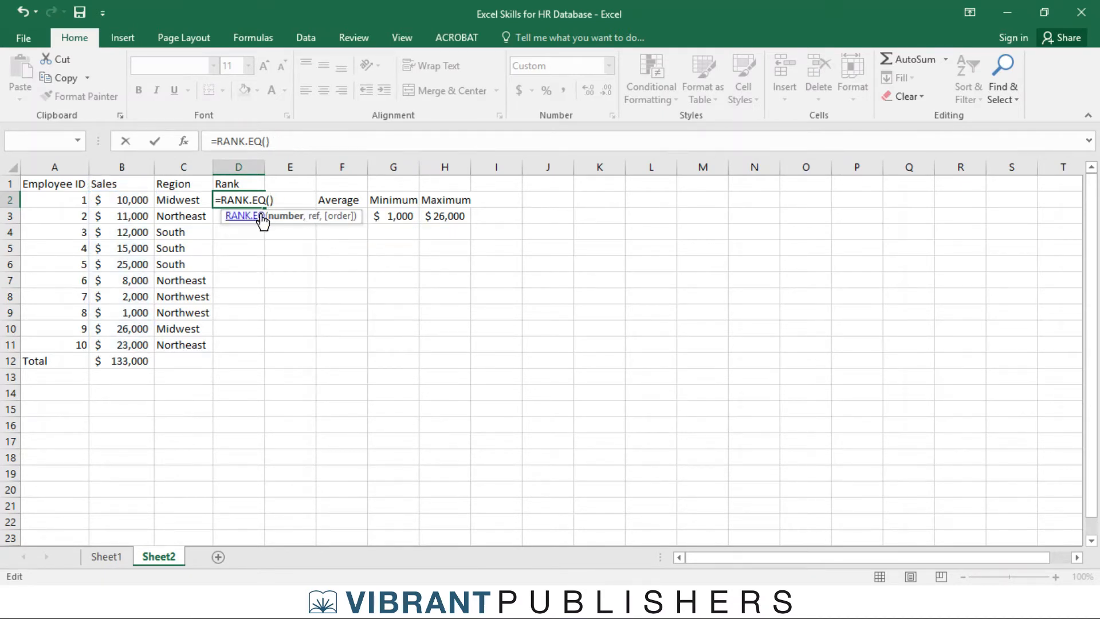
- Complete the formula in cell D2 as =RANK.EQ(B2,B2:B11,0), ranking the first employee's sales in descending order
click(138, 200)
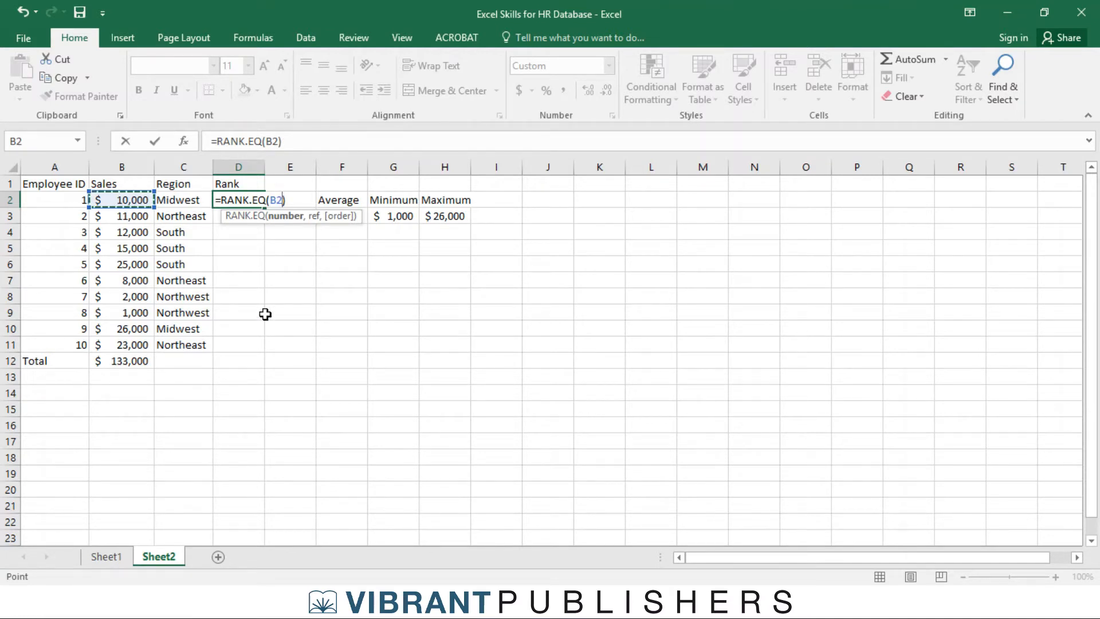
text(,)
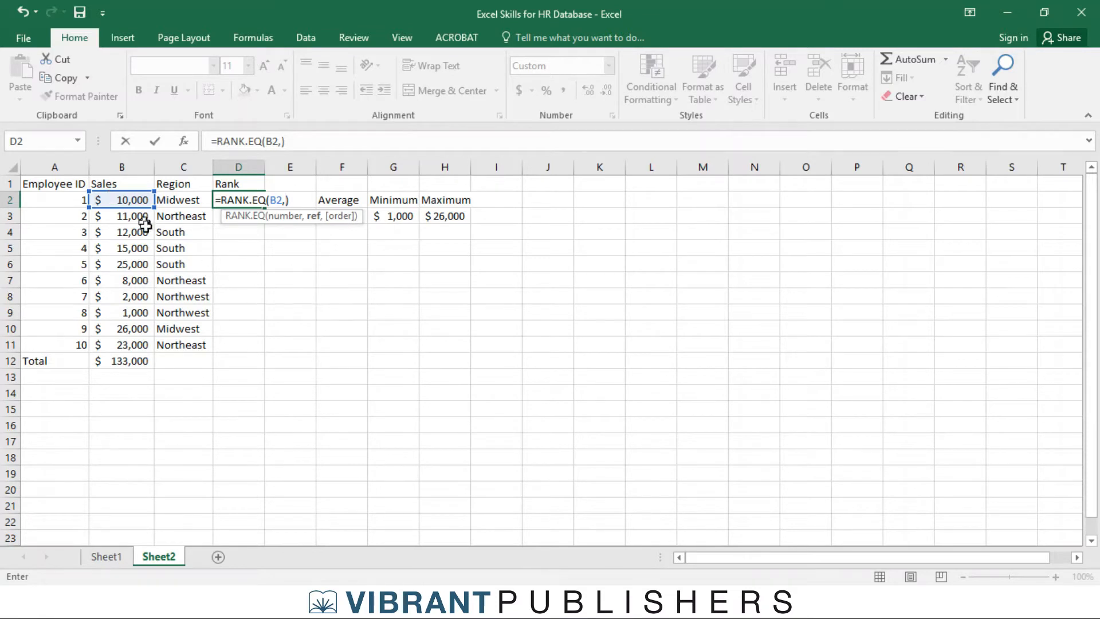
drag(138, 201, 141, 346)
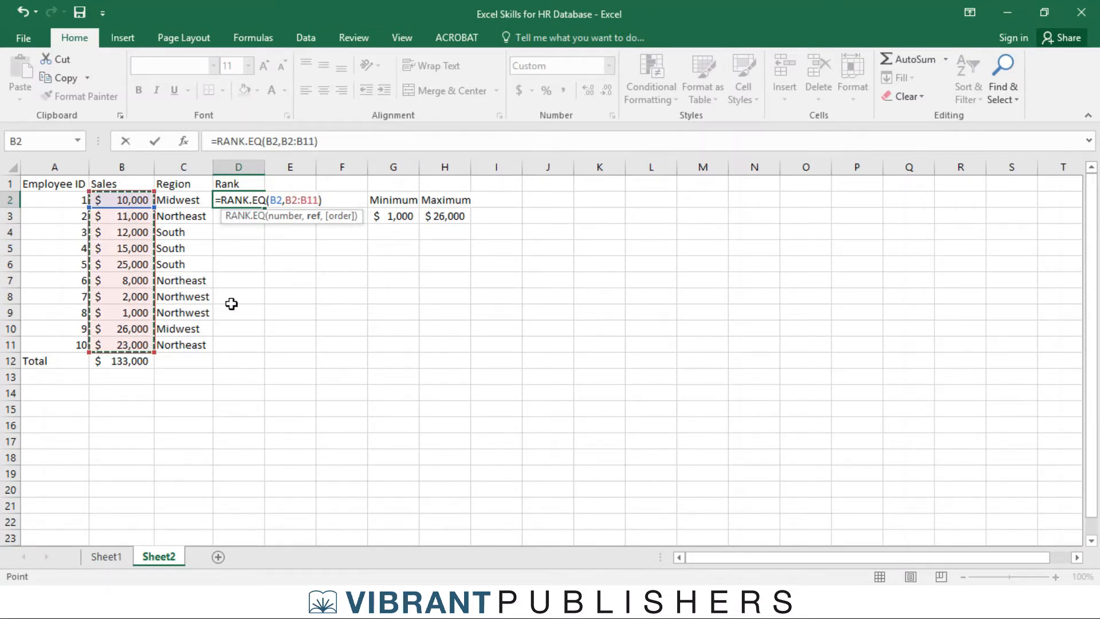
text(,)
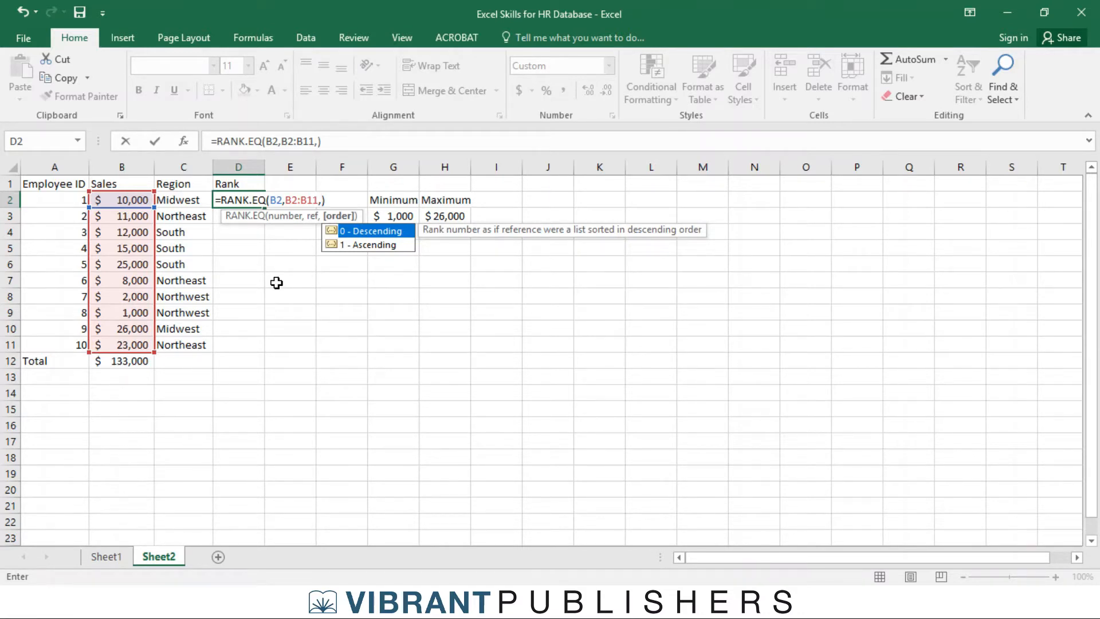
double_click(390, 228)
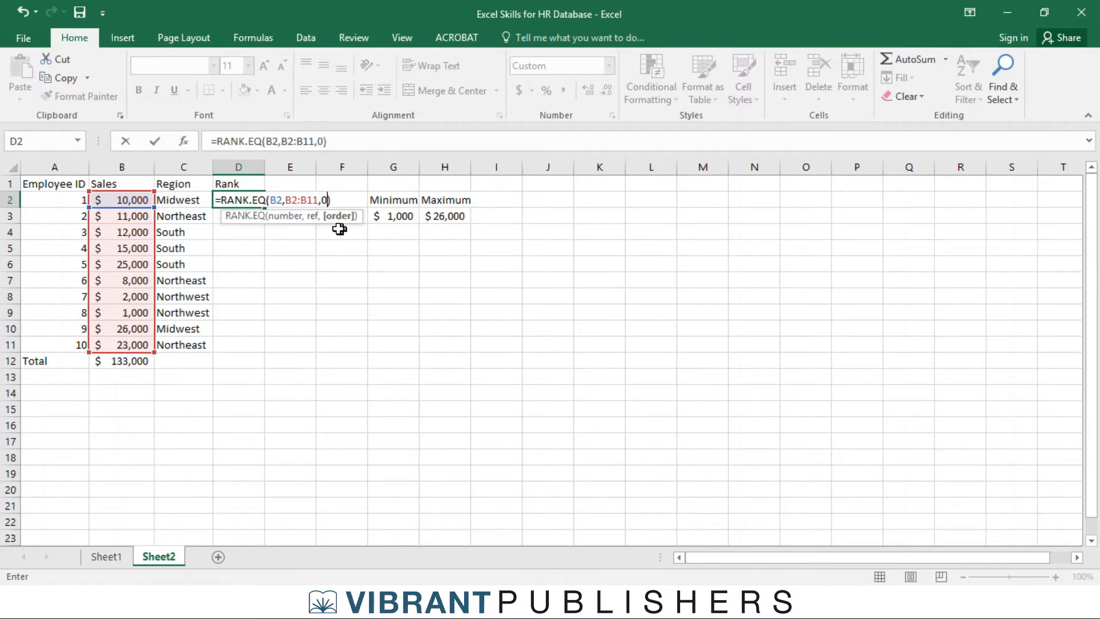
key(Return)
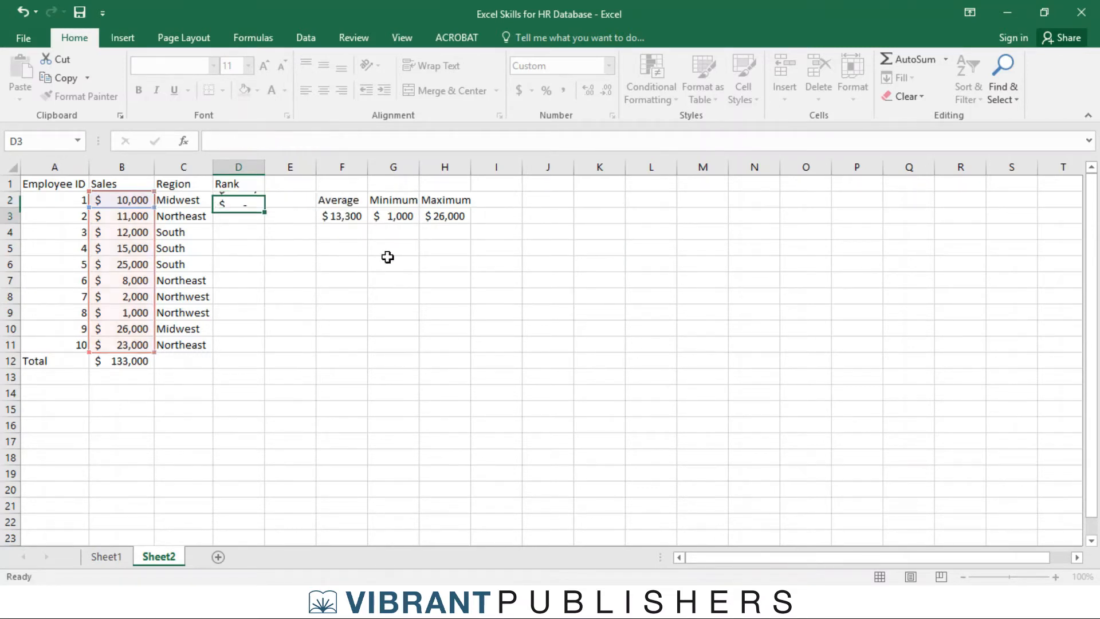
- Set the number format of the rank in cell D2 to General
click(248, 202)
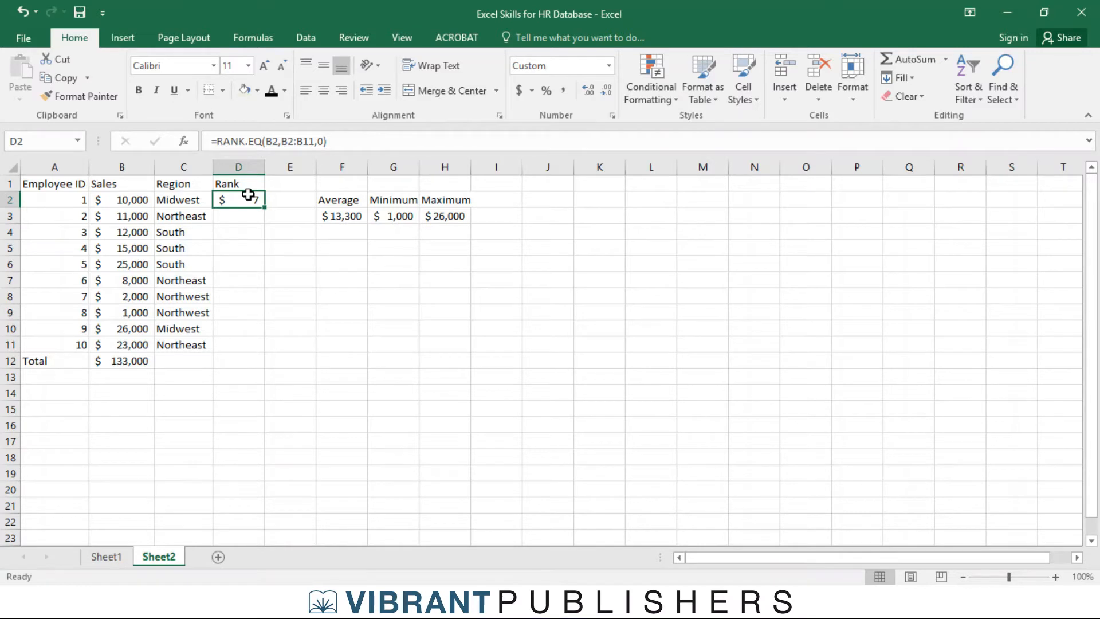
click(610, 66)
click(601, 89)
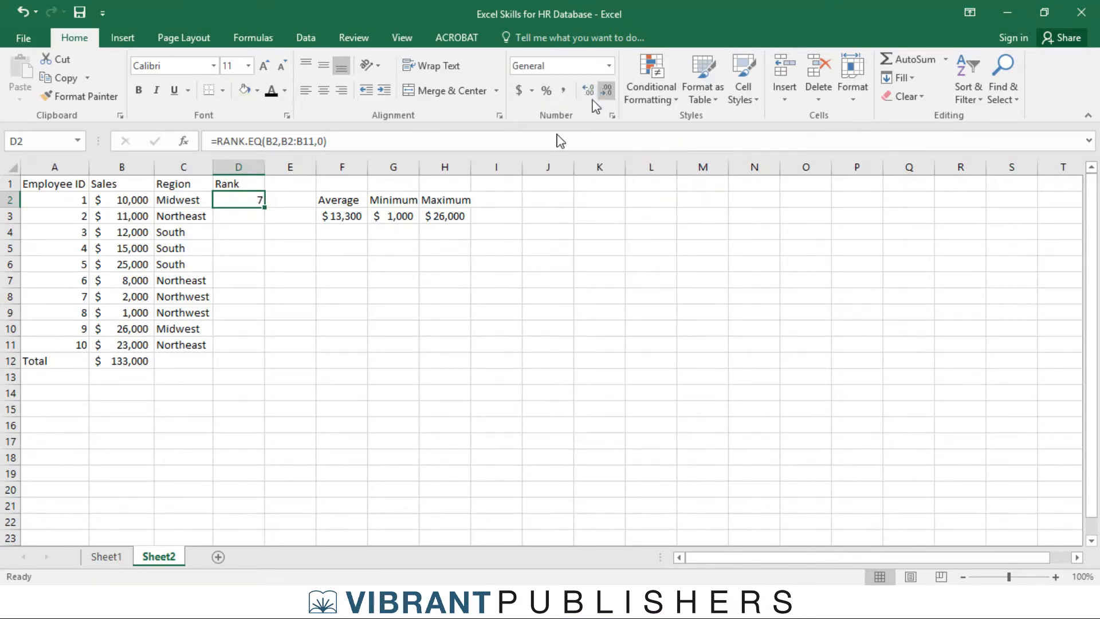
- Fill the RANK.EQ formula with the relative range B2:B11 from D2 down to D11
click(250, 231)
click(245, 201)
double_click(265, 209)
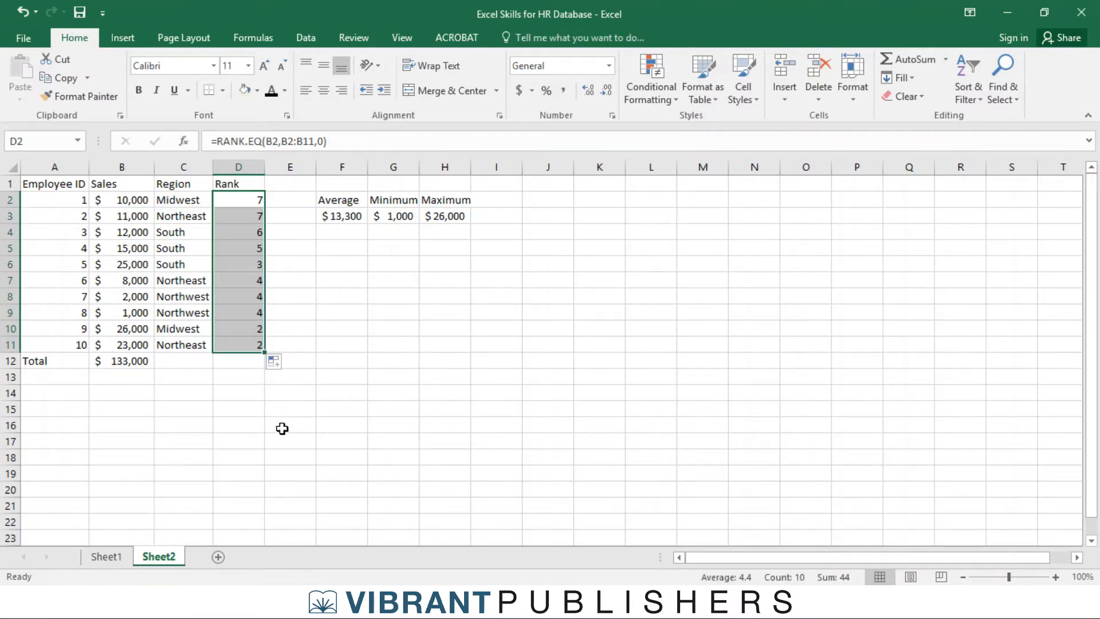
click(302, 328)
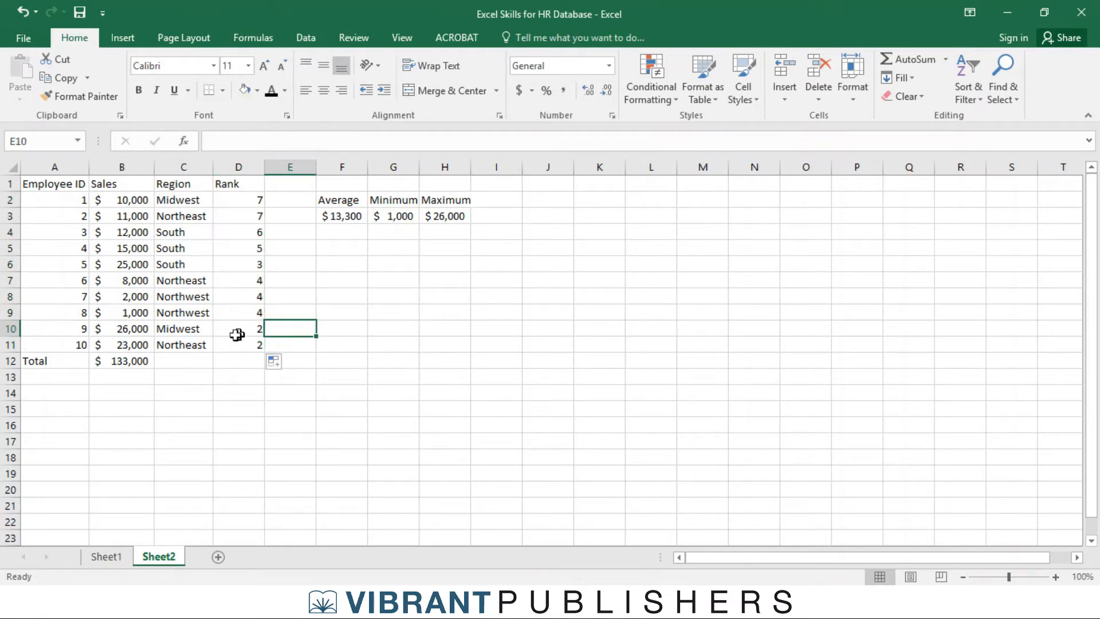
- Compare employee 9's sales in B10 and rank in D10 with the Maximum value in H3
click(132, 327)
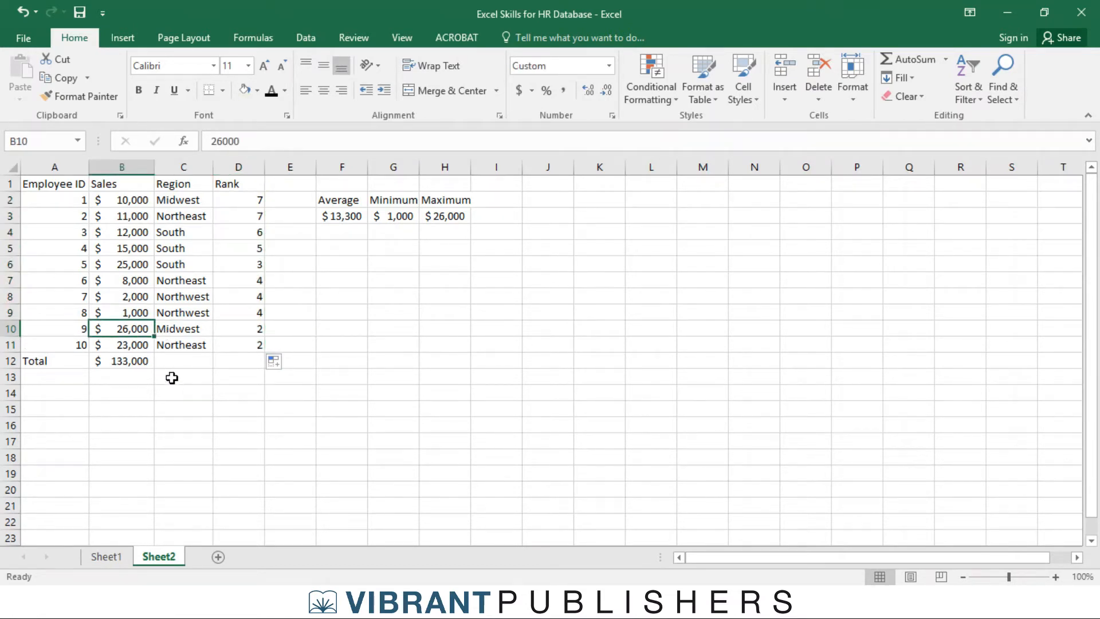
click(249, 329)
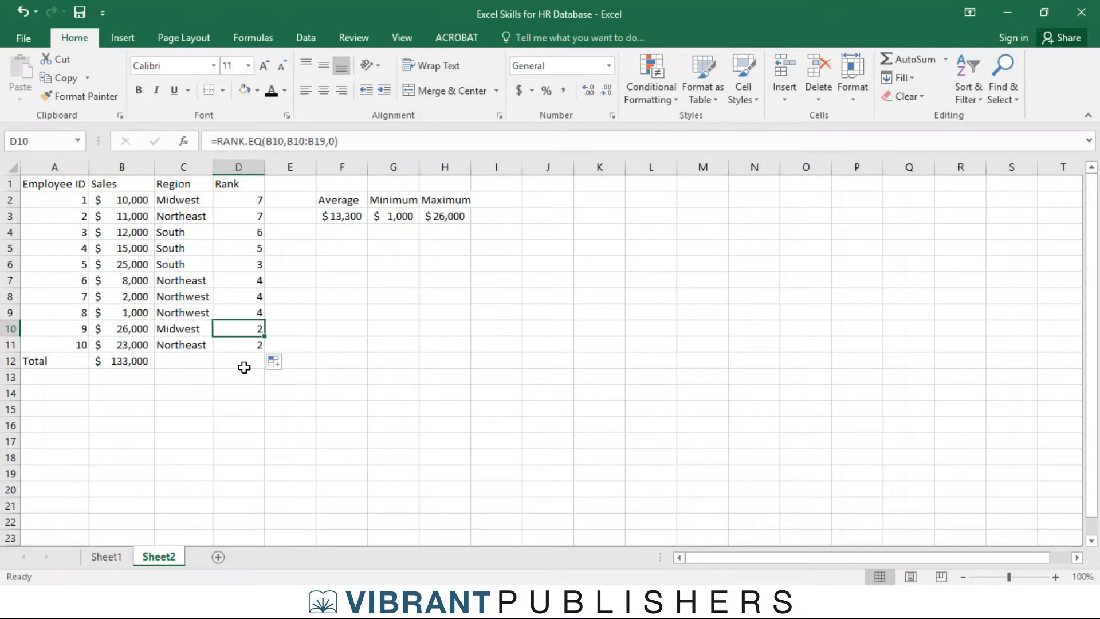
click(134, 334)
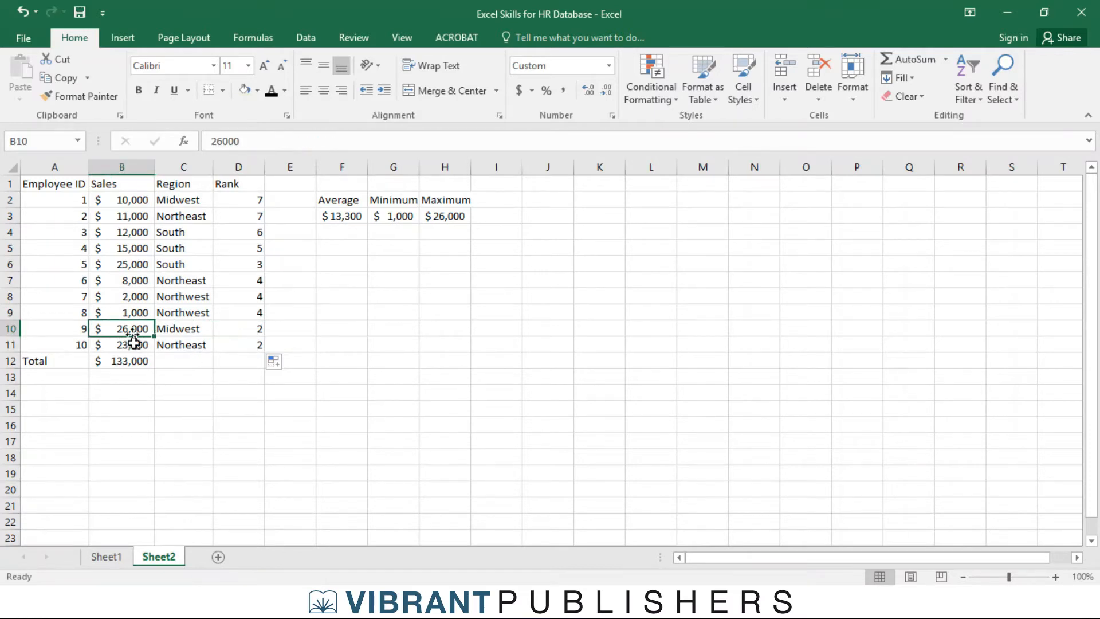
click(439, 217)
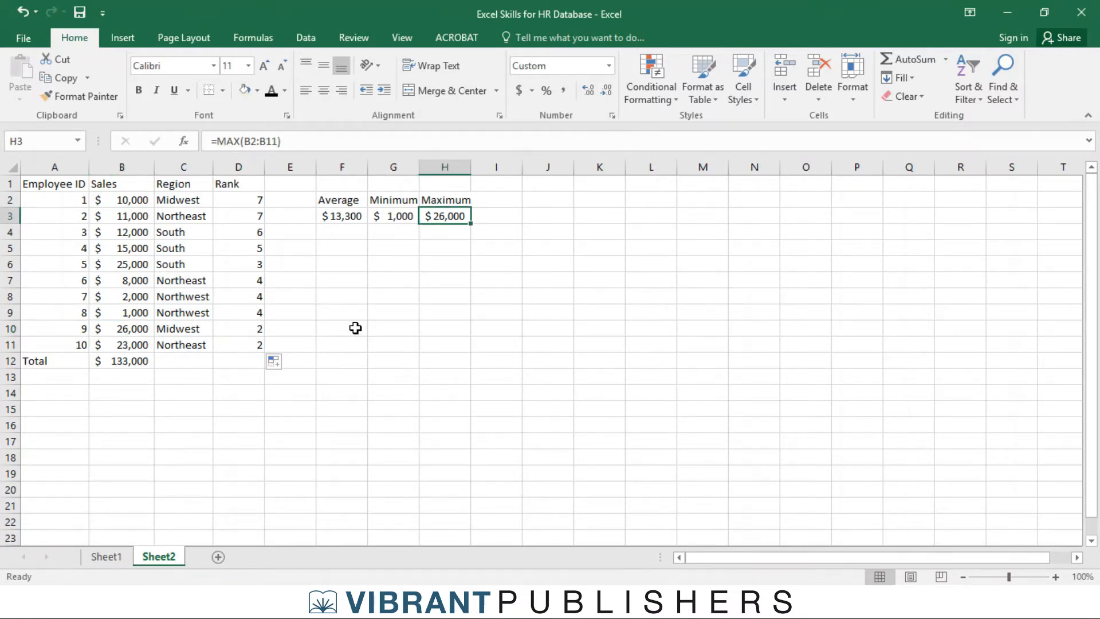
- Inspect the RANK.EQ formulas in D2 and D5 to see which cell ranges they reference
double_click(246, 199)
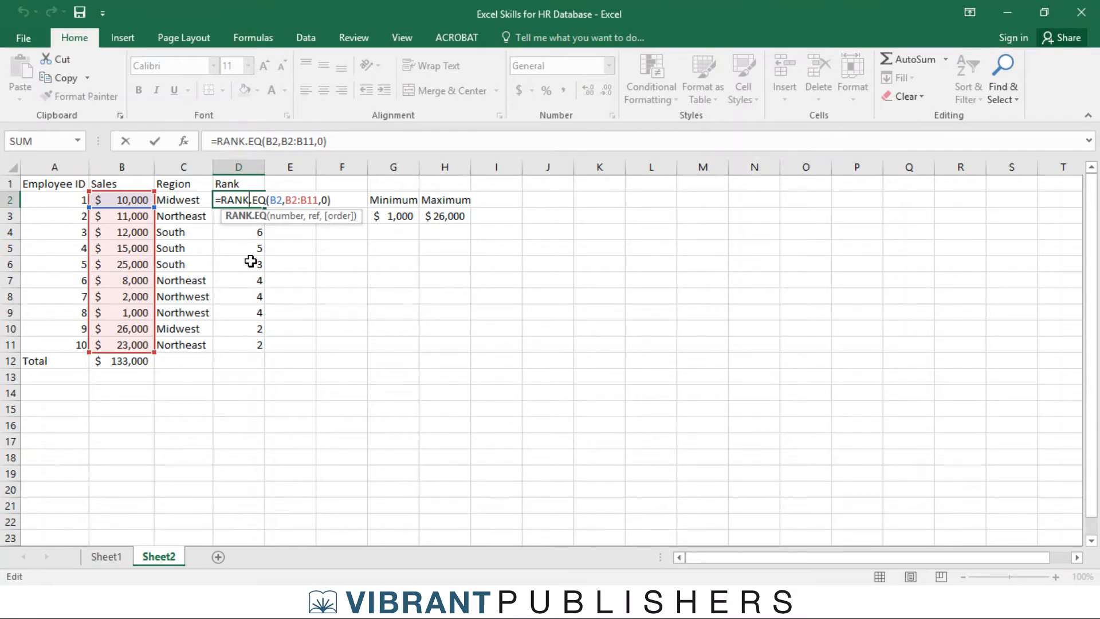
key(Escape)
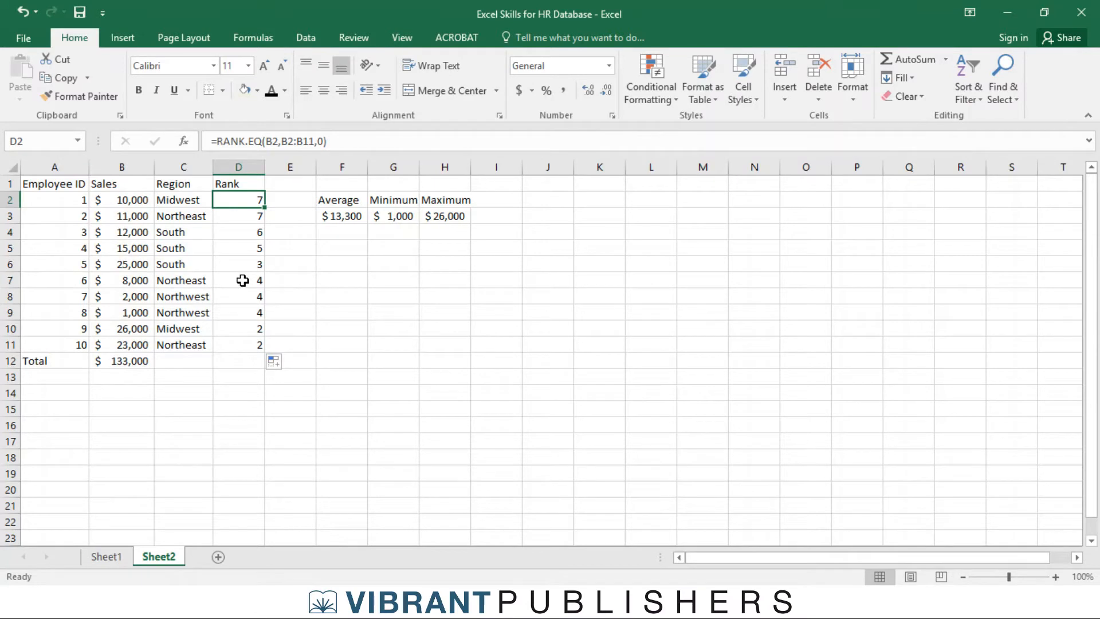
double_click(243, 202)
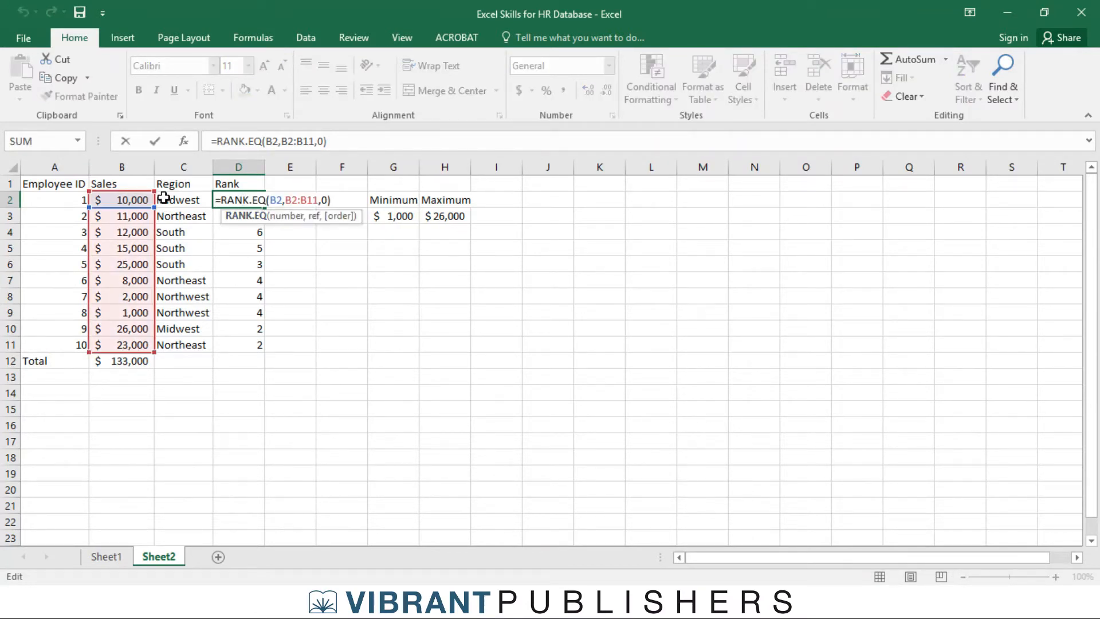
key(Escape)
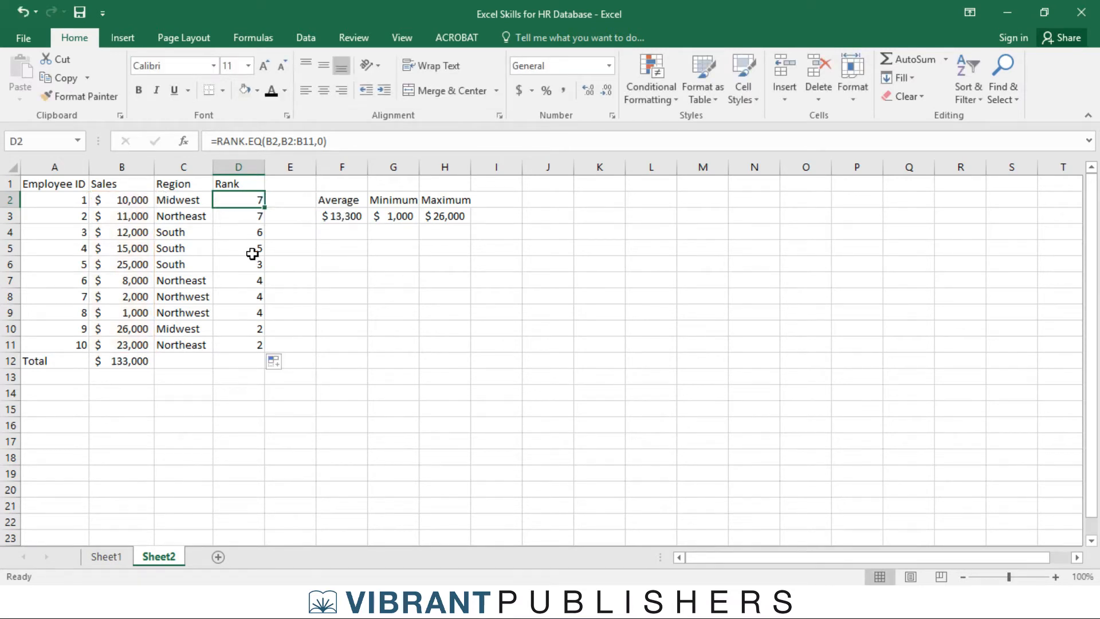
double_click(243, 248)
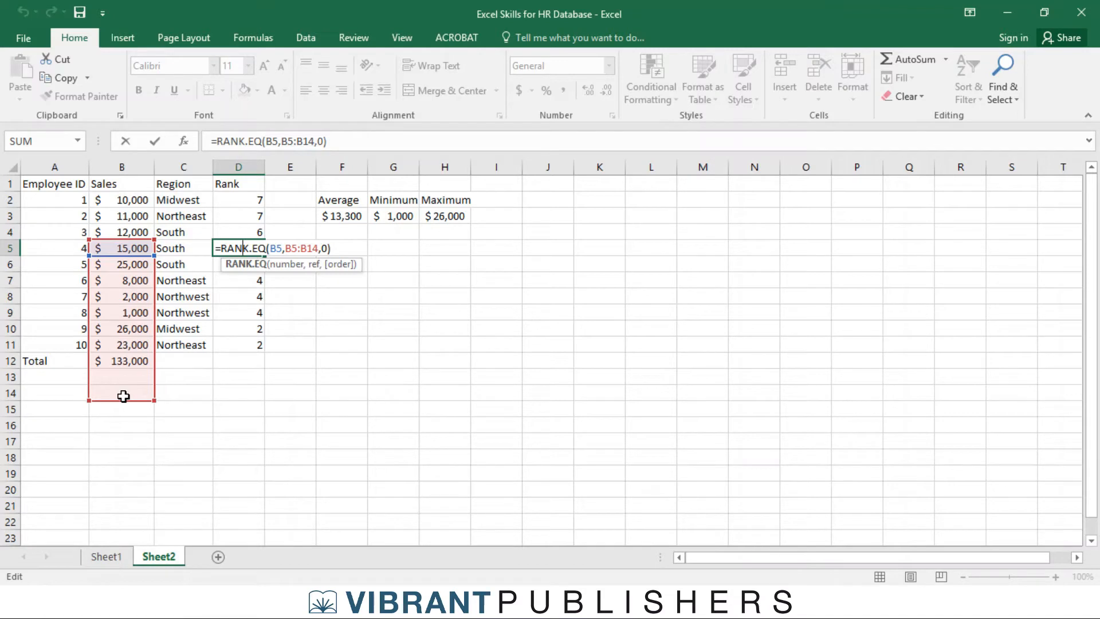
key(Escape)
drag(245, 203, 243, 215)
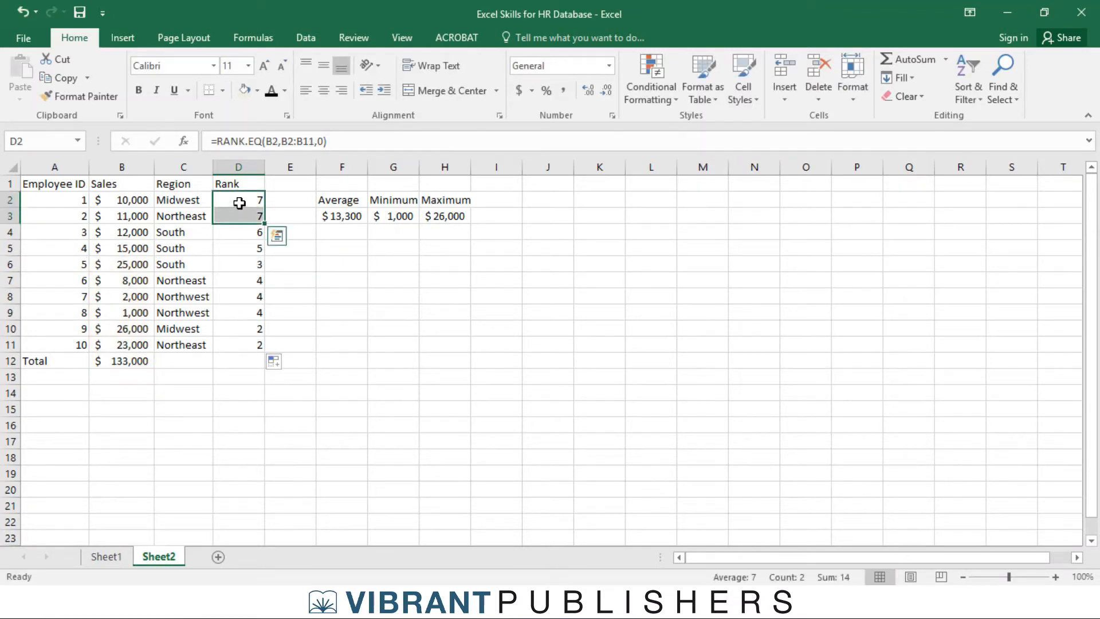
- Make the ranking range in D2's formula absolute, so that it reads =RANK.EQ(B2,$B$2:$B$11,0)
click(239, 203)
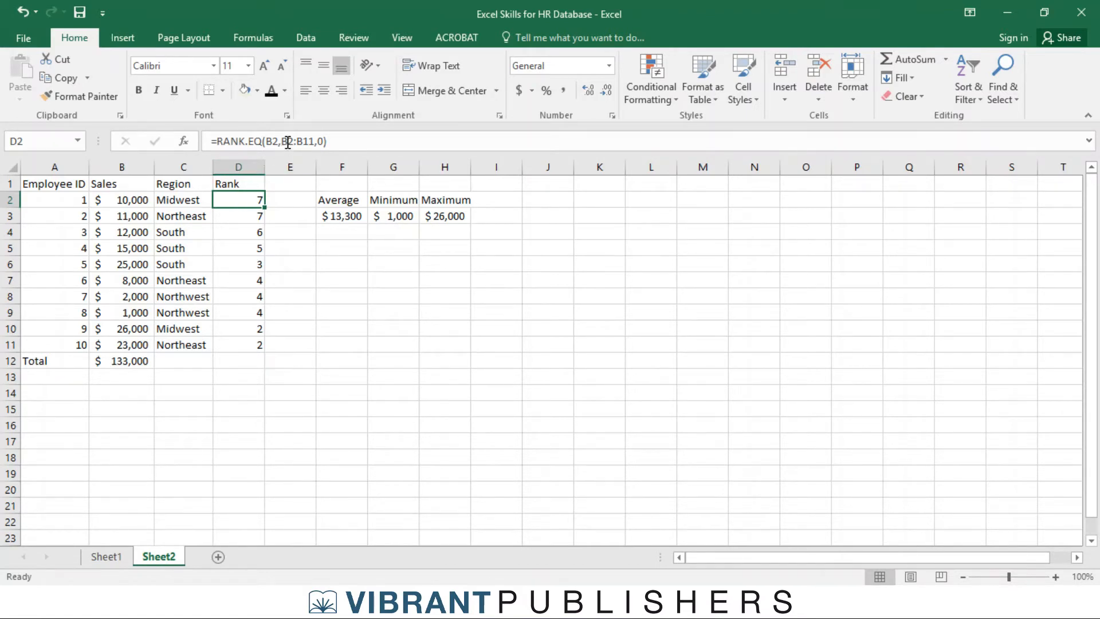
click(288, 141)
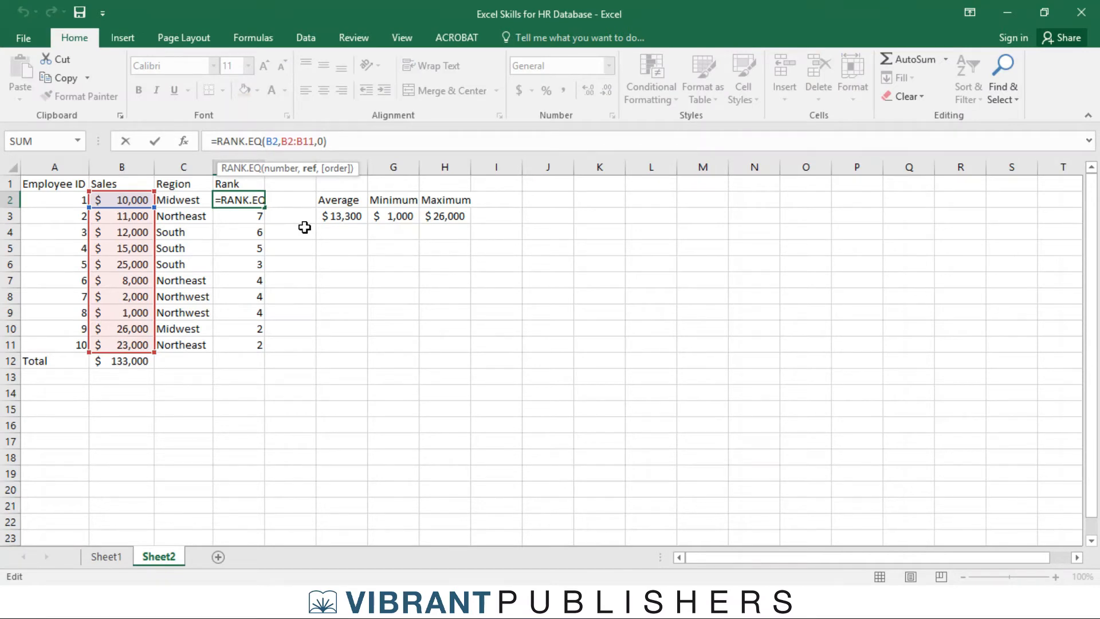
key(F4)
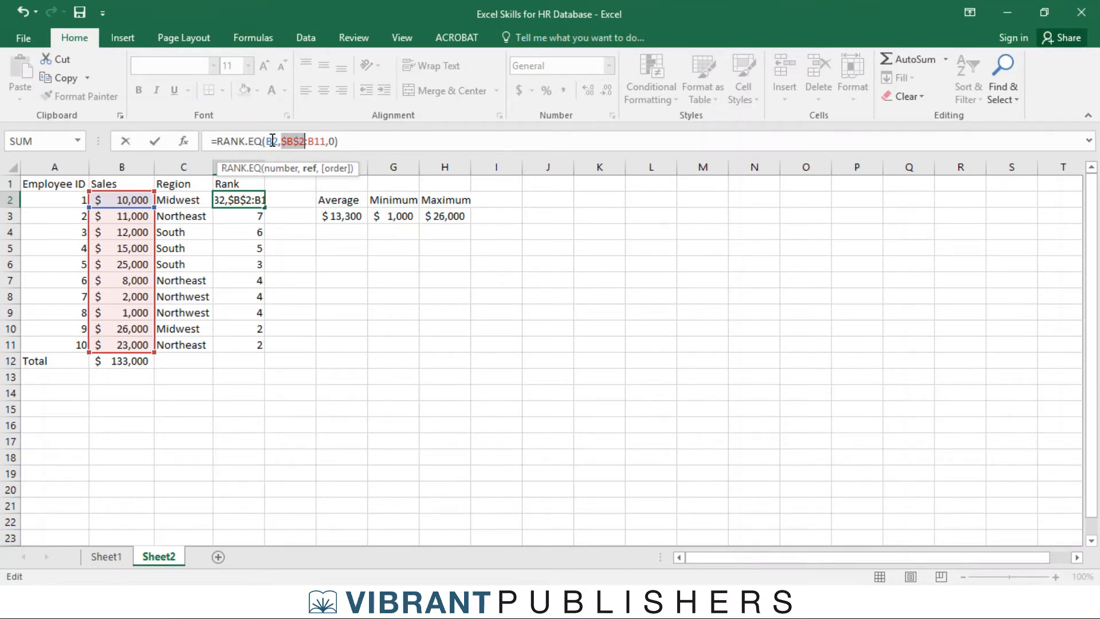
click(317, 141)
key(F4)
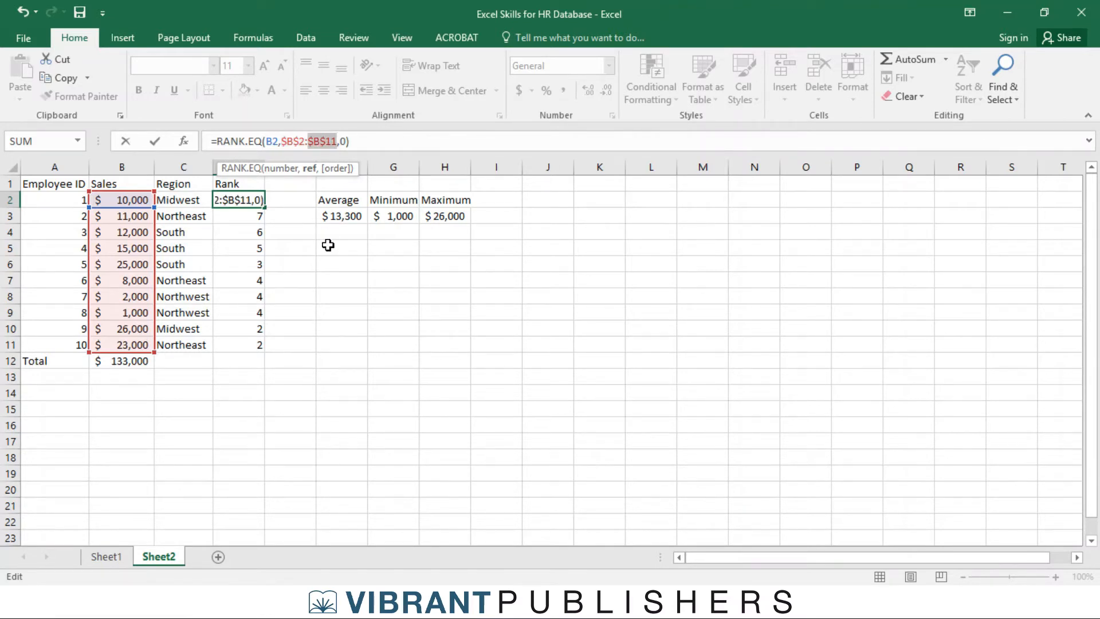
key(Return)
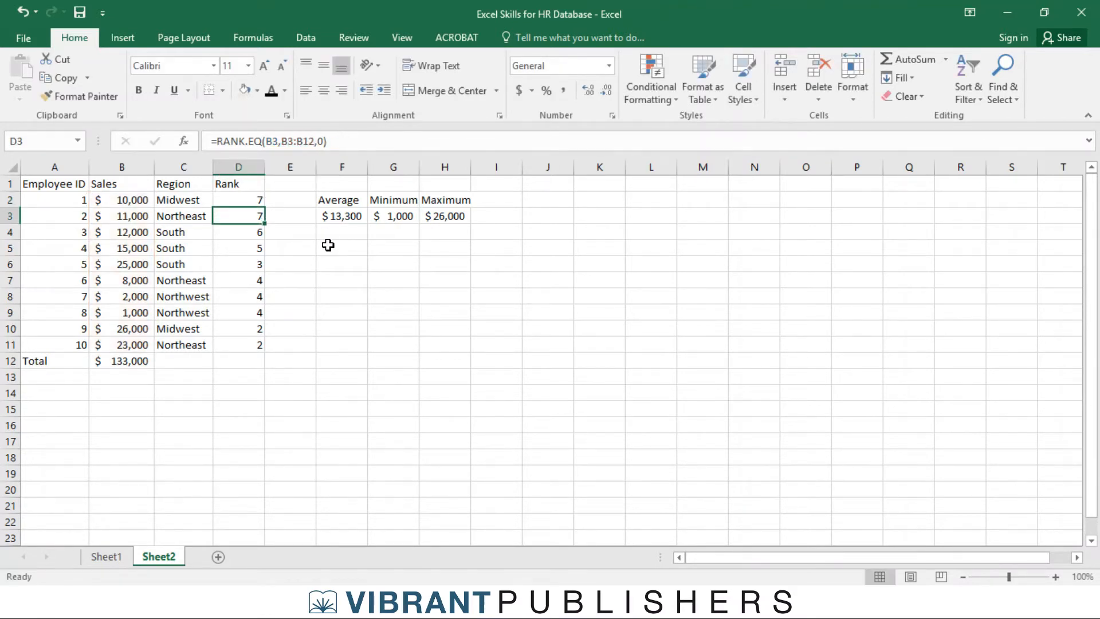
- Fill the absolute-range formula from D2 down to D11 and check employee 9's rank against the sales in B10
click(254, 200)
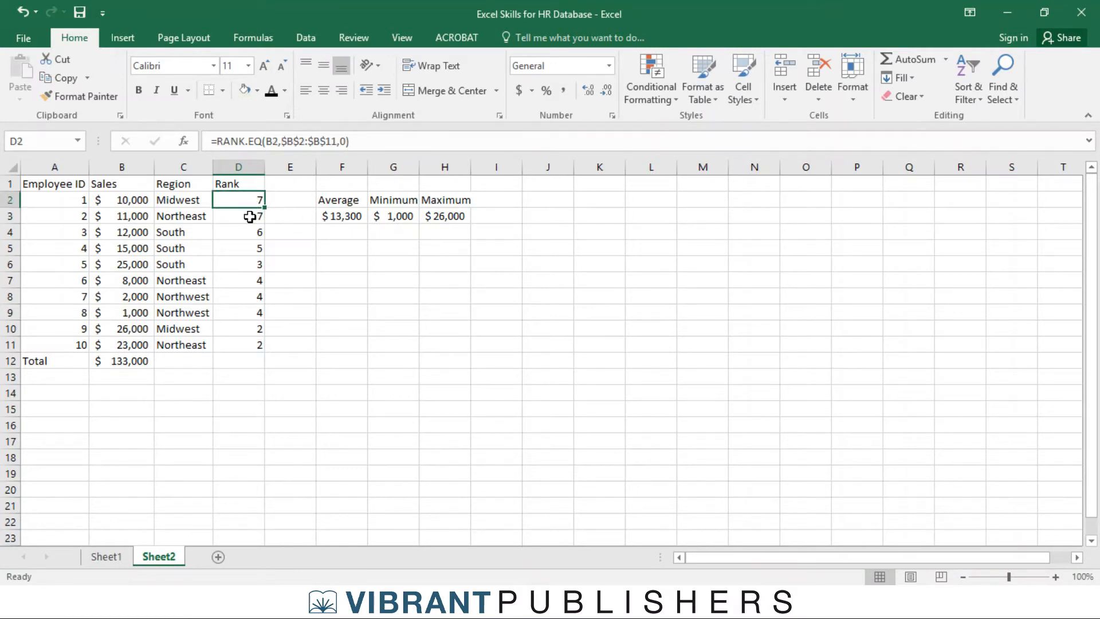
double_click(265, 206)
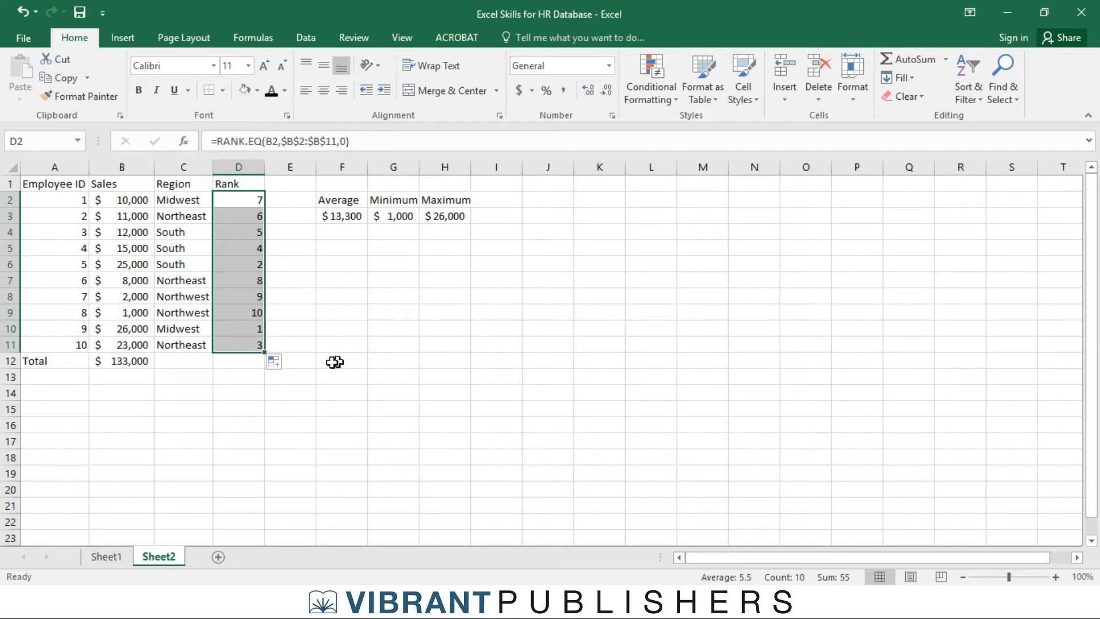
click(255, 330)
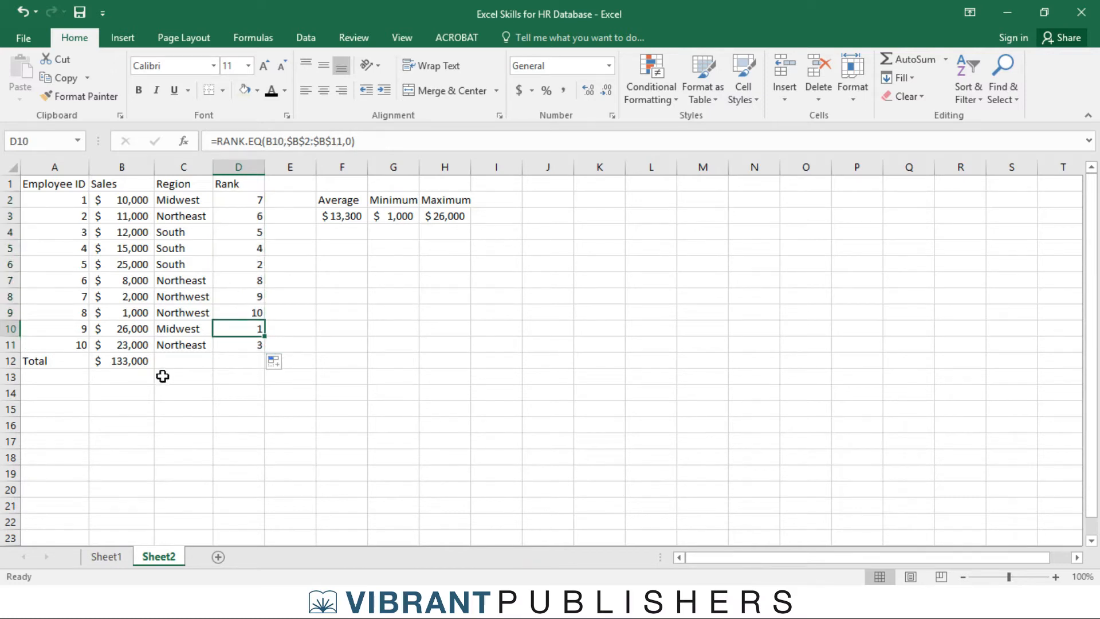
click(128, 329)
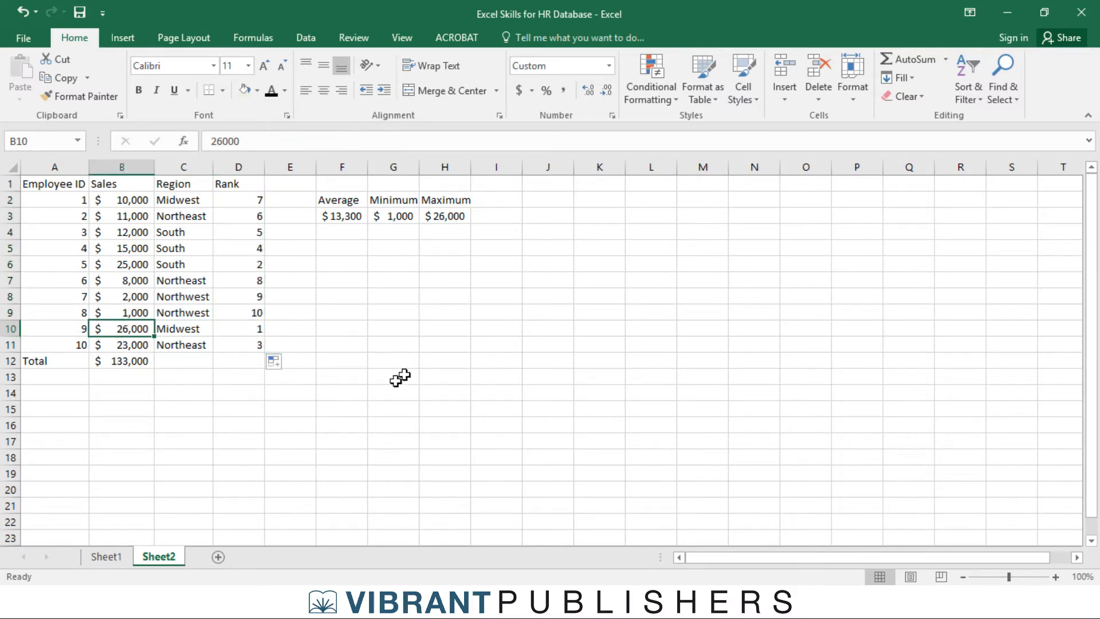
click(250, 330)
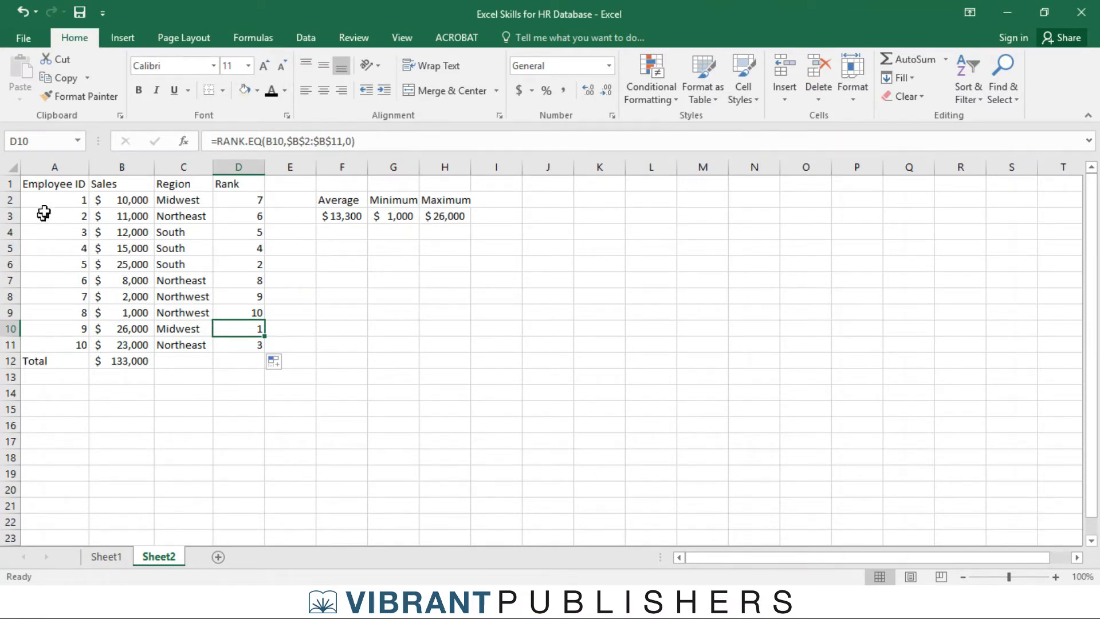
- Add filters to the header cells A1:D1, from Employee ID to Rank
drag(53, 187, 216, 187)
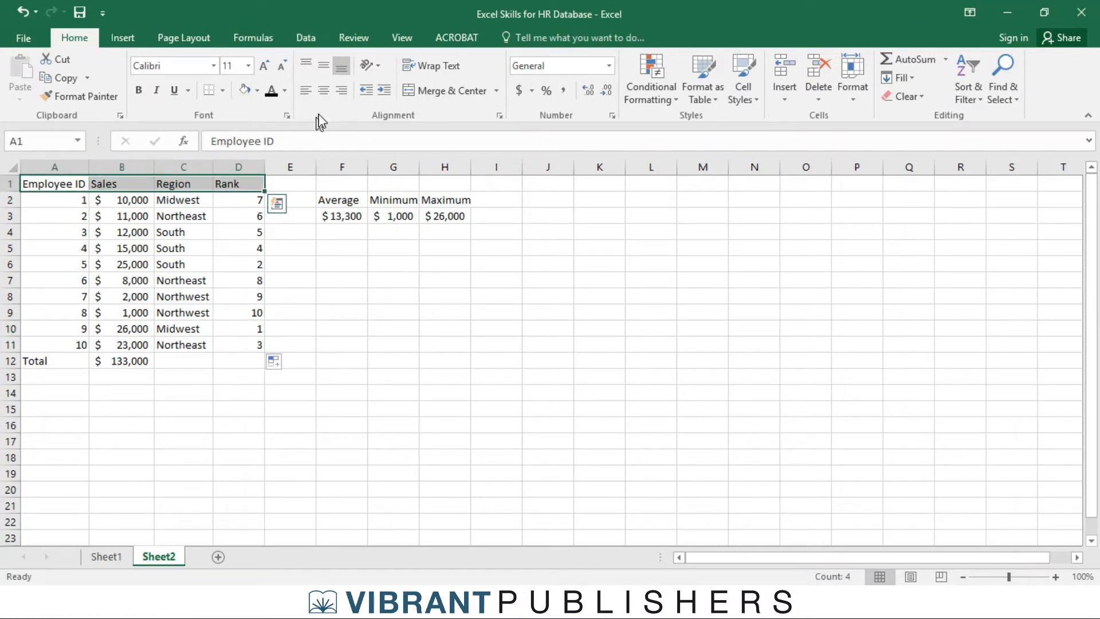
click(304, 38)
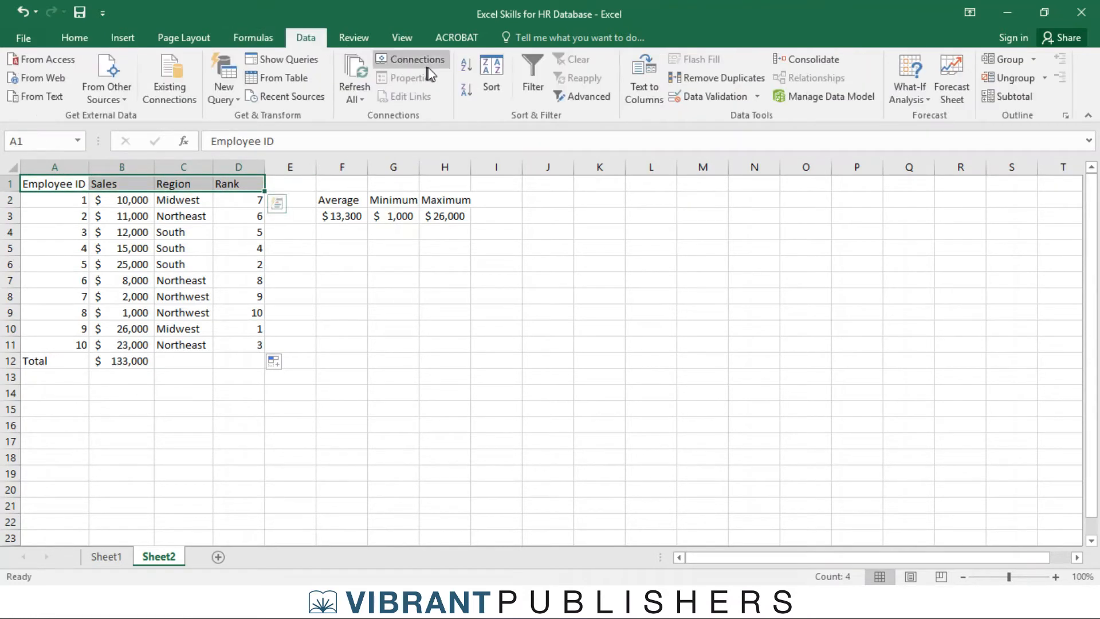
click(530, 78)
click(166, 249)
- Sort the employee data by Rank from smallest to largest and select the first Sales value in B2
click(257, 183)
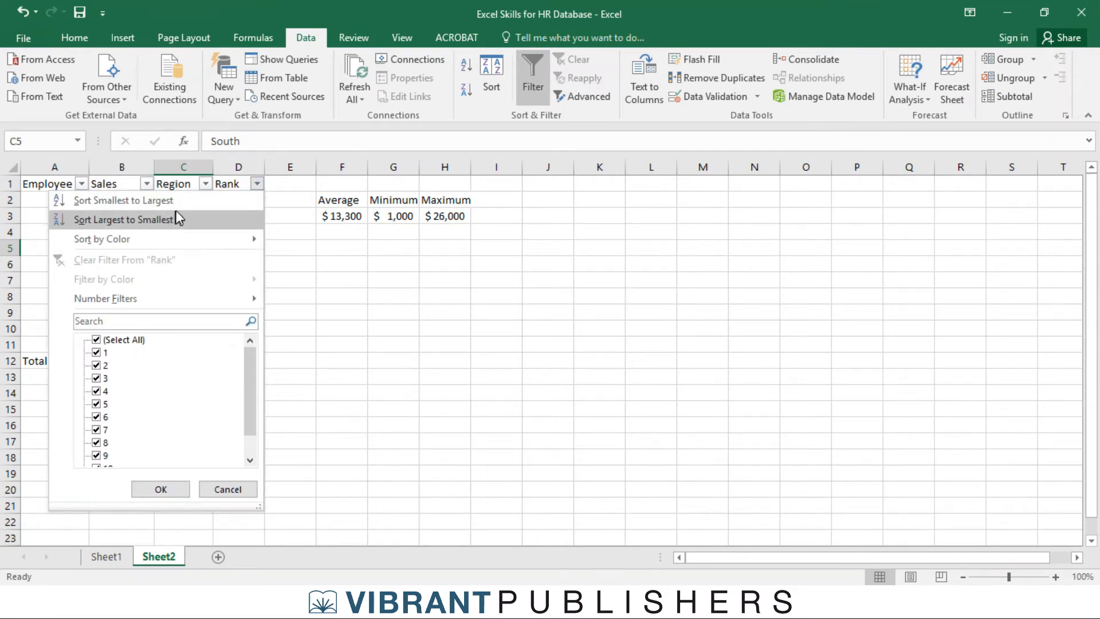
click(181, 201)
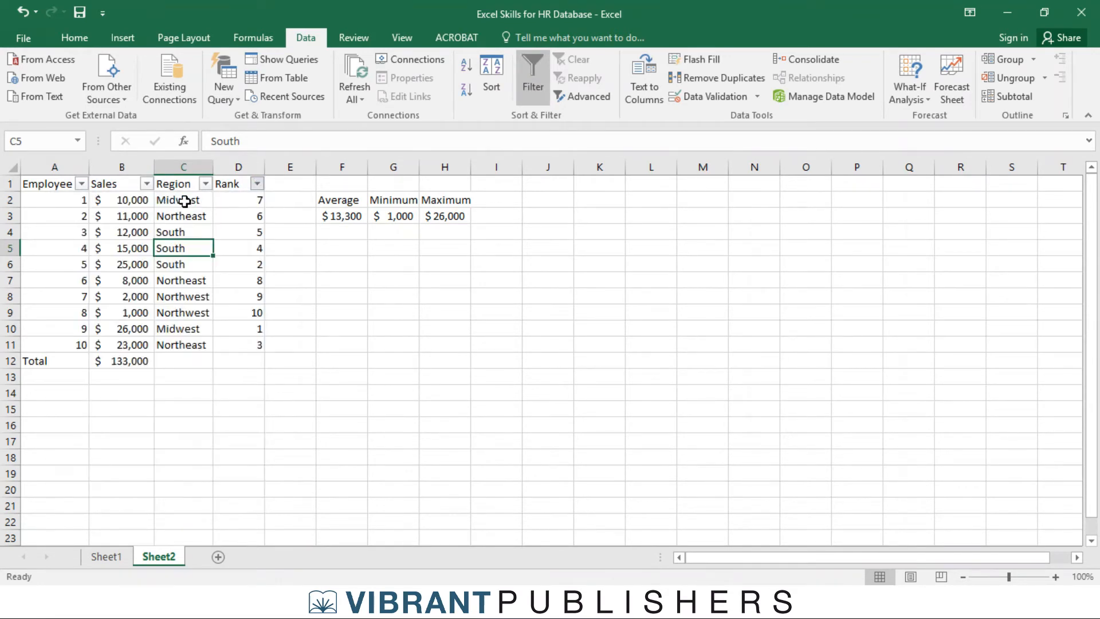
click(138, 201)
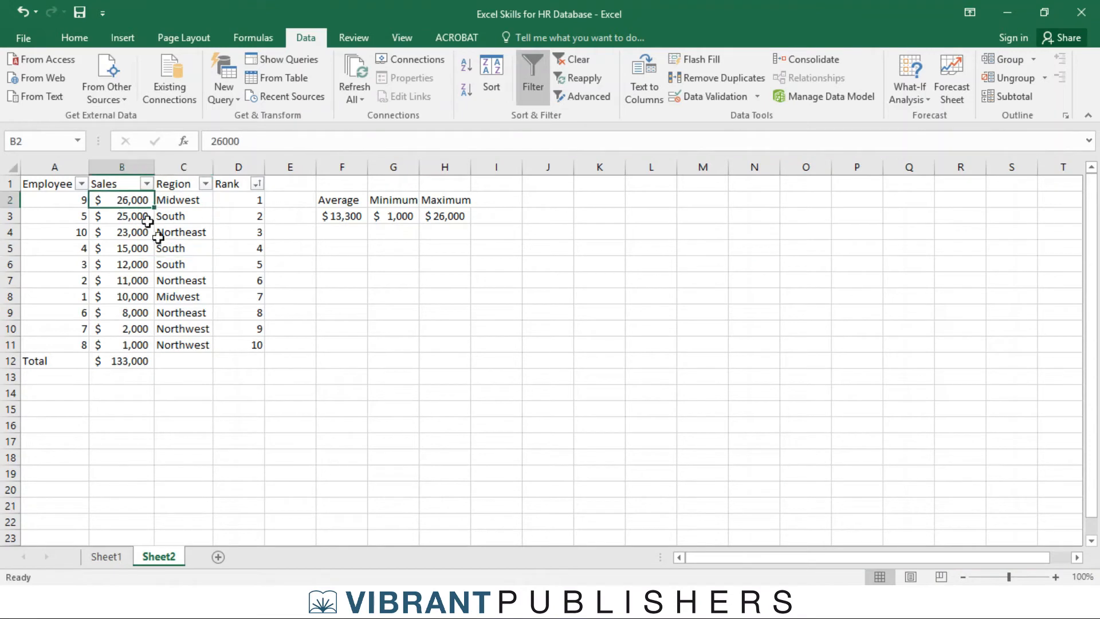
- Sort the employee data by Employee ID from smallest to largest and remove the filters from the header row
click(74, 202)
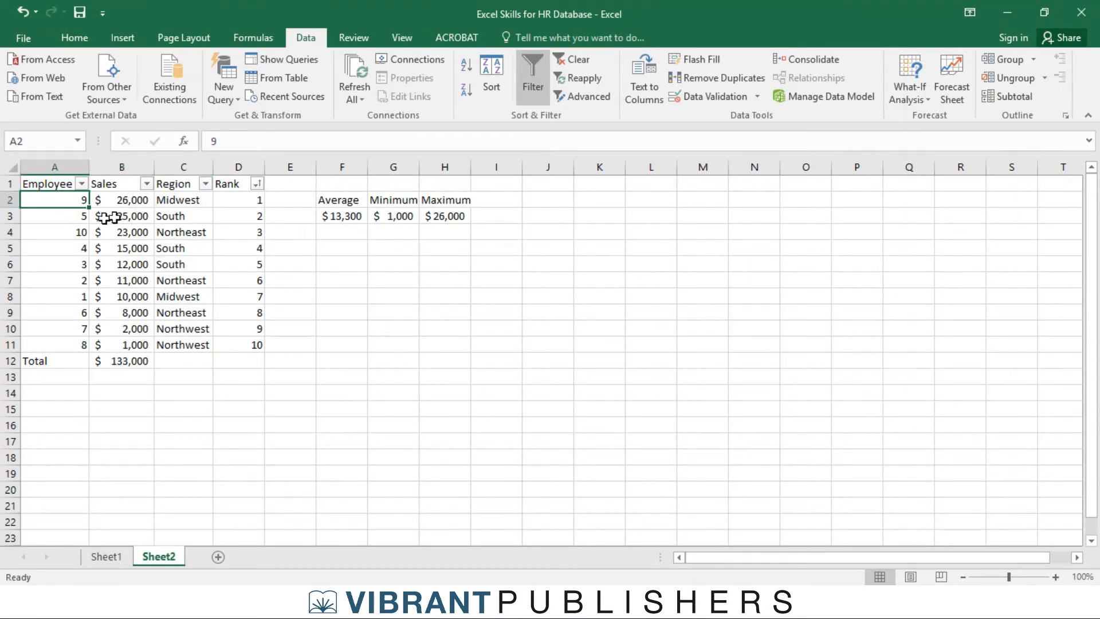
click(76, 217)
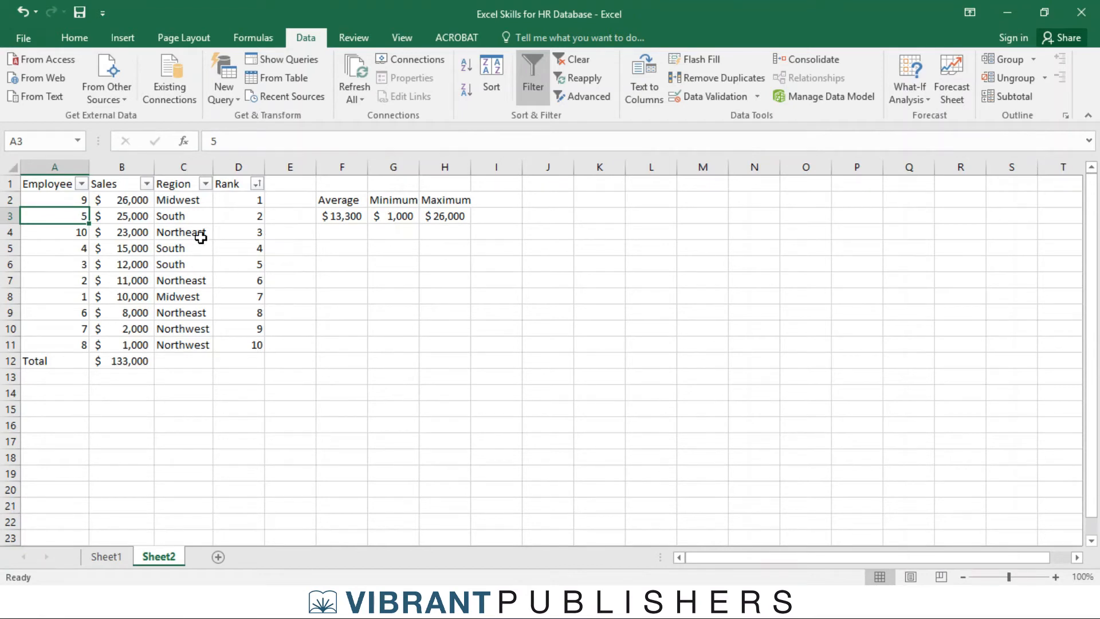
click(82, 184)
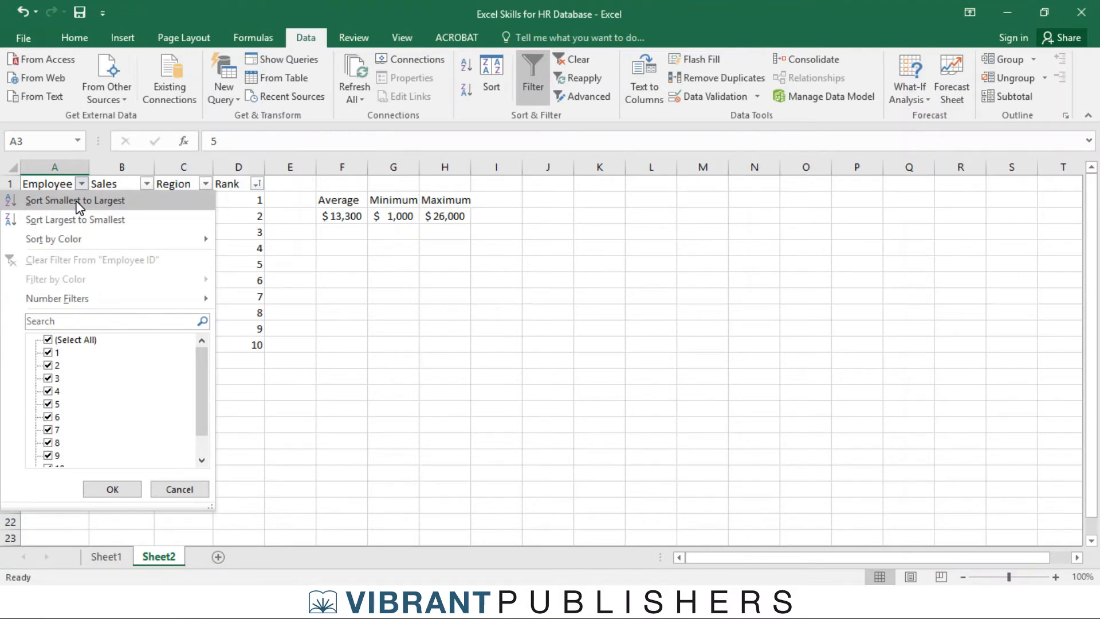
click(79, 202)
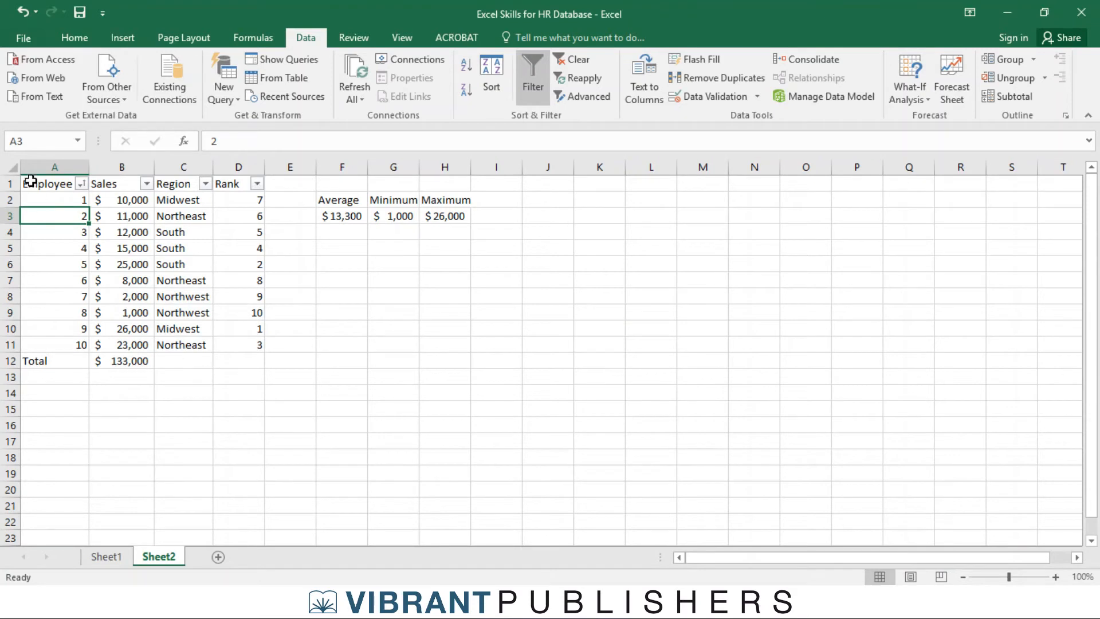
click(526, 91)
click(391, 309)
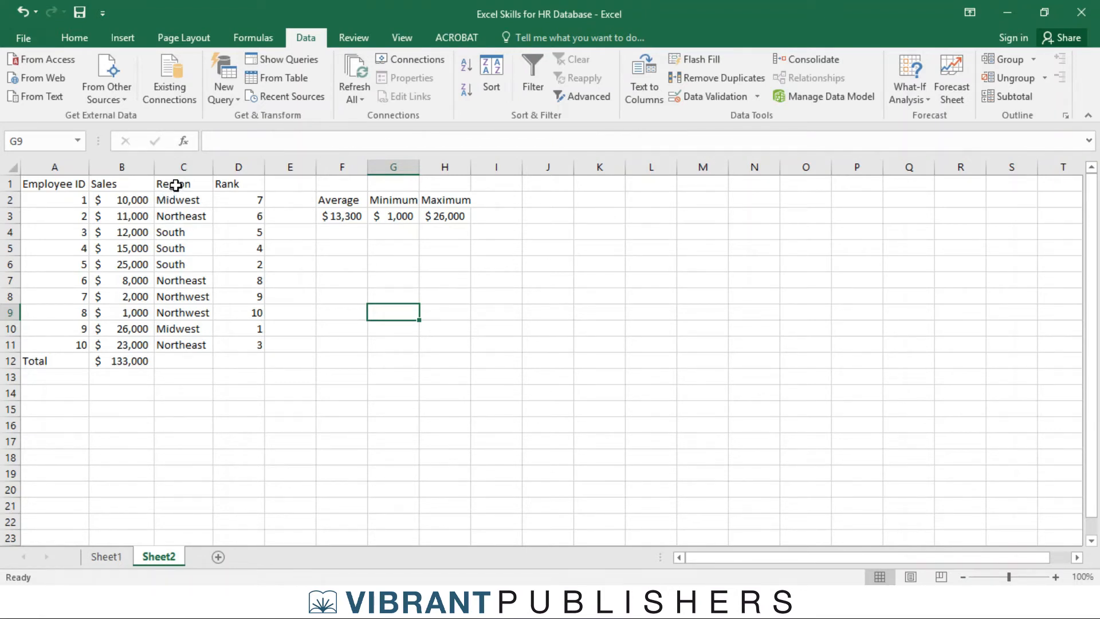
- Copy the Region column C1:C11, including its header, to a new list starting at K2
drag(176, 184, 187, 332)
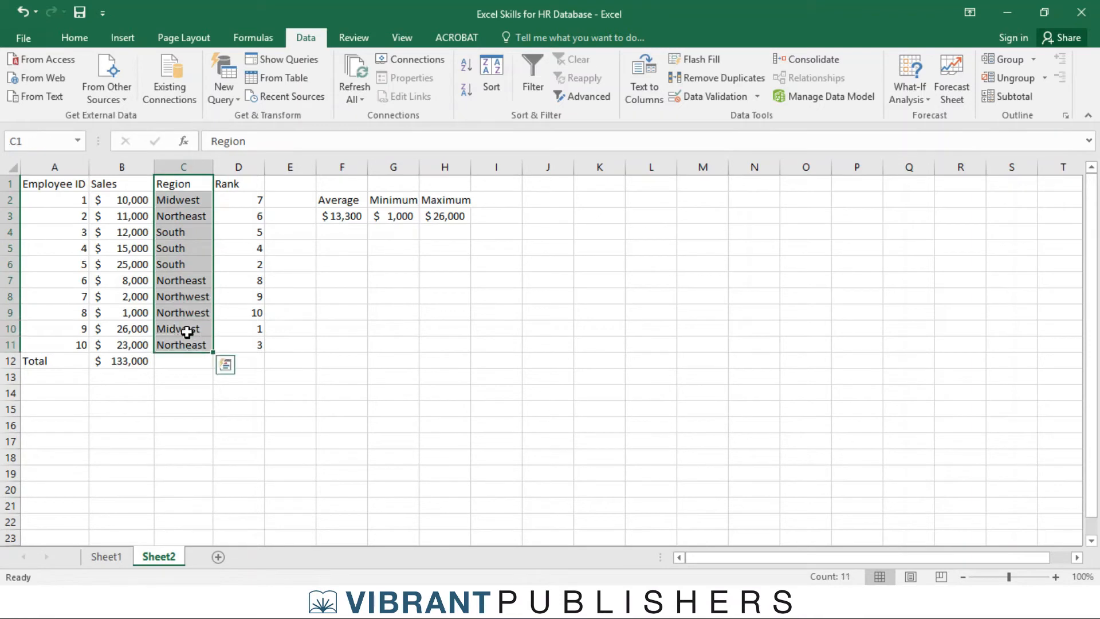
key(ctrl+c)
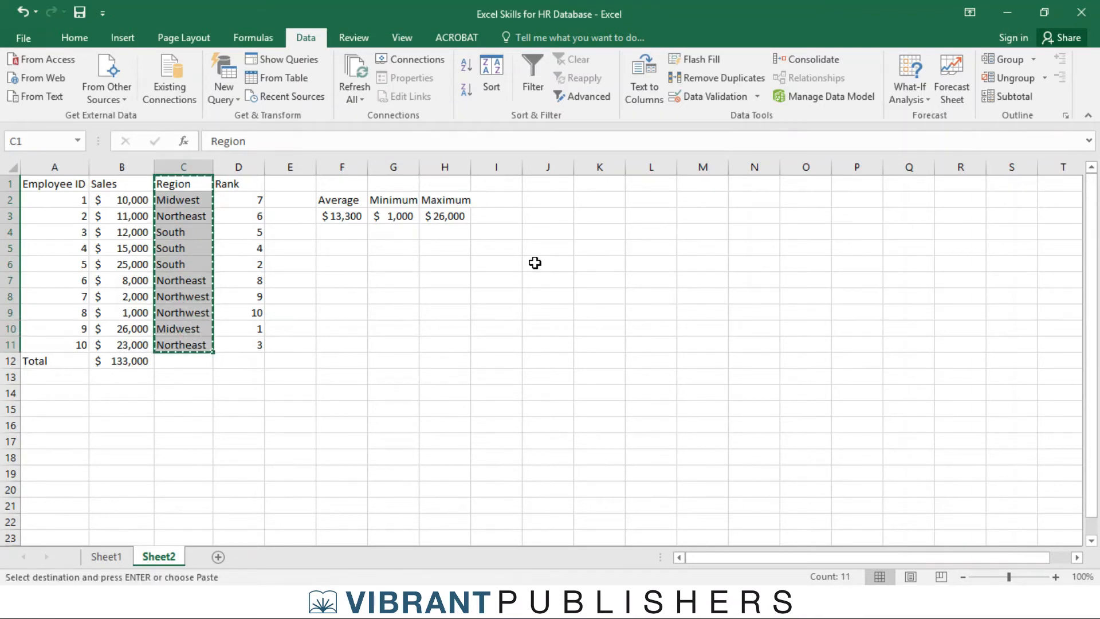
click(608, 198)
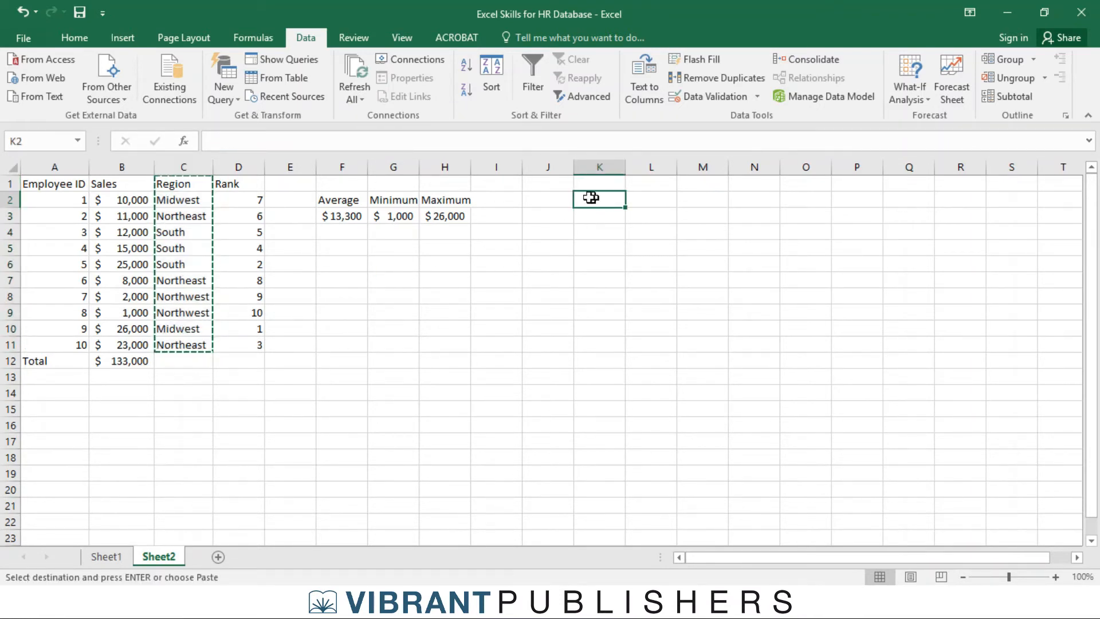
key(ctrl+v)
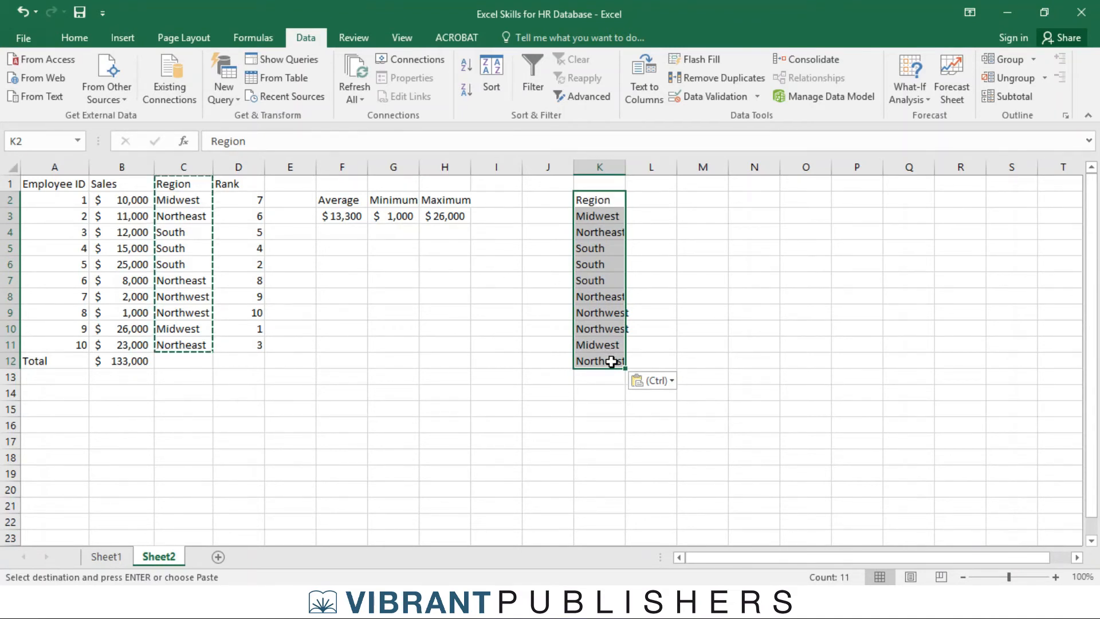
- Remove the duplicate values from the copied Region list in column K and select its header in K2
click(723, 78)
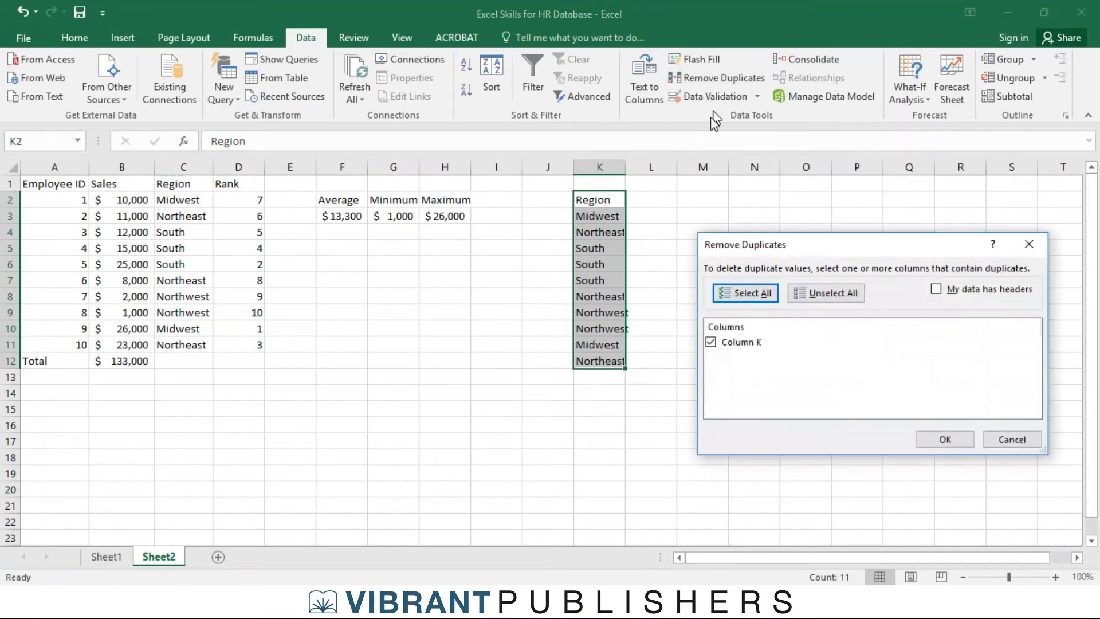
click(946, 439)
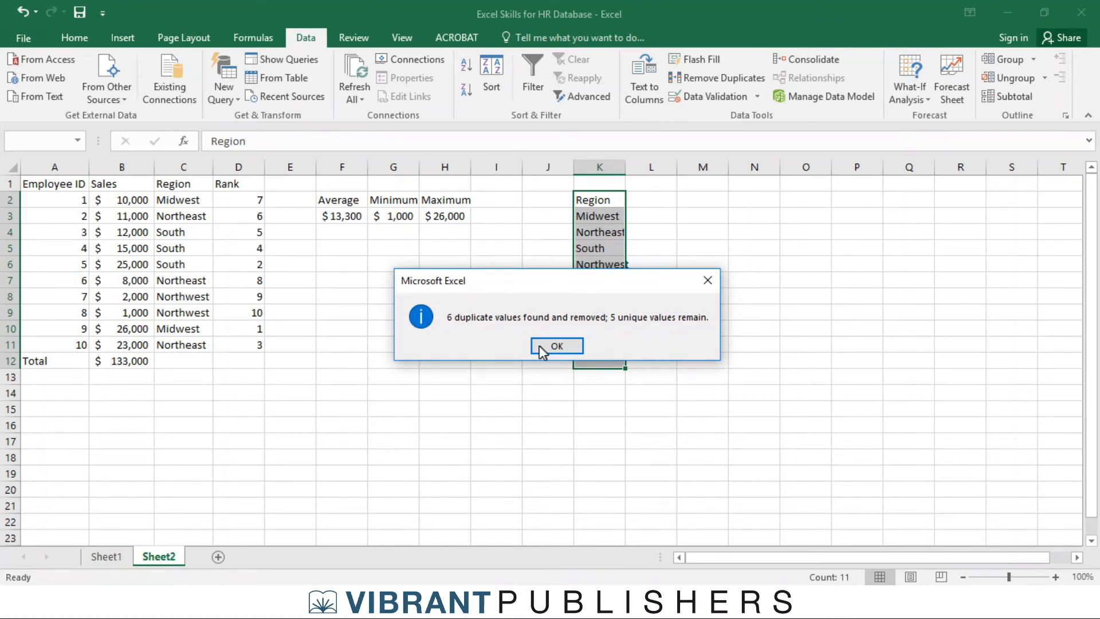
click(553, 346)
click(702, 280)
click(604, 202)
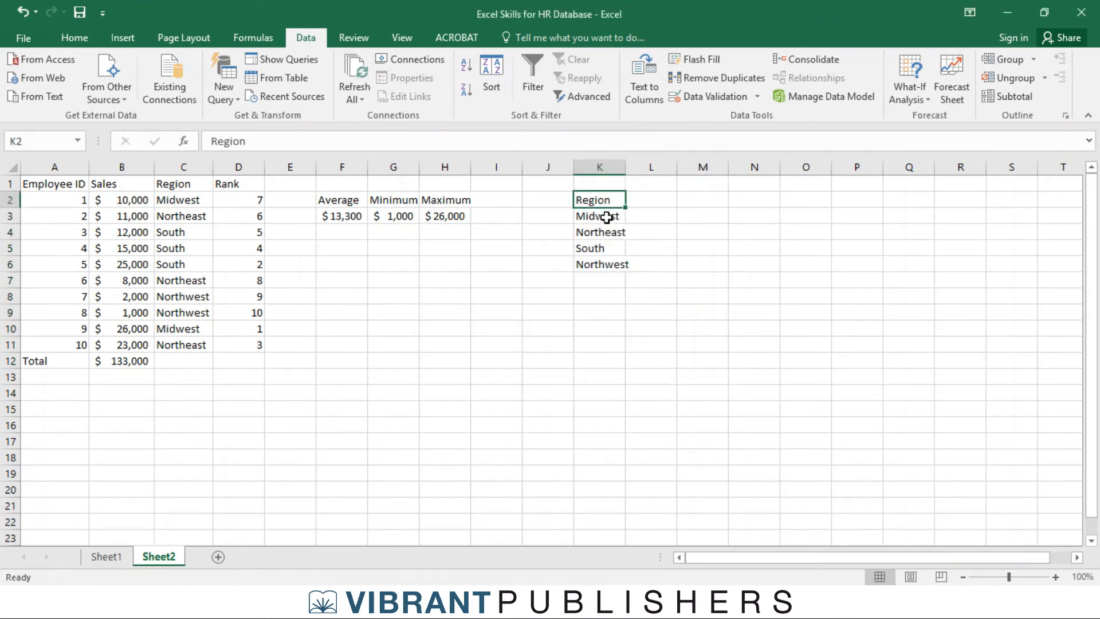
- Check each unique region in K3:K6 and fit column K's width to its contents
click(607, 217)
click(610, 232)
click(607, 250)
click(607, 264)
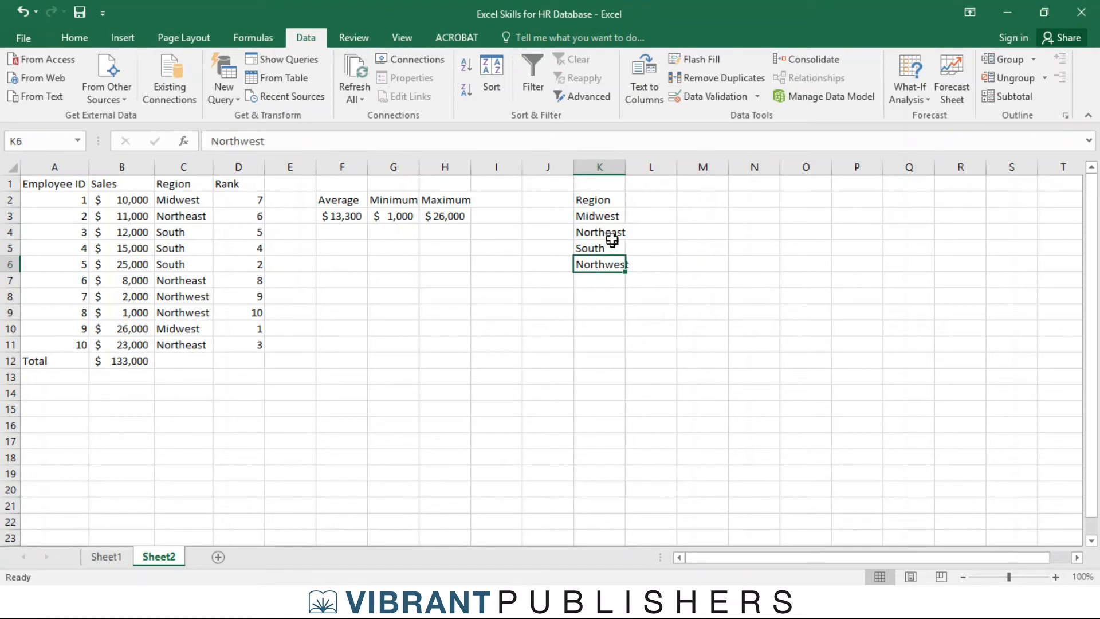
double_click(625, 166)
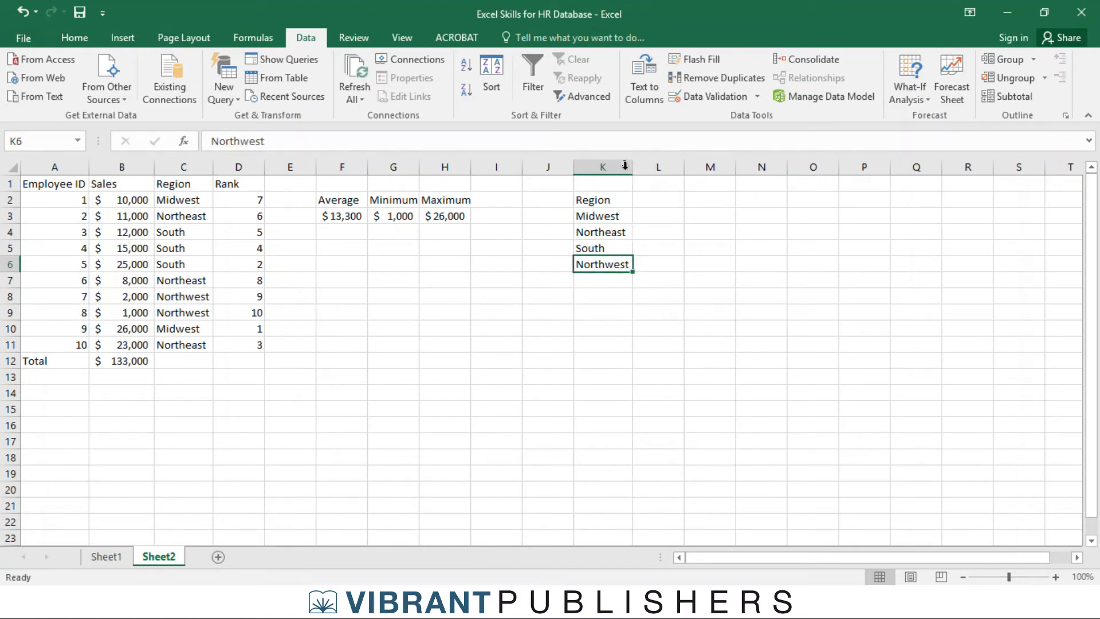
- Add the header Total Sales in L2 and fit column L's width to it
click(647, 199)
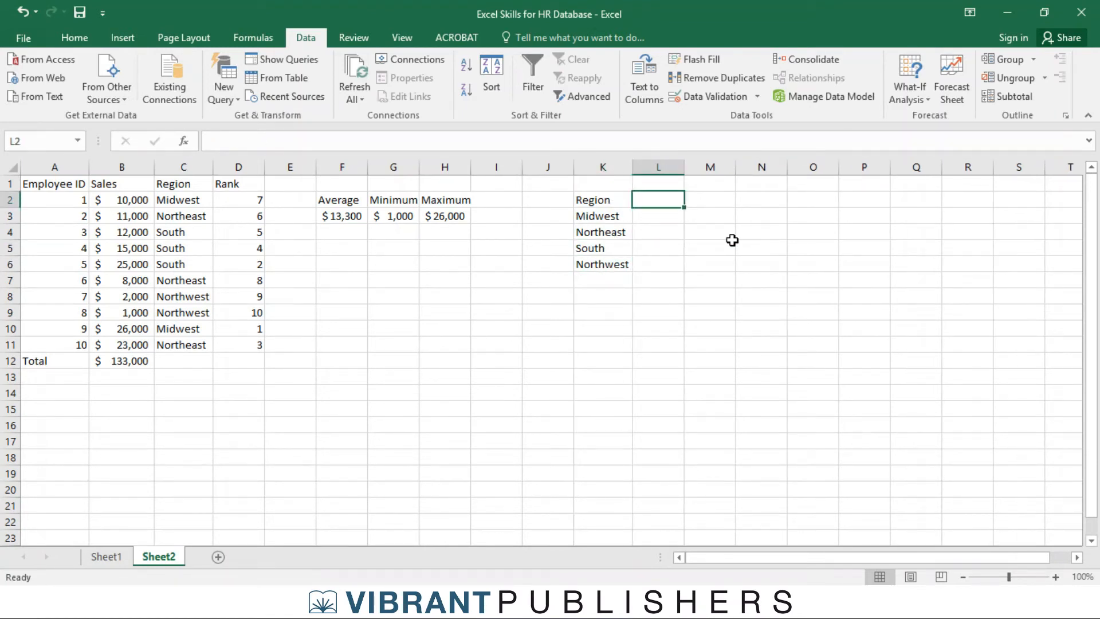
text(Total Sales)
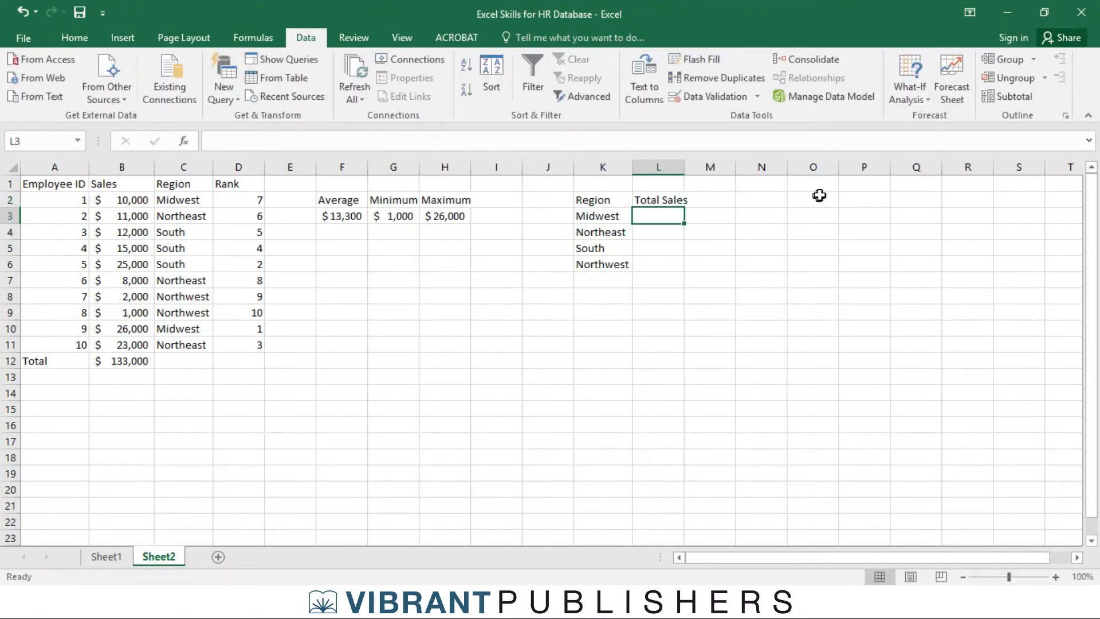
double_click(684, 167)
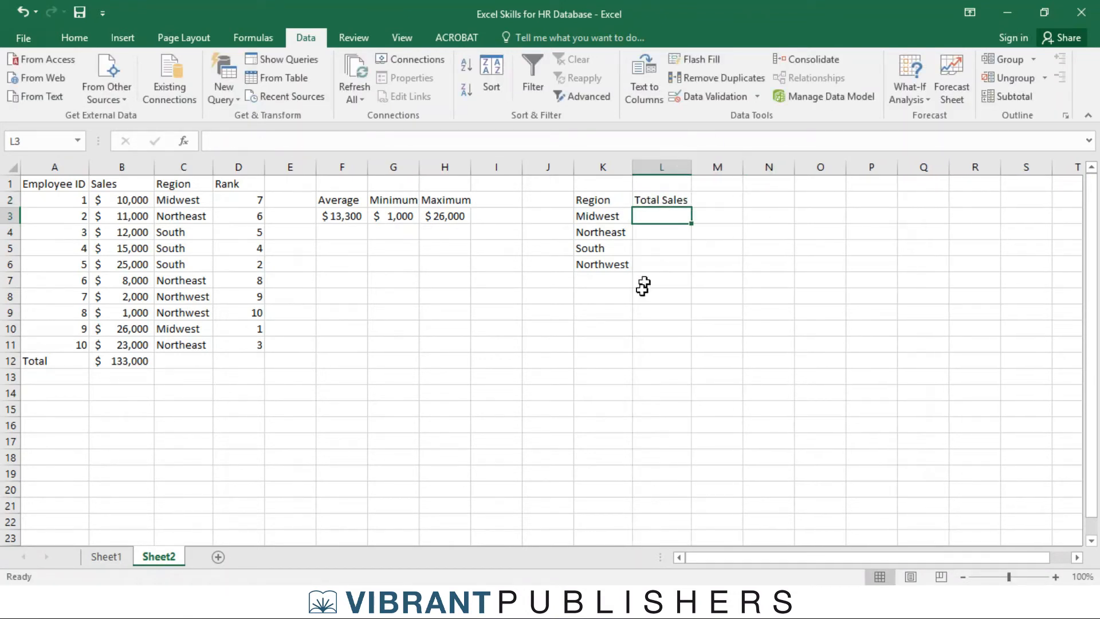
- Total the Midwest sales in L3 by adding the individual cells with =sum(B2,B10)
click(596, 220)
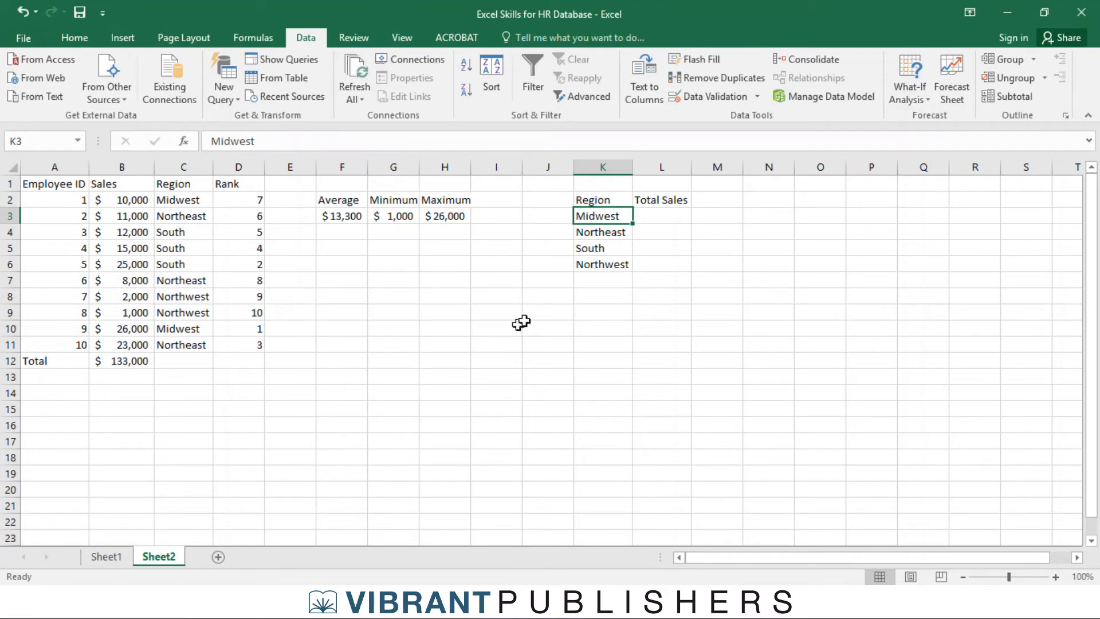
click(670, 223)
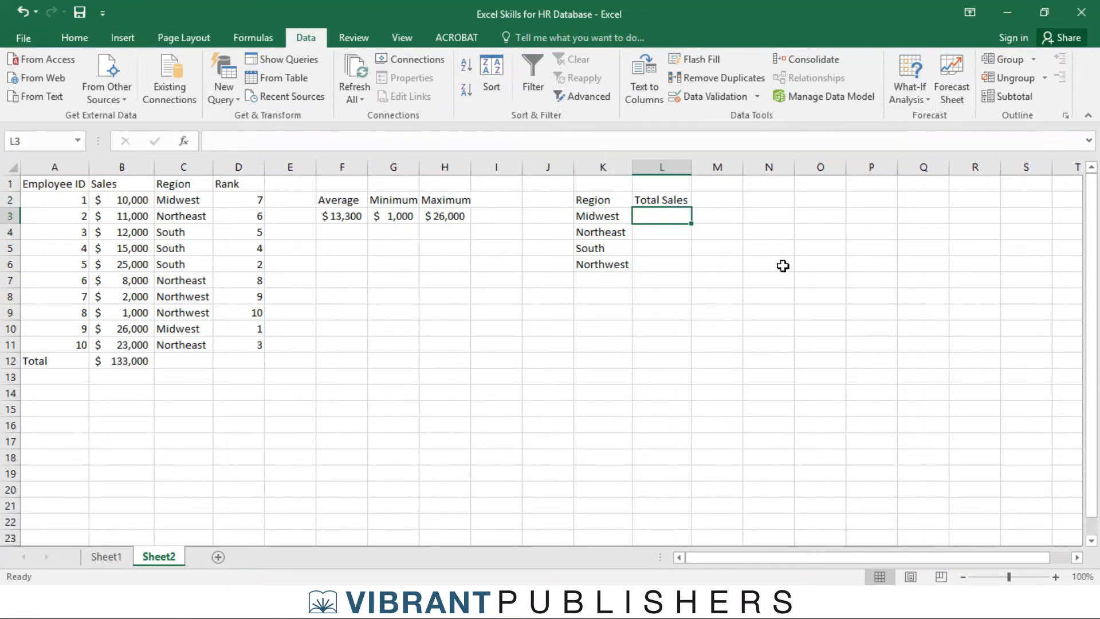
text(=sum()
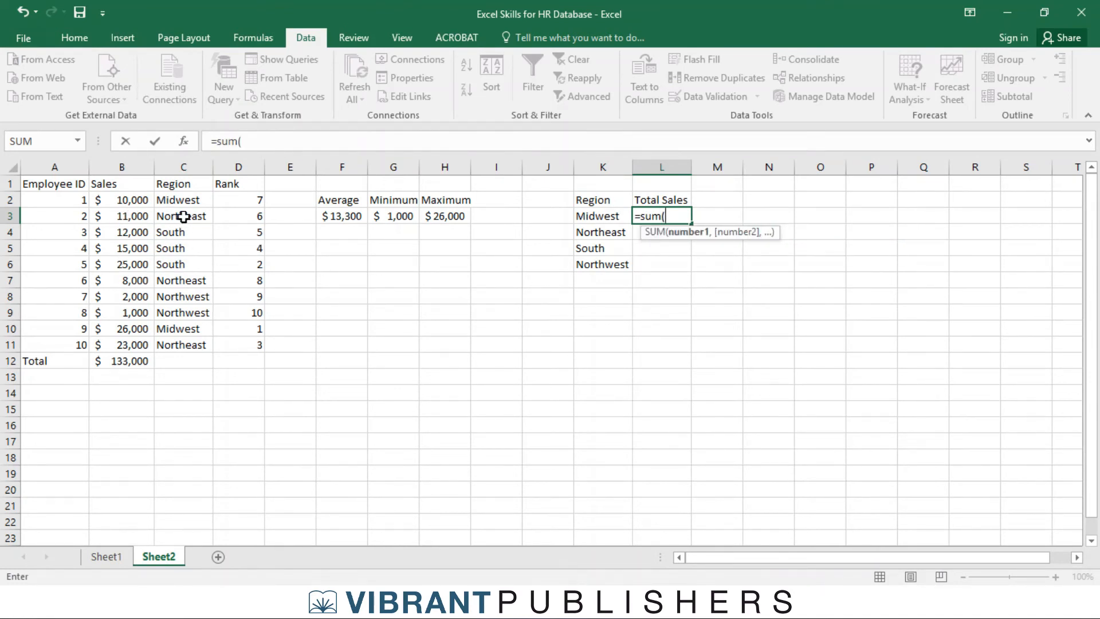
click(144, 203)
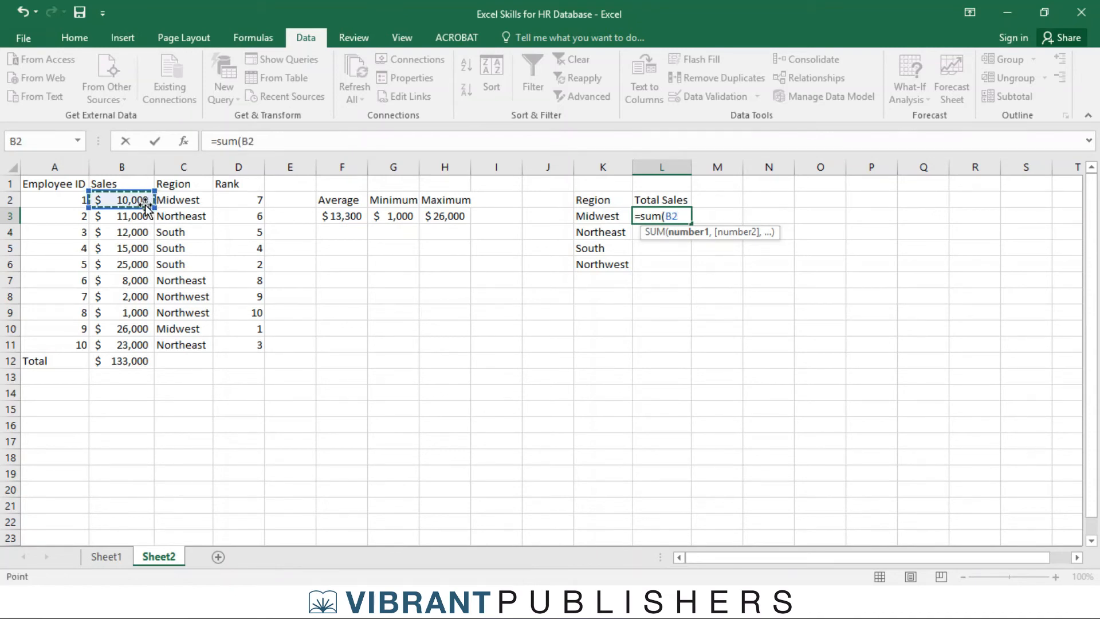
text(,)
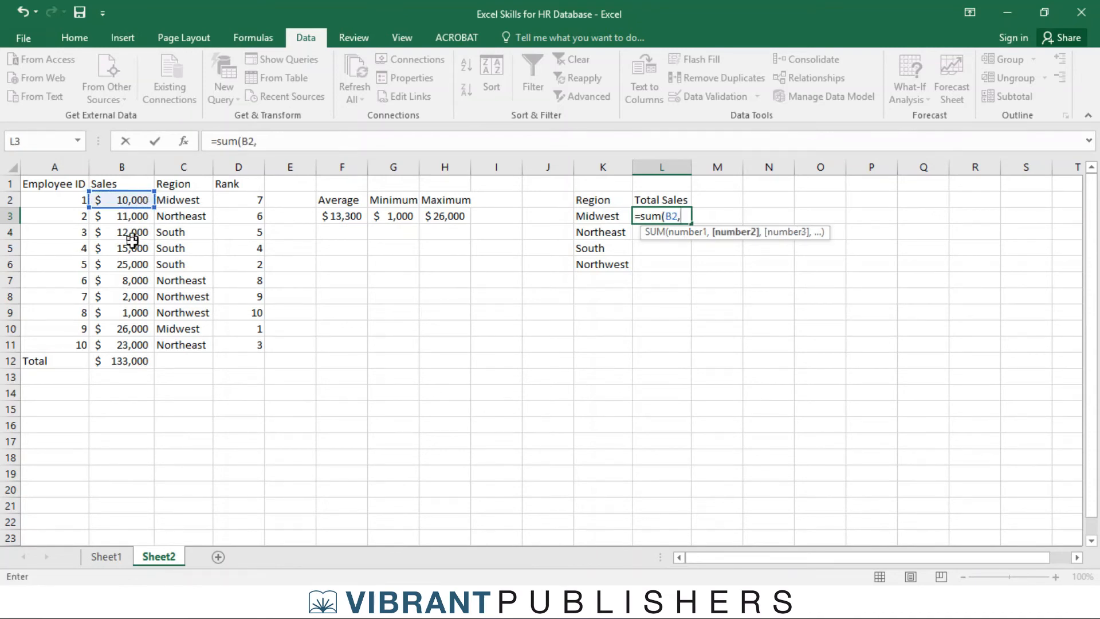
click(129, 330)
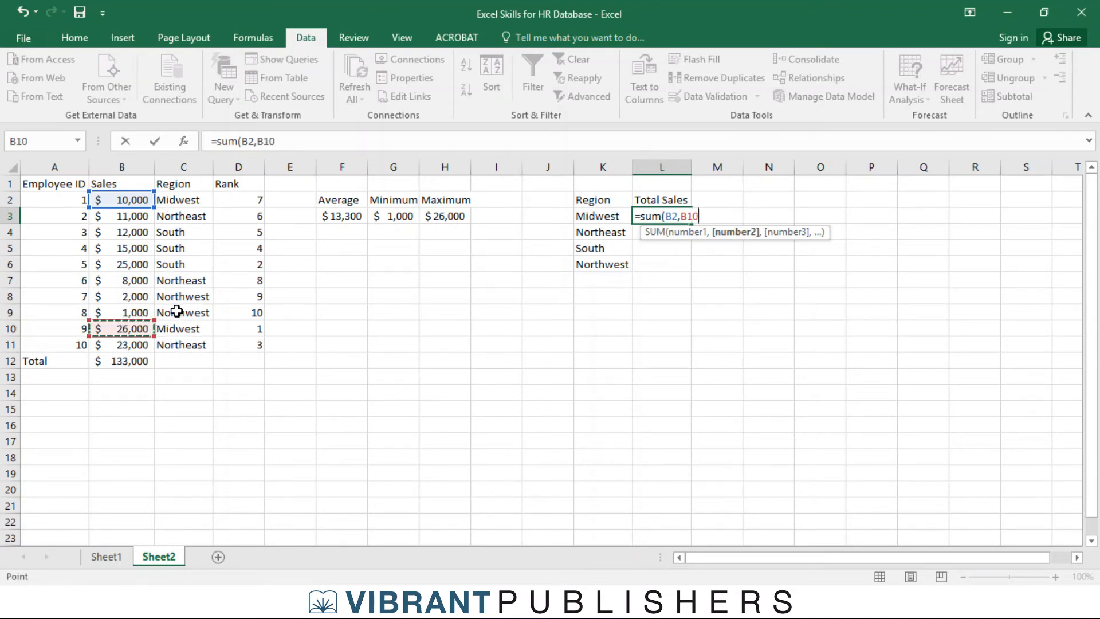
text())
key(Return)
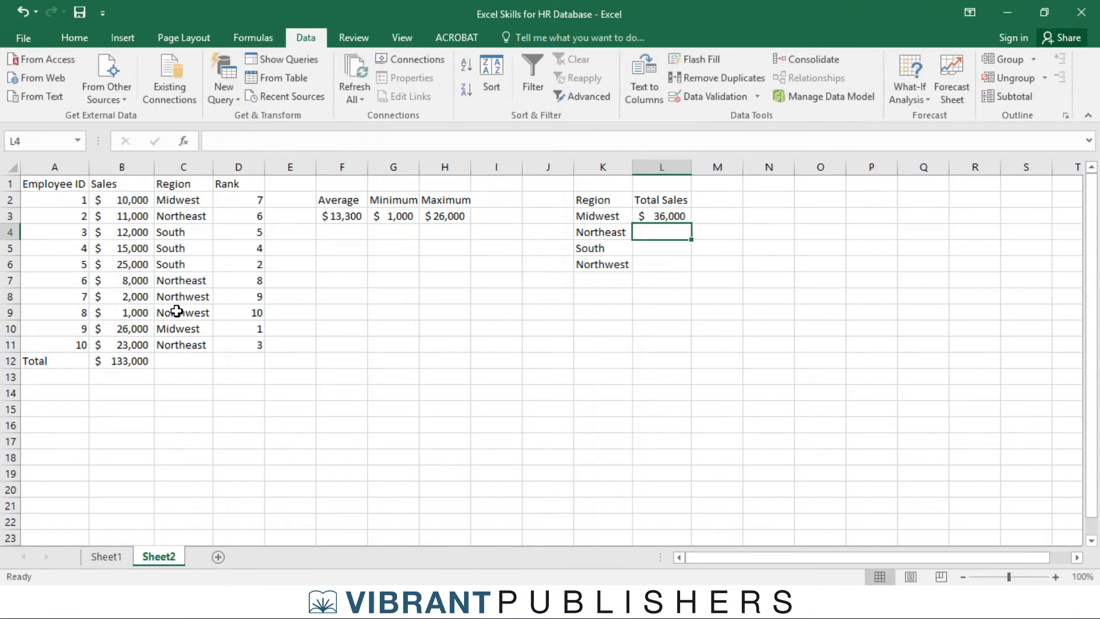
- Abandon the formula started in L4 and undo the Midwest SUM formula in L3
text(=)
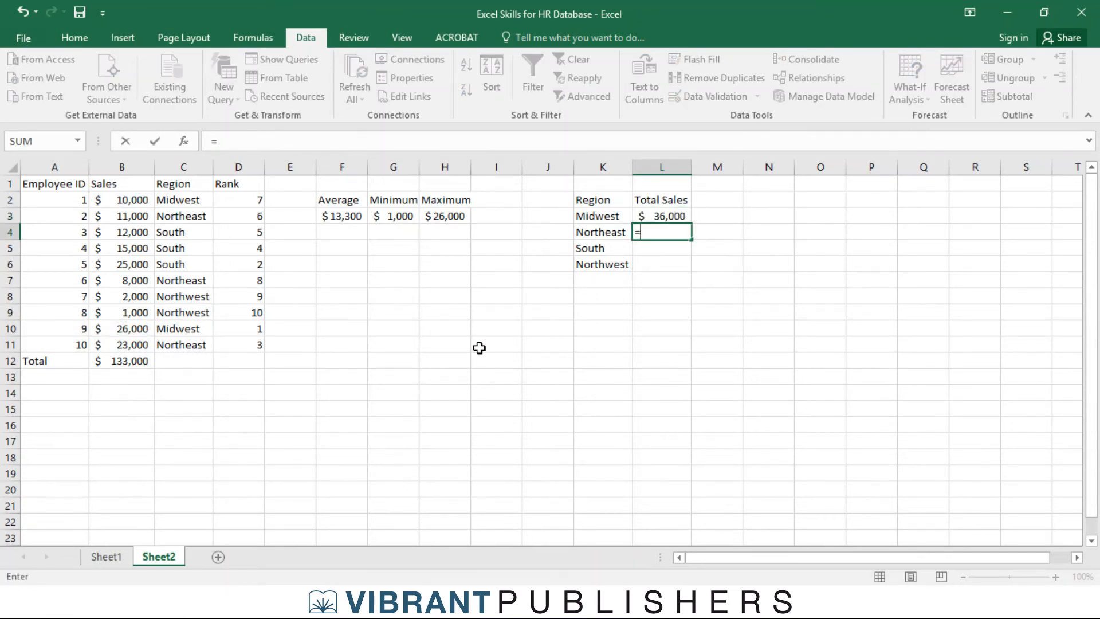
key(BackSpace)
key(Escape)
key(ctrl+z)
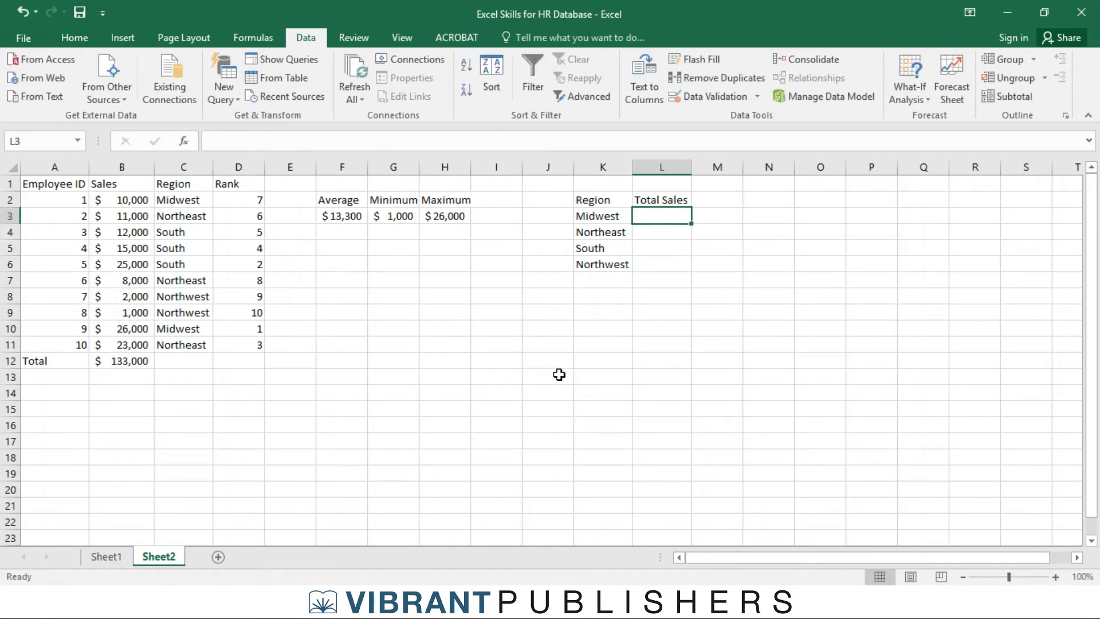
click(661, 407)
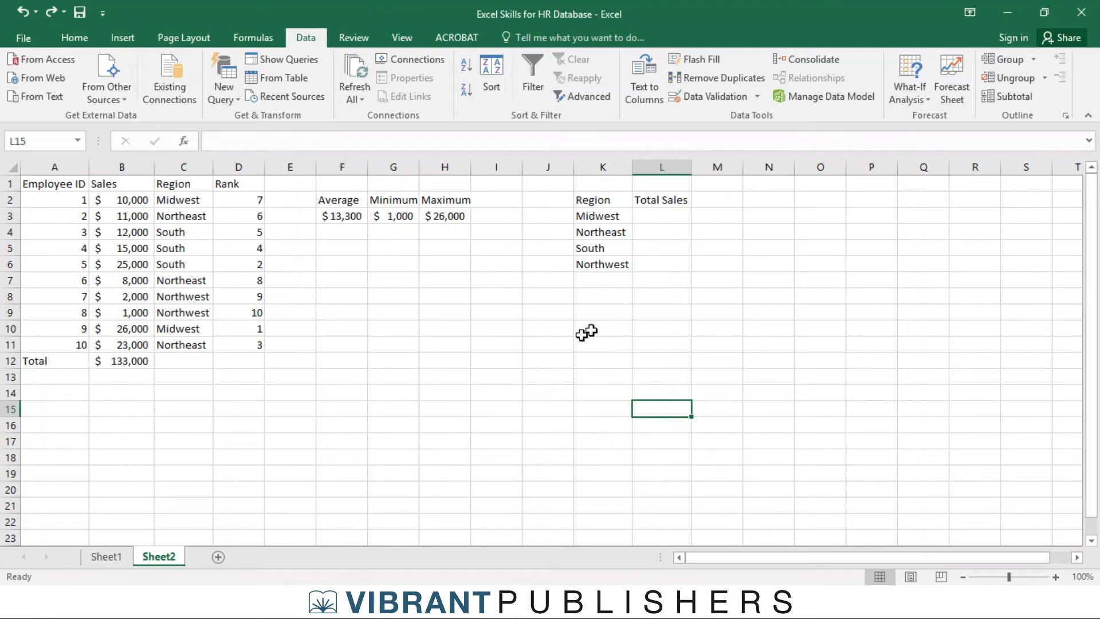
- Total the Midwest sales in L3 with the formula =sumif(C2:C11,K3,B2:B11)
click(645, 218)
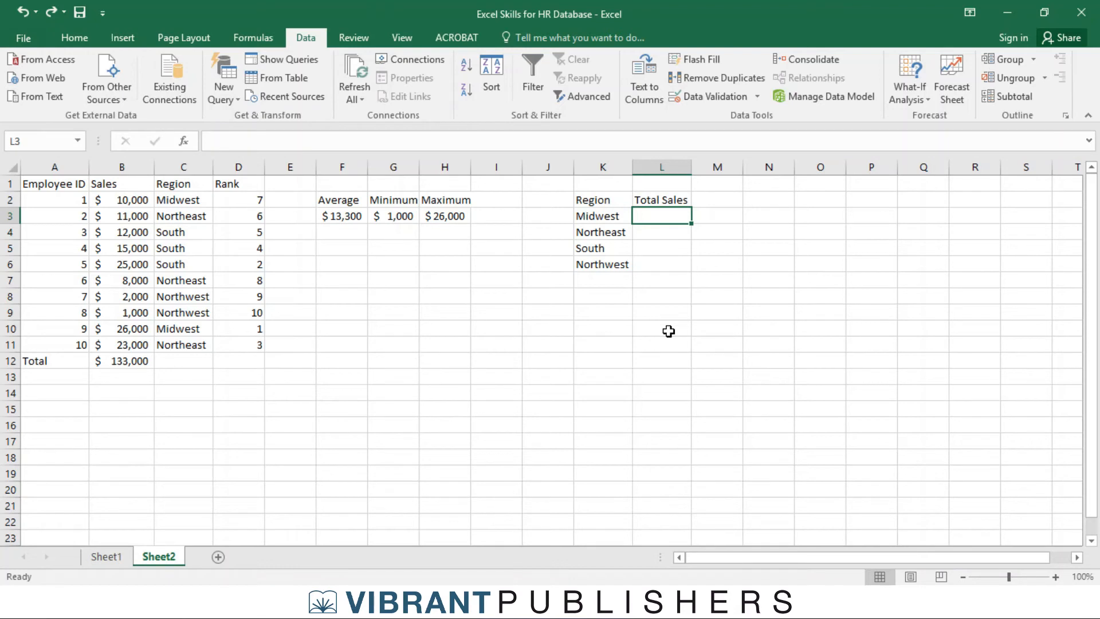
text(=sumif)
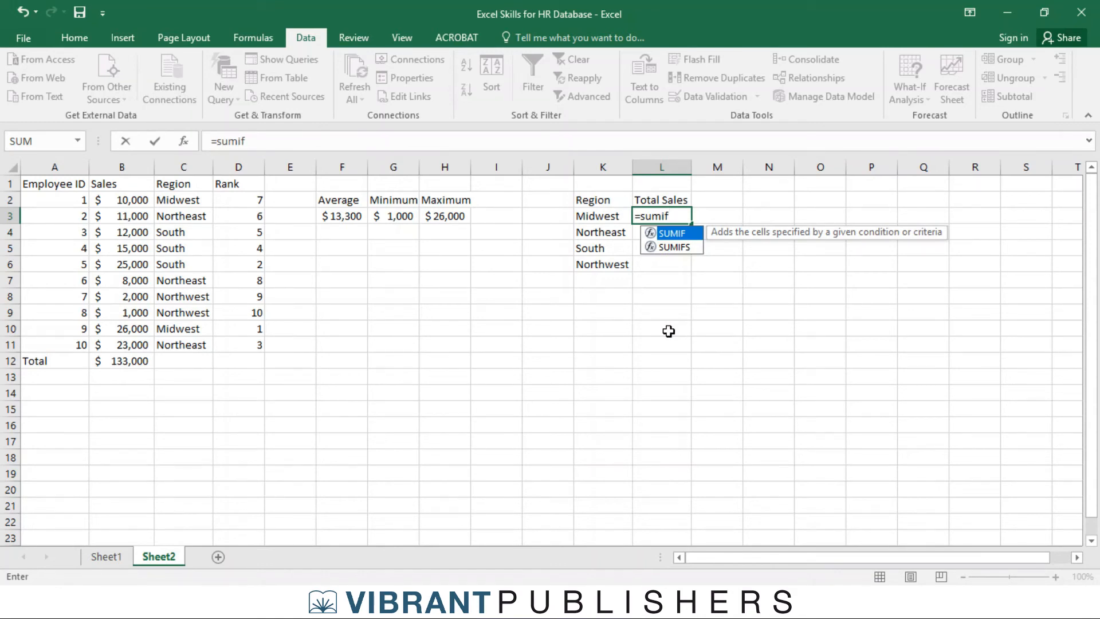
text(()
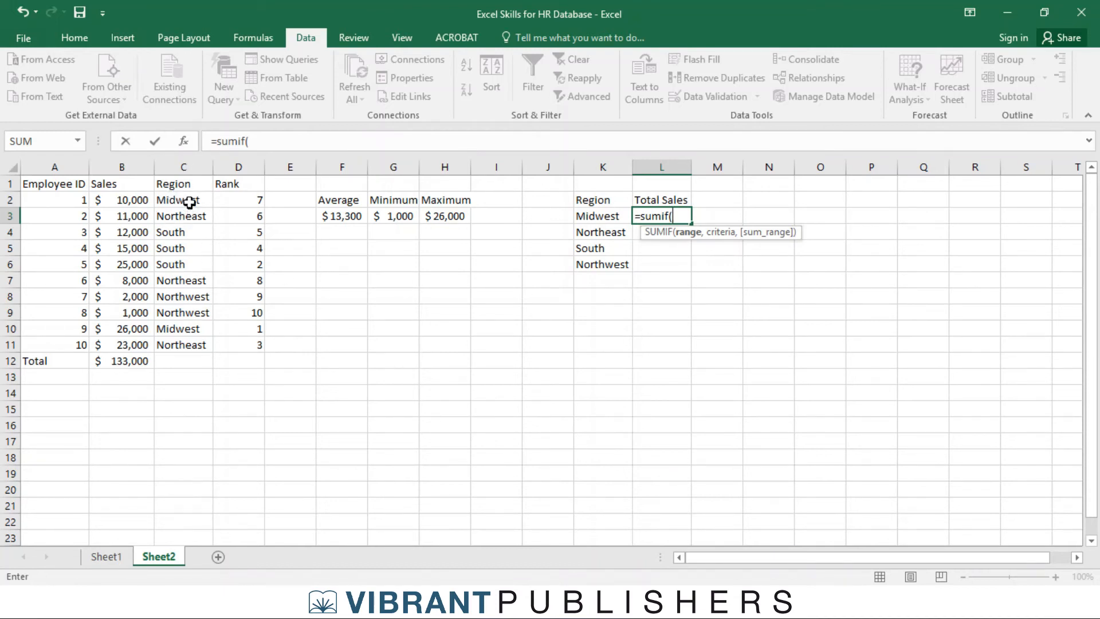
drag(190, 197, 192, 347)
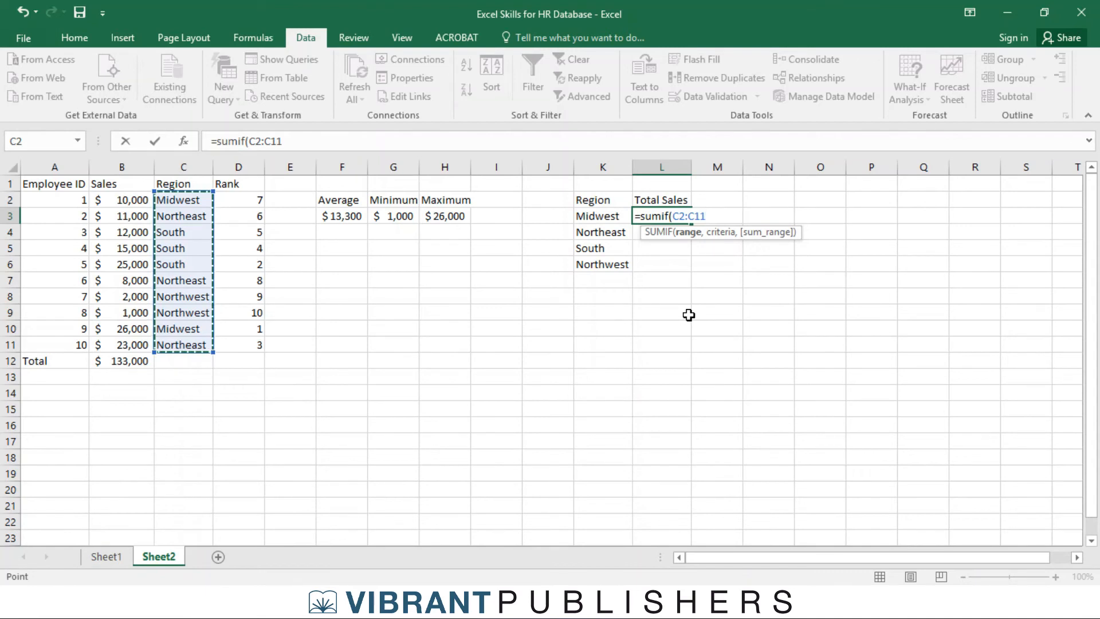
text(,)
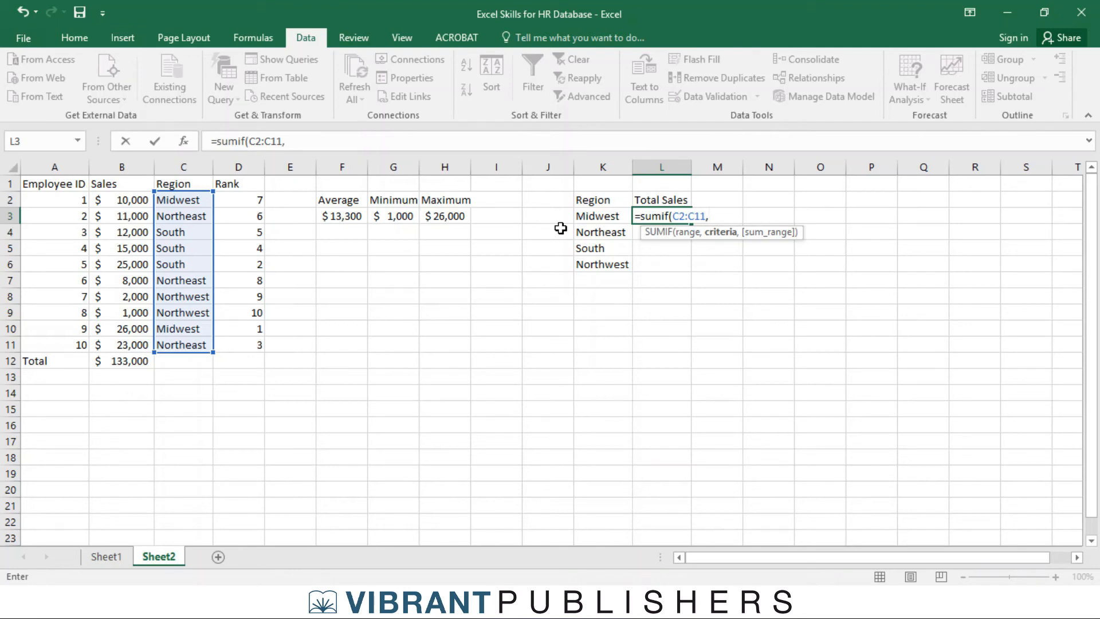
click(594, 214)
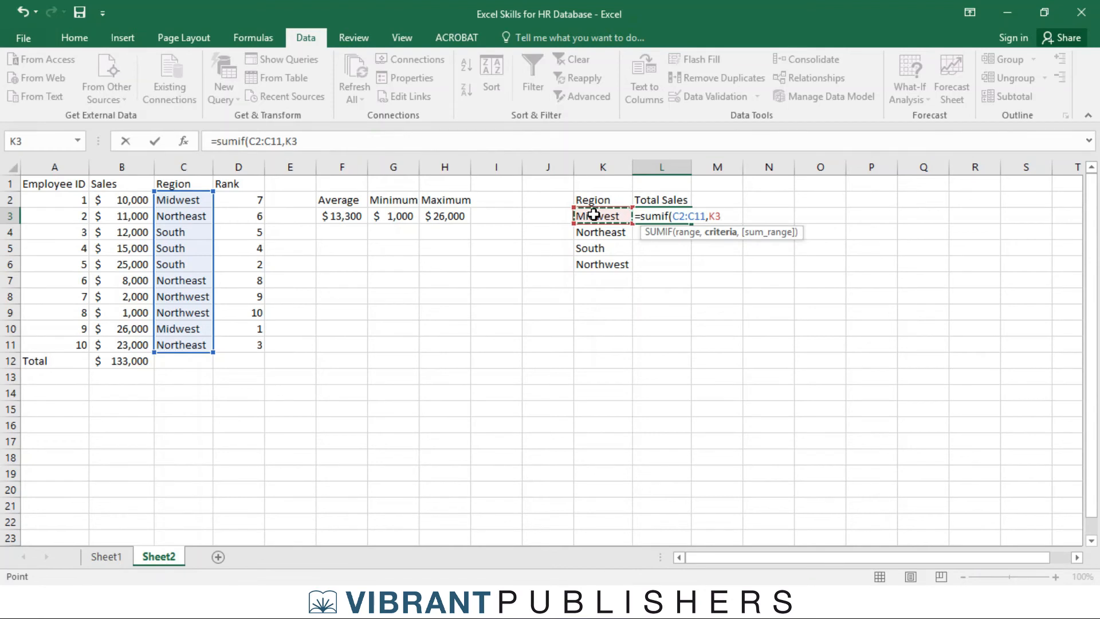
text(,)
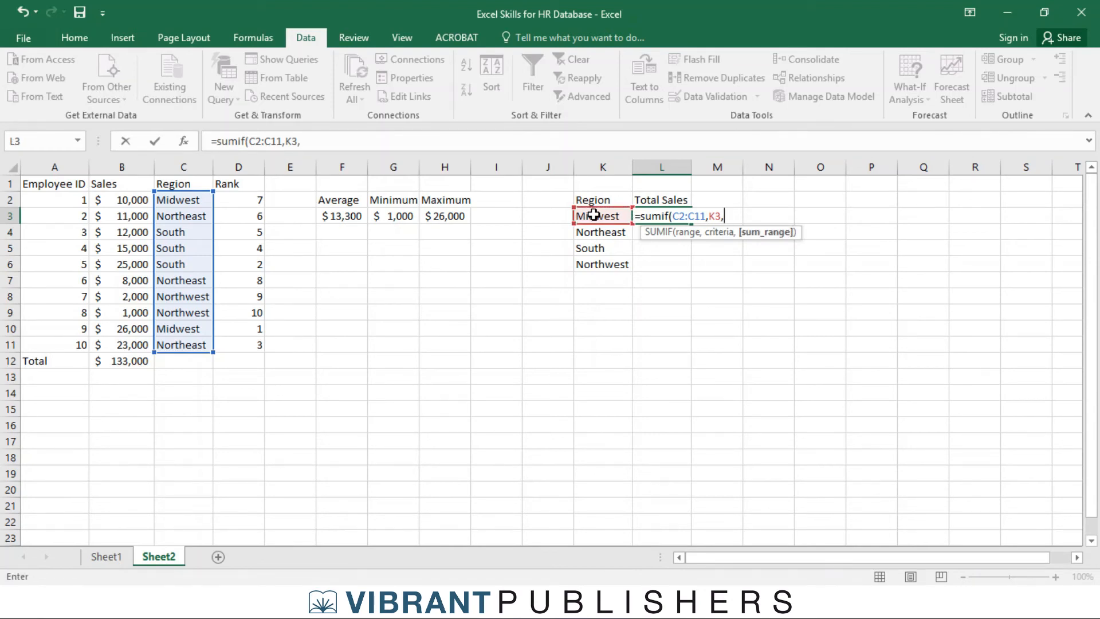
drag(135, 200, 129, 345)
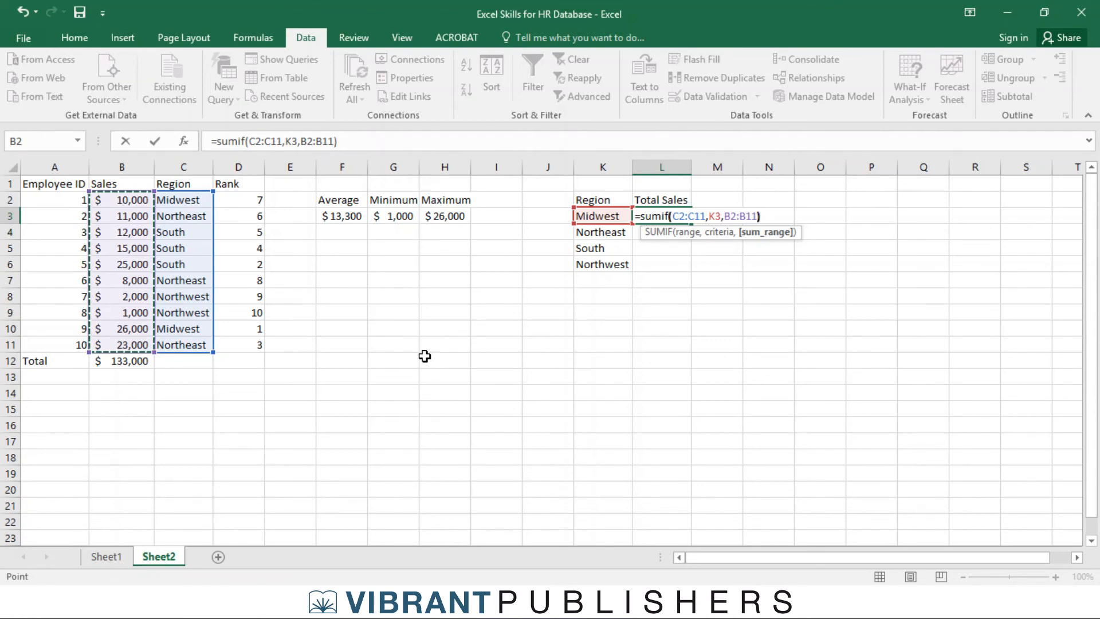
text())
key(Return)
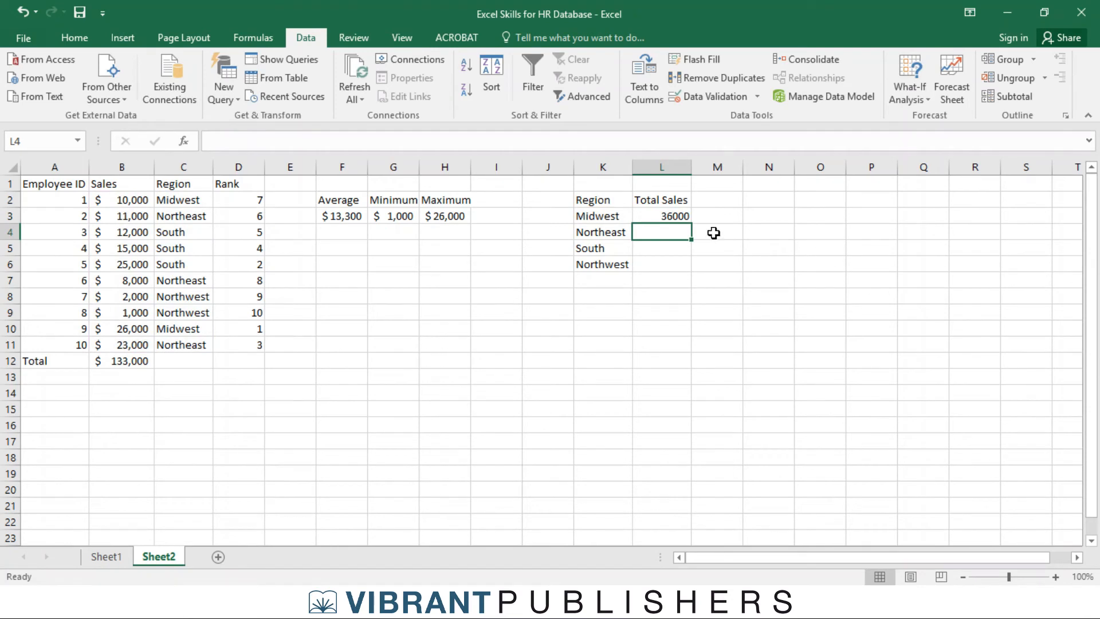
- Check the SUMIF formula in L3 against the Midwest sales in B10 and B2
click(663, 215)
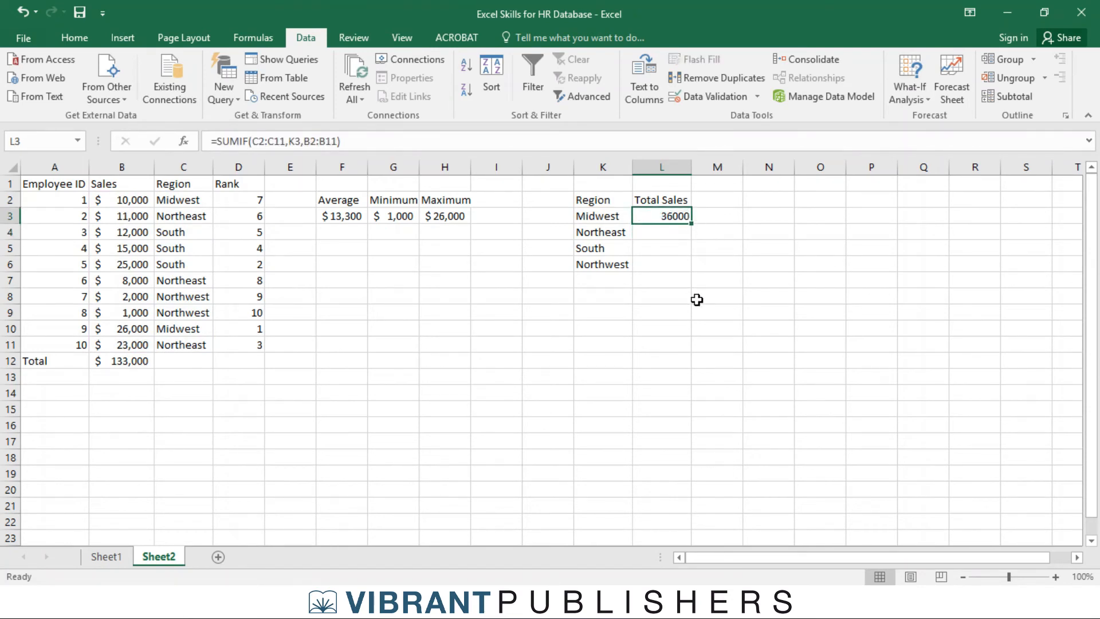
click(136, 329)
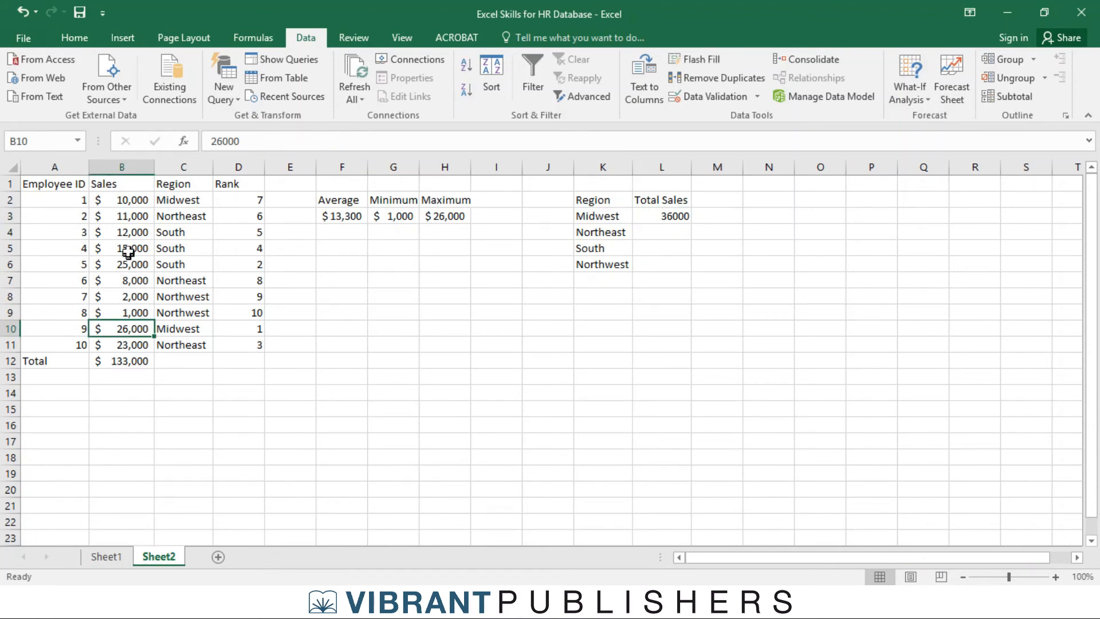
click(130, 198)
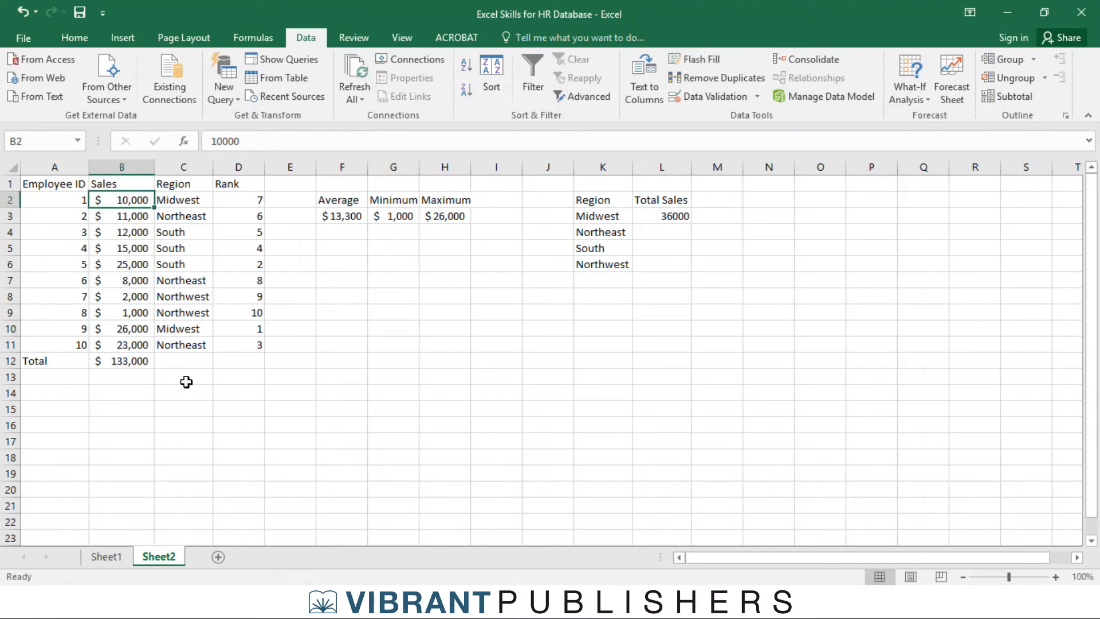
- Format the Midwest total in L3 in accounting style with a dollar sign and no decimals
click(656, 216)
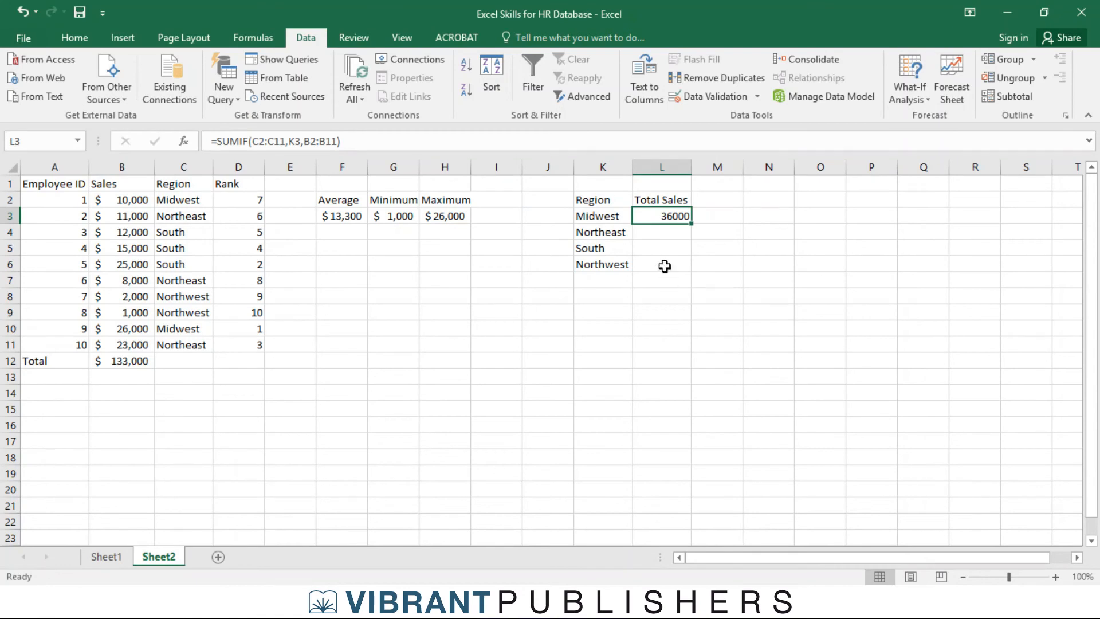
click(75, 37)
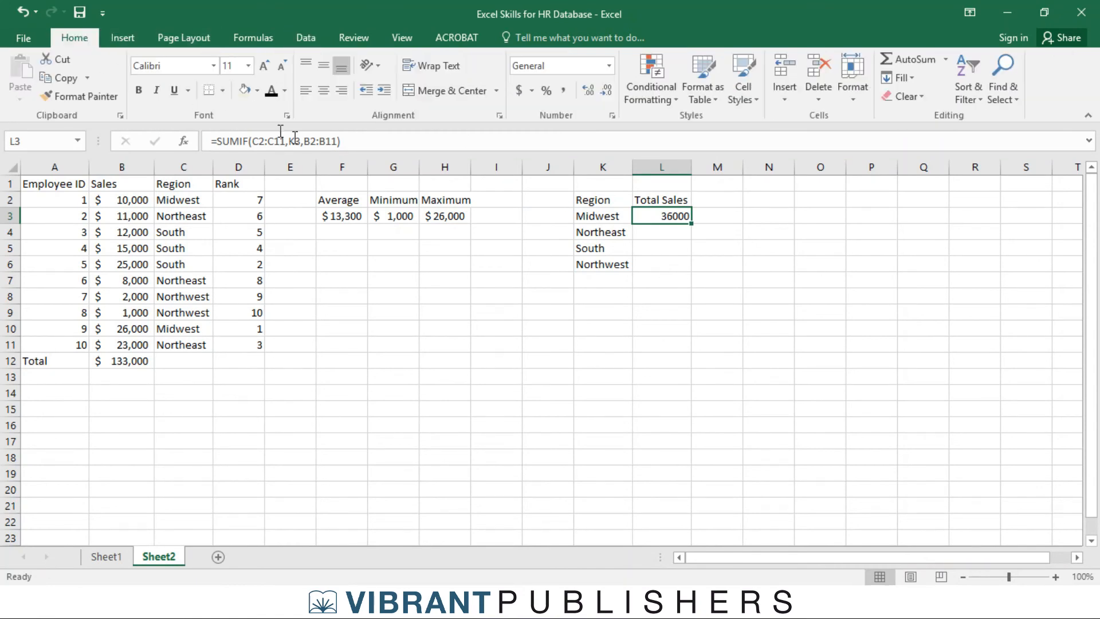
click(519, 91)
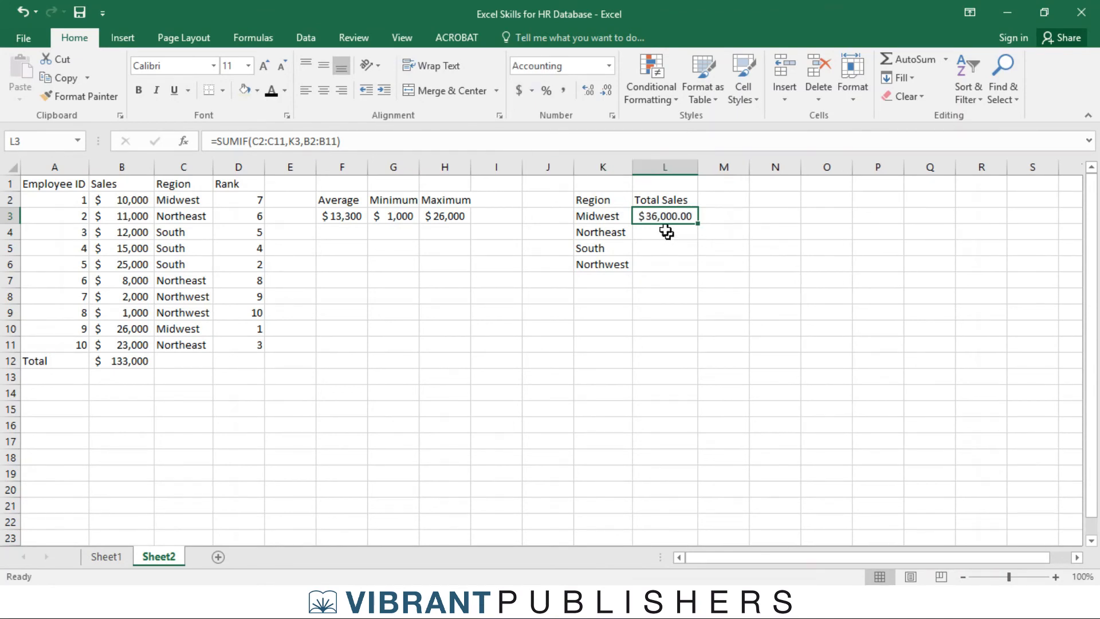
click(606, 95)
click(607, 95)
click(684, 247)
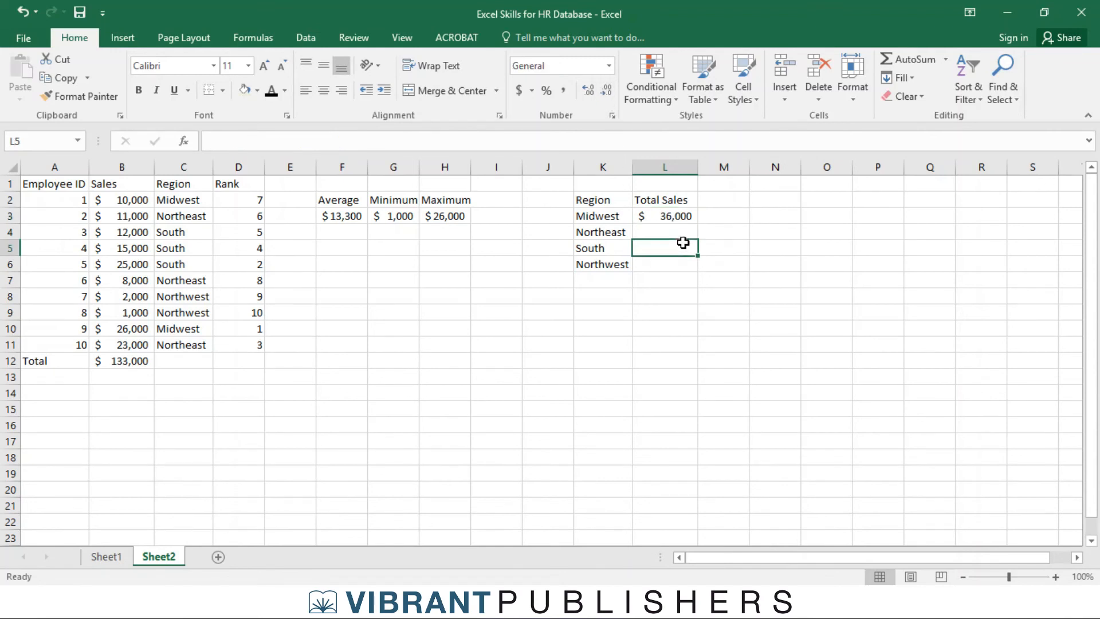
- Make both ranges in L3's SUMIF formula absolute, giving =SUMIF($C$2:$C$11,K3,$B$2:$B$11)
click(670, 215)
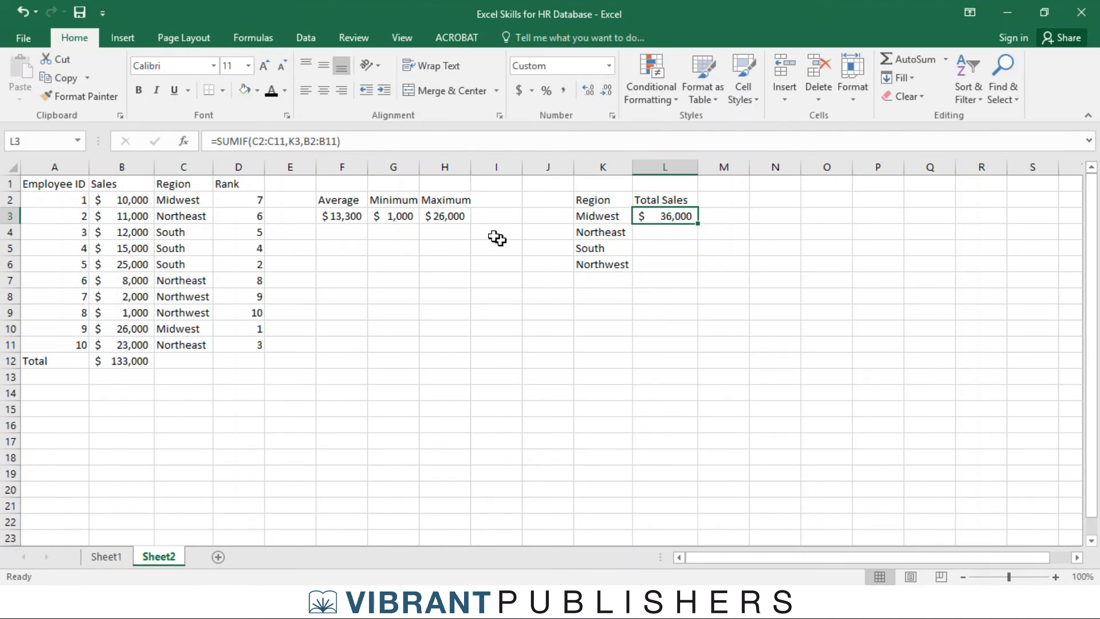
double_click(681, 216)
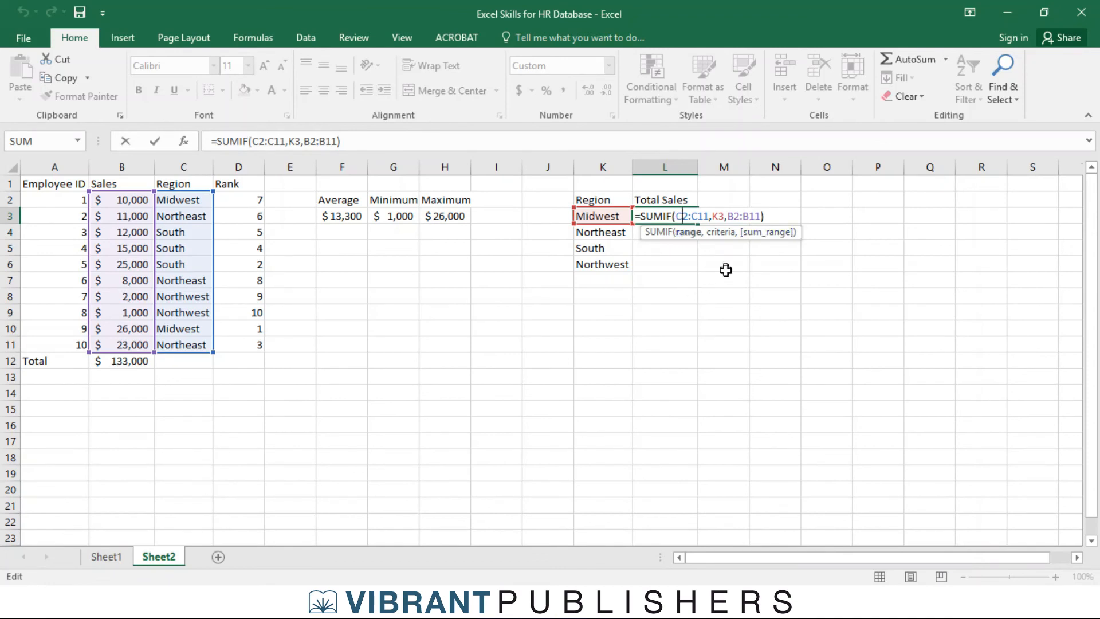
key(F4)
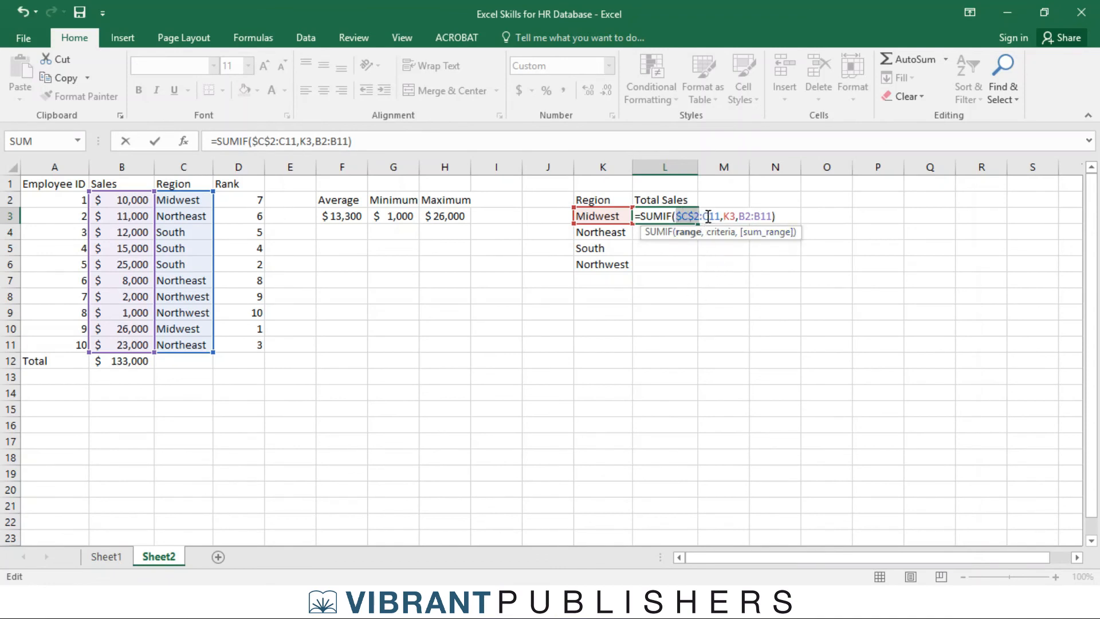
key(Right)
key(Right)
key(F4)
click(756, 216)
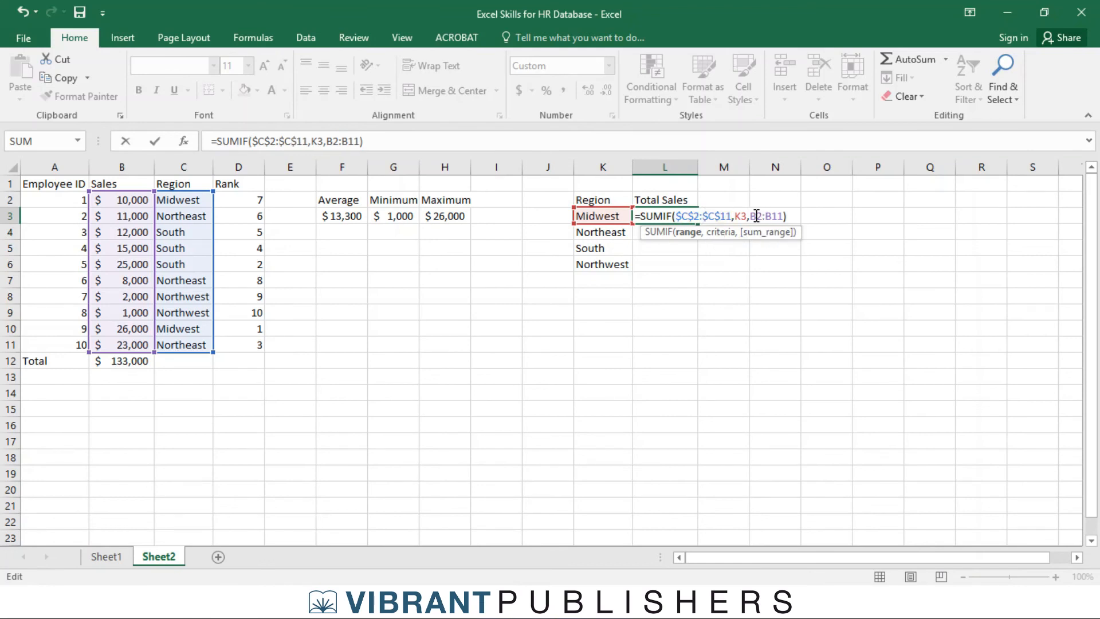
key(F4)
click(796, 217)
key(F4)
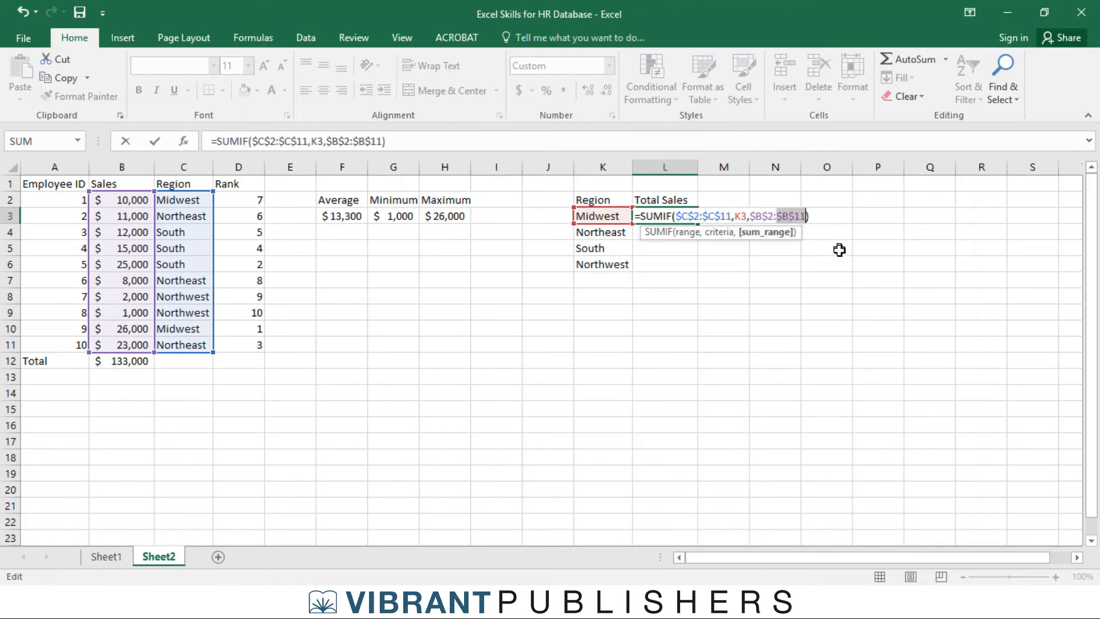
key(Return)
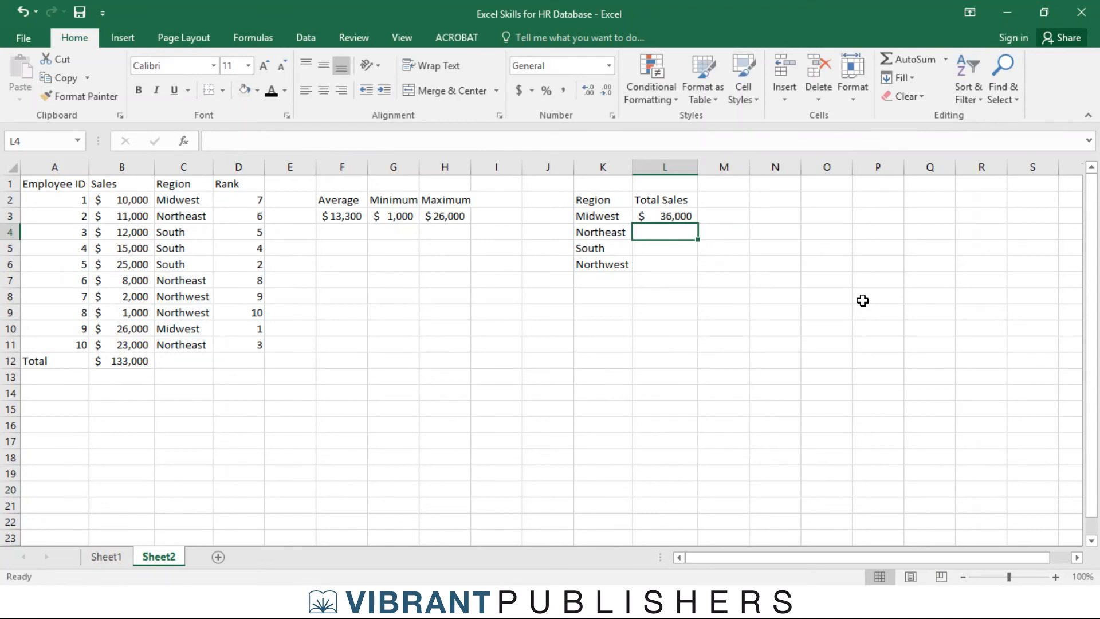
- Copy the SUMIF formula from L3 down through L6 for the remaining regions
click(679, 216)
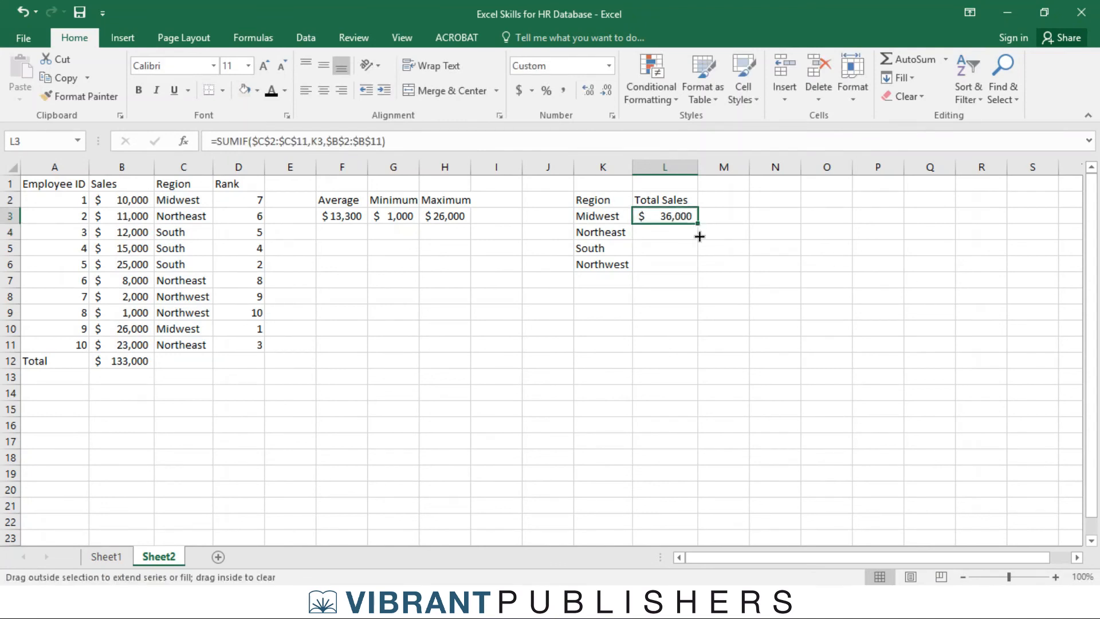
drag(699, 237, 696, 264)
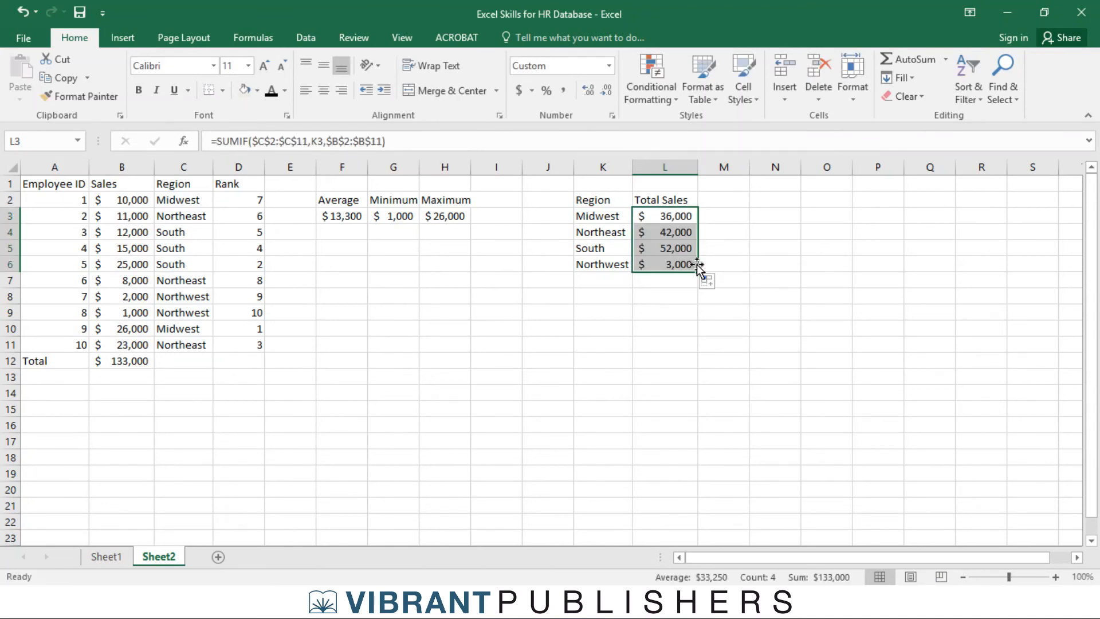
click(850, 229)
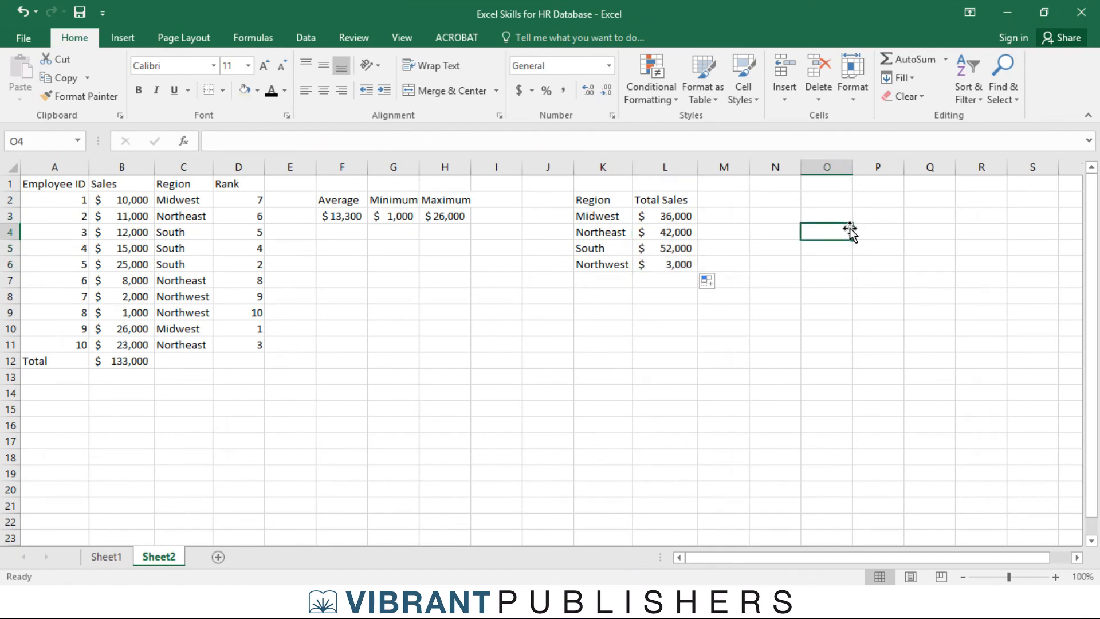
- Examine the SUMIF formulas in L3:L6 beside their region names in column K
click(593, 250)
click(659, 247)
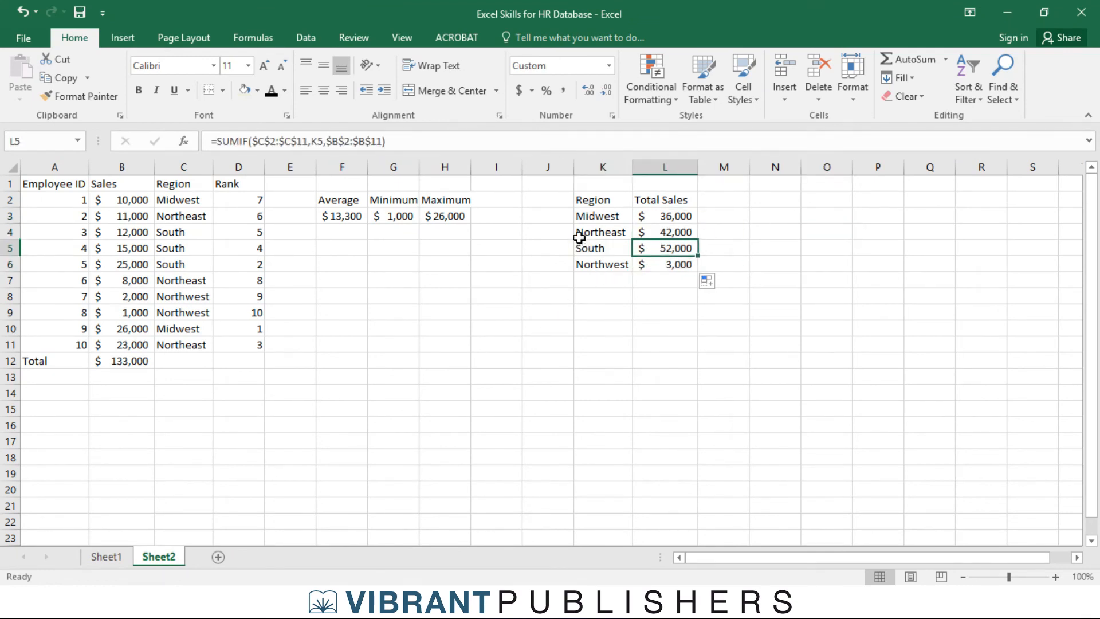
click(645, 230)
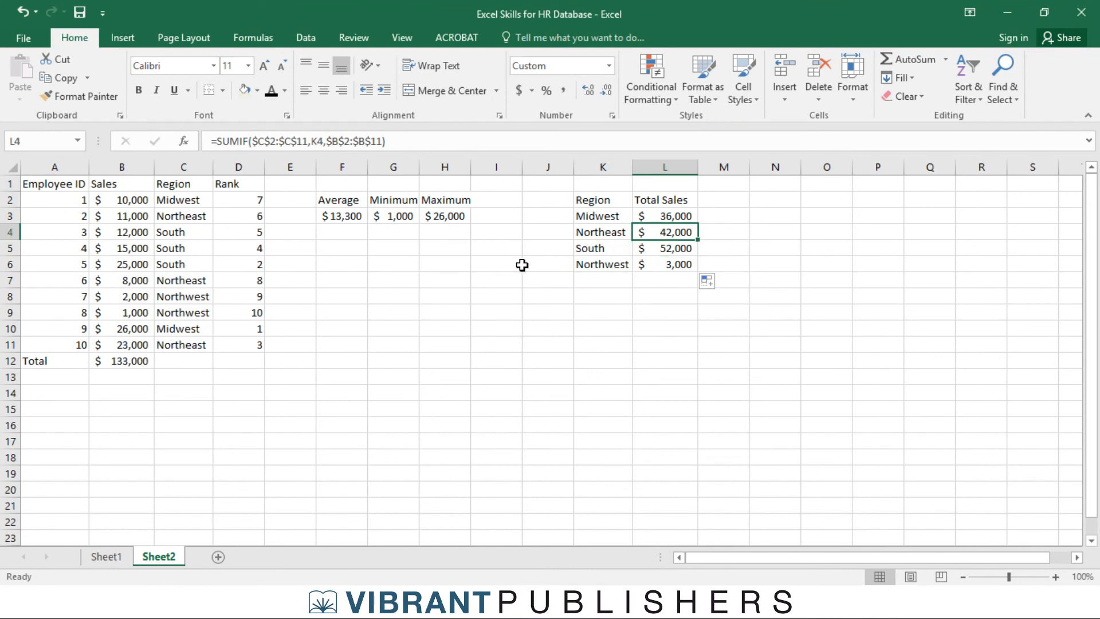
click(657, 215)
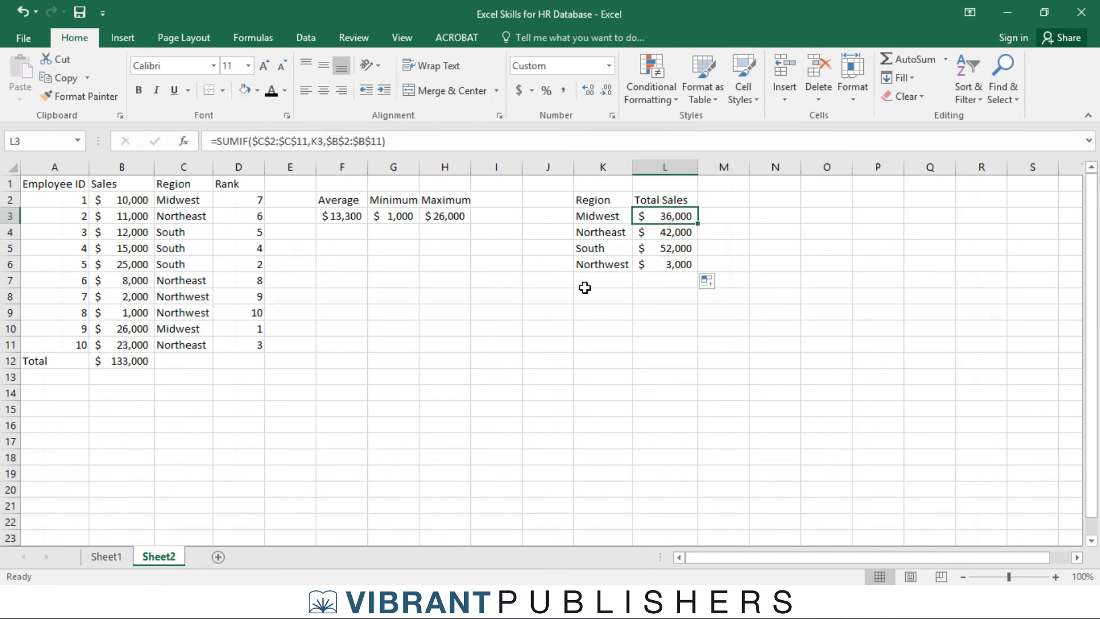
click(667, 263)
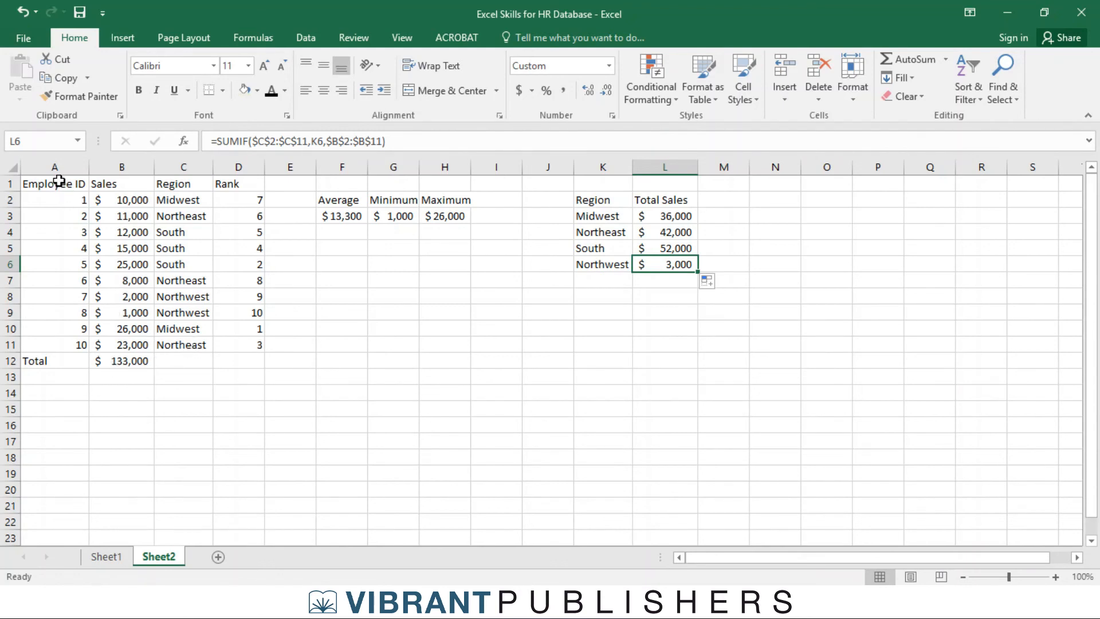
- Add filters to the headers in A1:D1 and filter the Region column to show only Northwest
drag(59, 181, 255, 181)
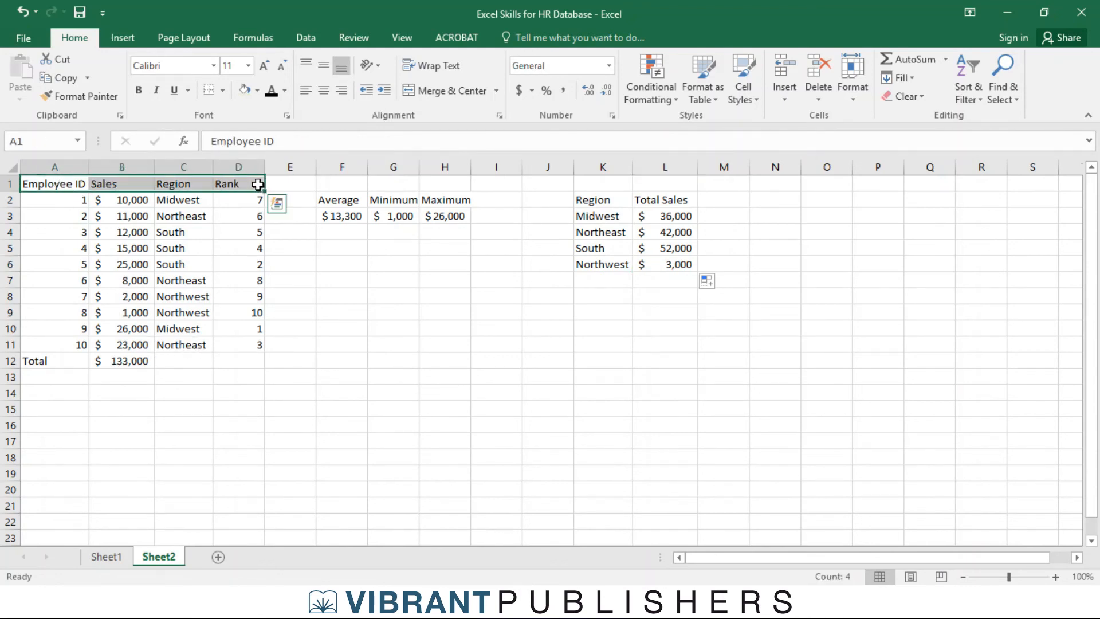
click(324, 39)
click(526, 71)
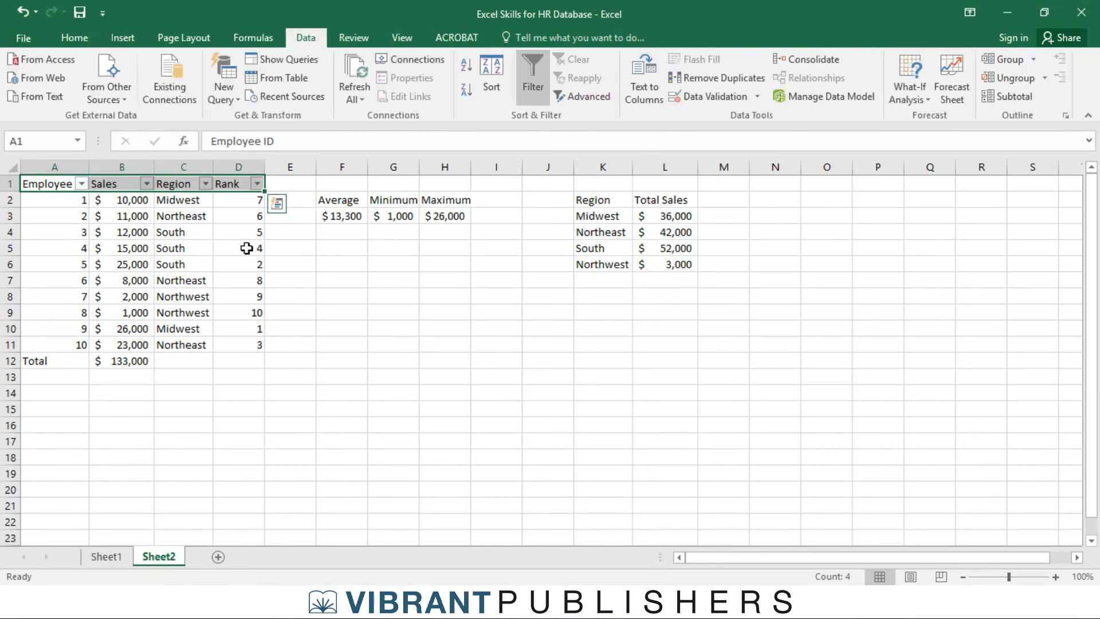
click(205, 184)
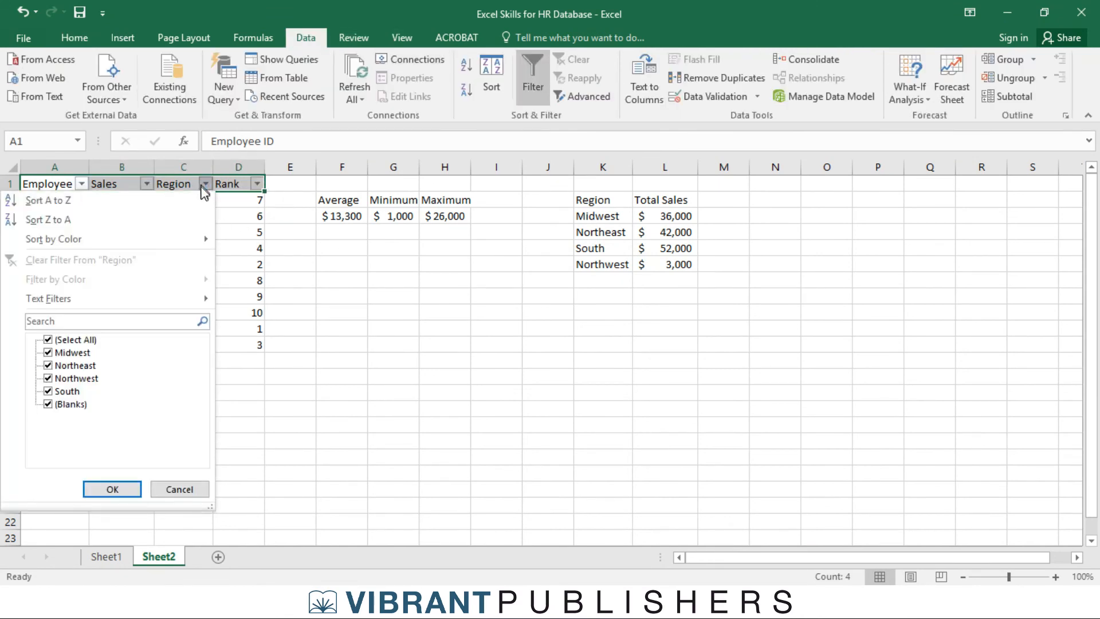
click(53, 340)
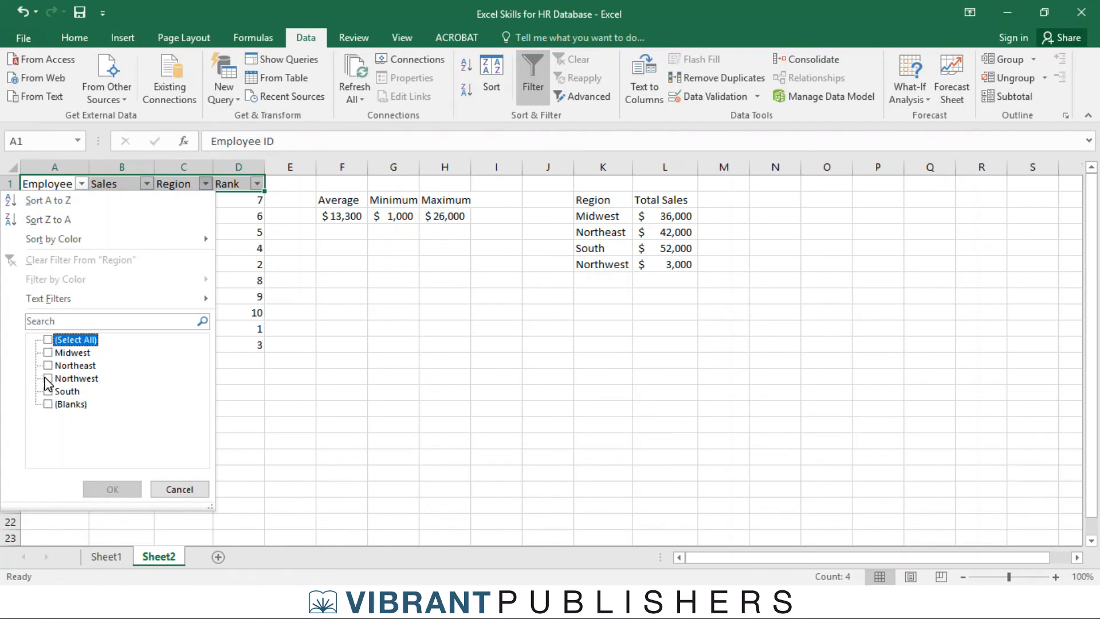
click(48, 378)
click(113, 489)
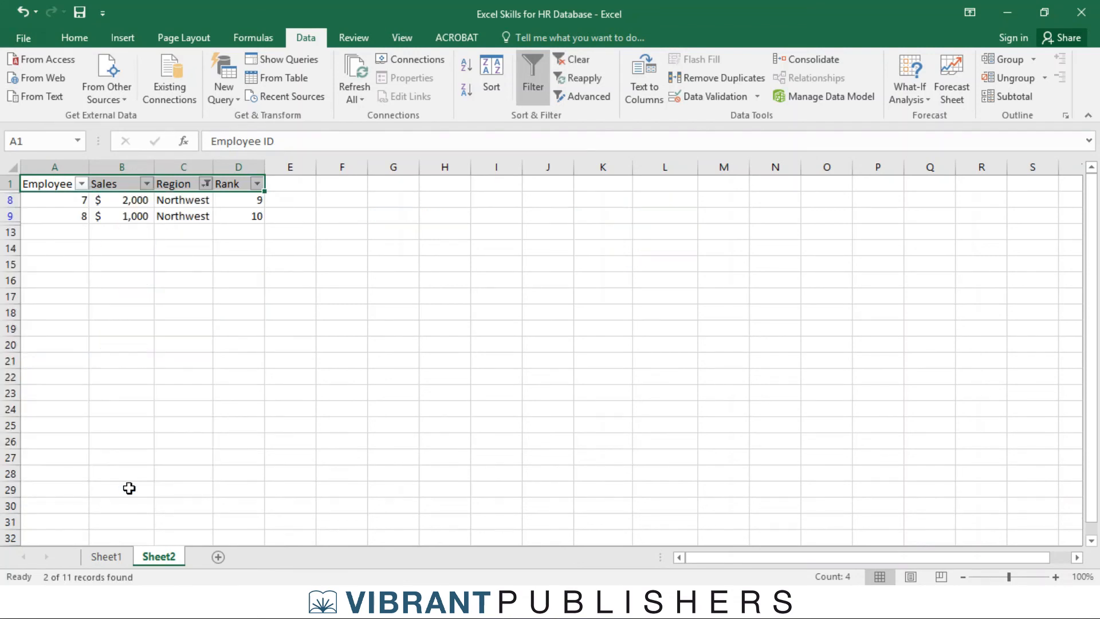
- Check the sum of the filtered Northwest sales in B8:B9 and show all regions again
drag(139, 200, 135, 216)
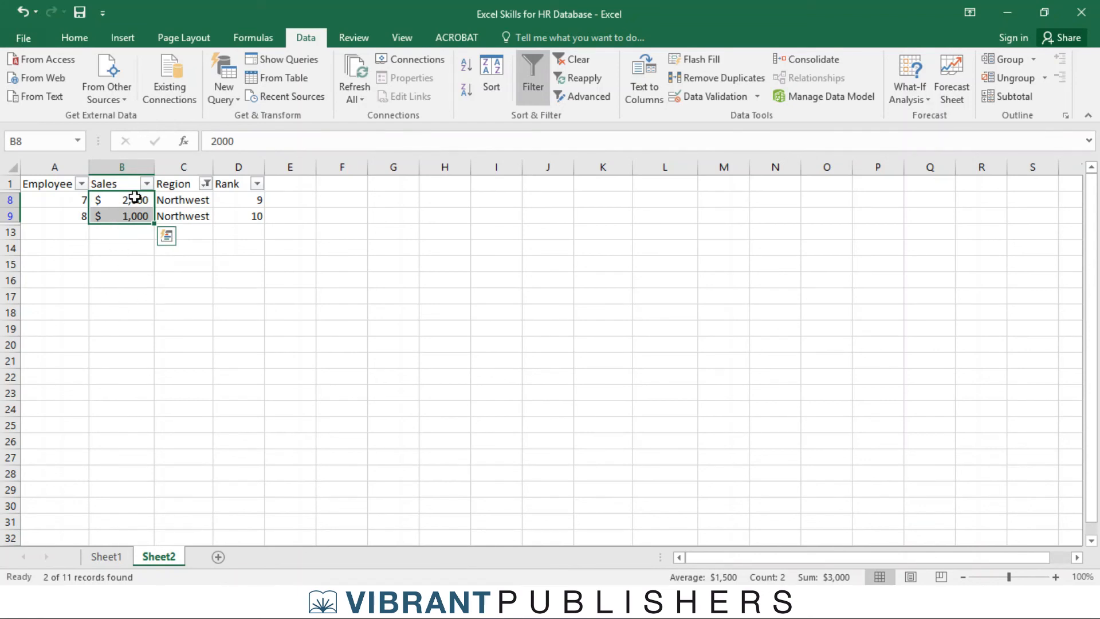
drag(135, 199, 135, 216)
click(206, 183)
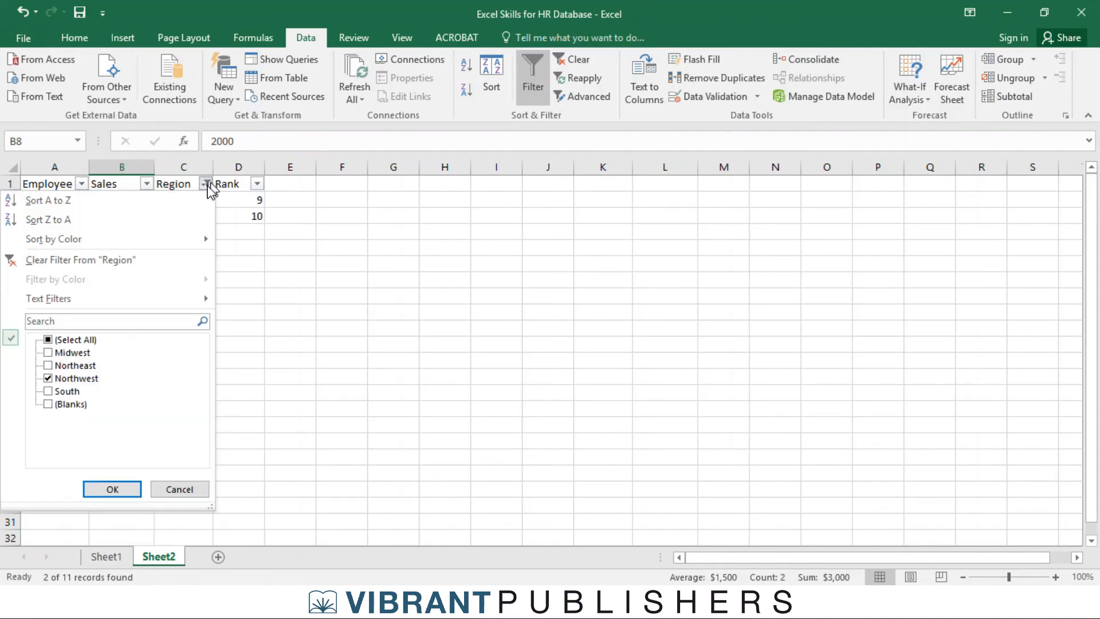
click(48, 339)
click(112, 489)
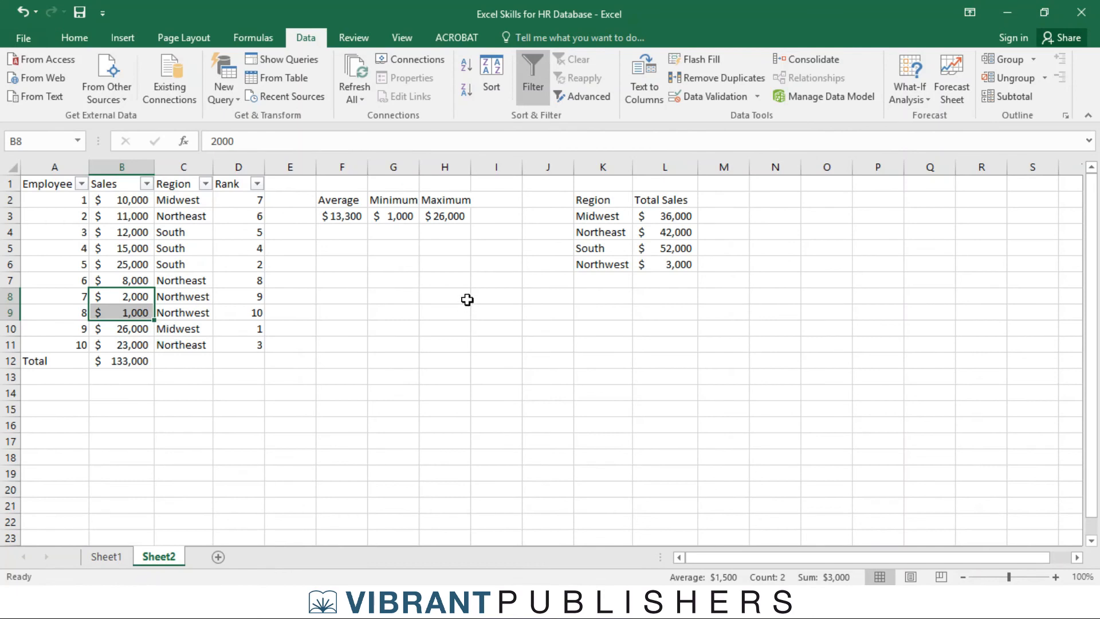
click(349, 312)
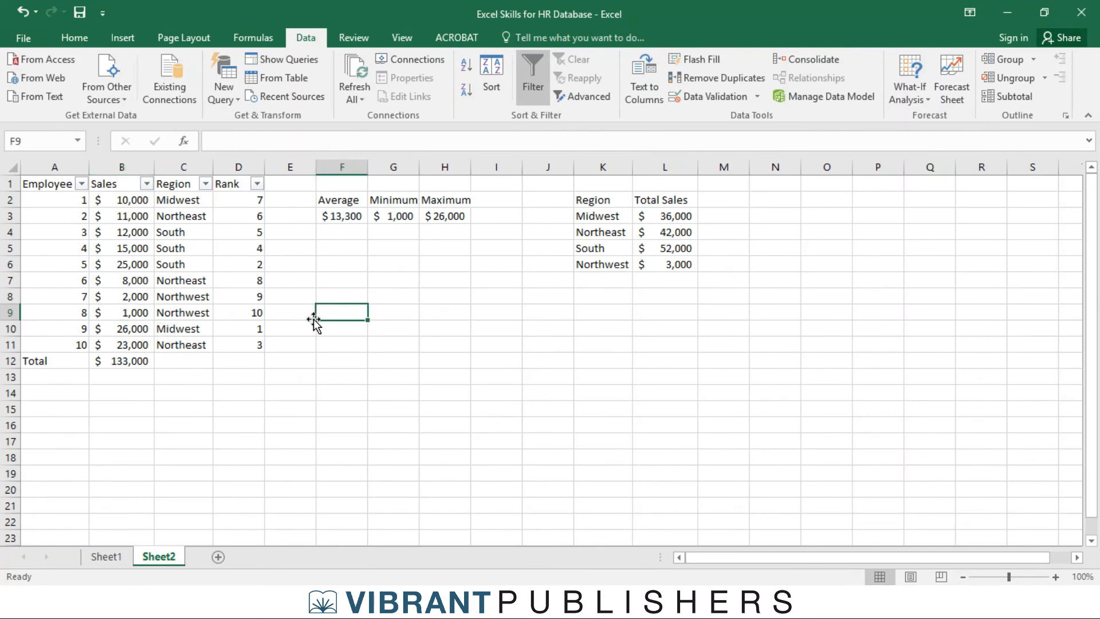